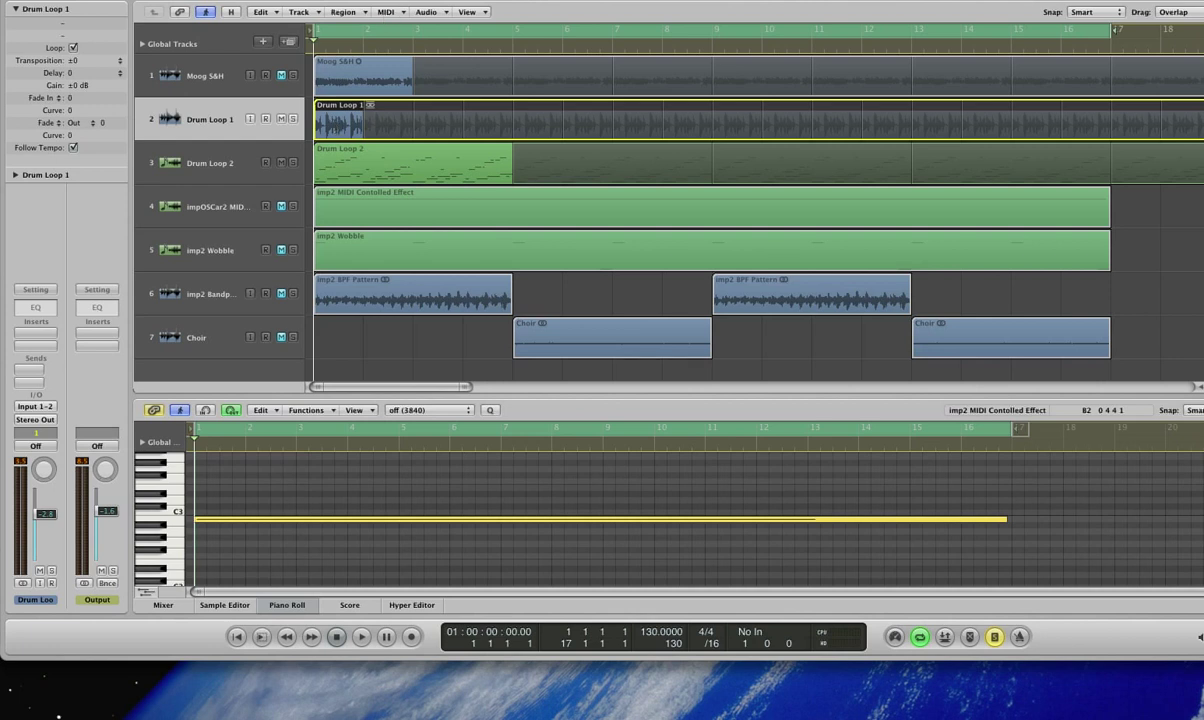
Play the dry Drum Loop 1, then stop playback and return to the project start.
key("space")
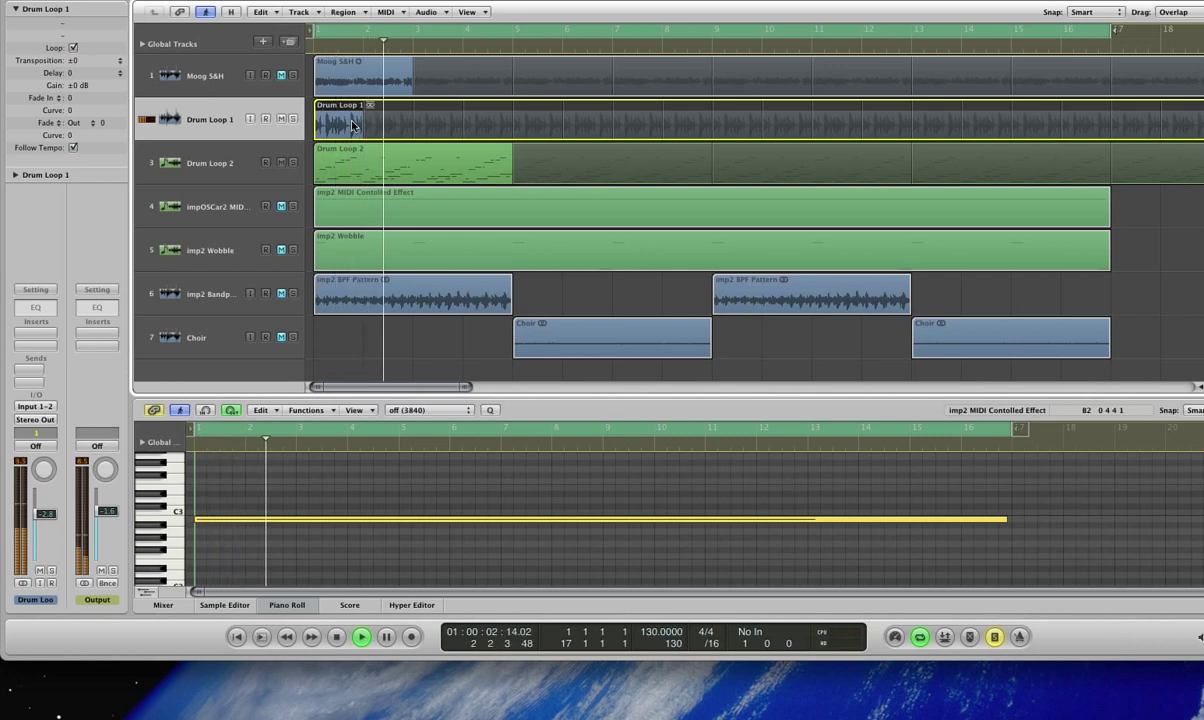
key("space")
key("Return")
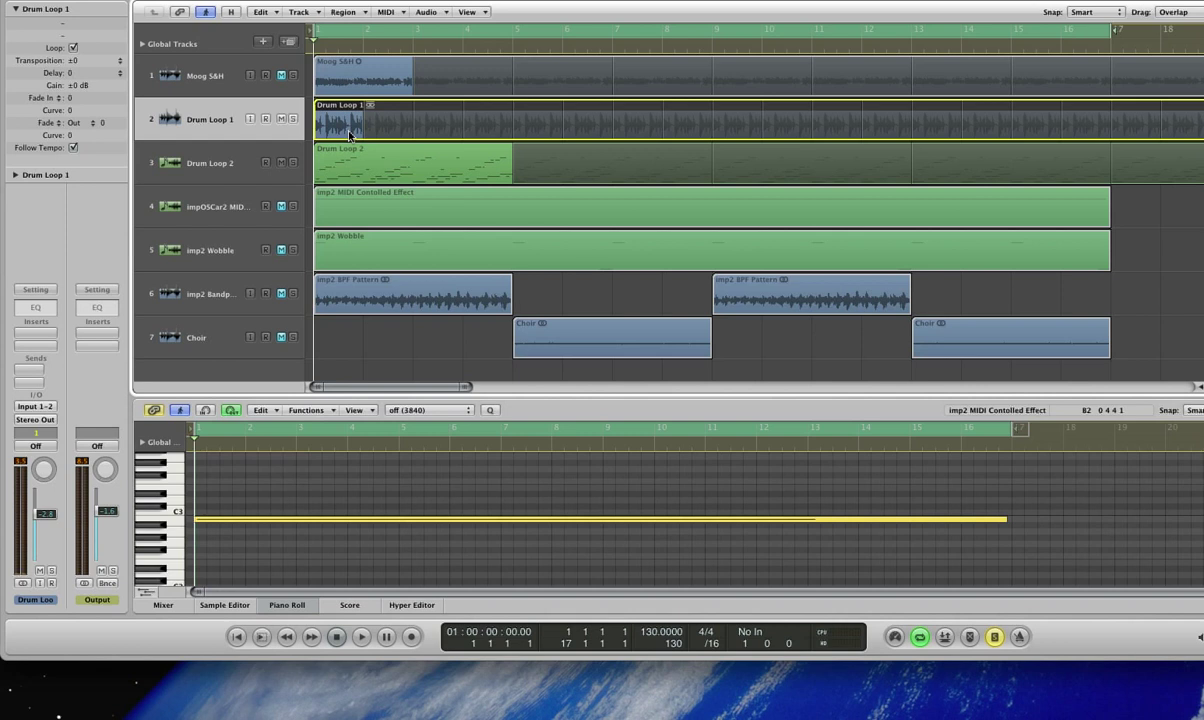
Insert the stereo GForce impOSCar2FX Audio Unit on the Drum Loop 1 track and move its window clear of the mixer strip.
left_click(44, 338)
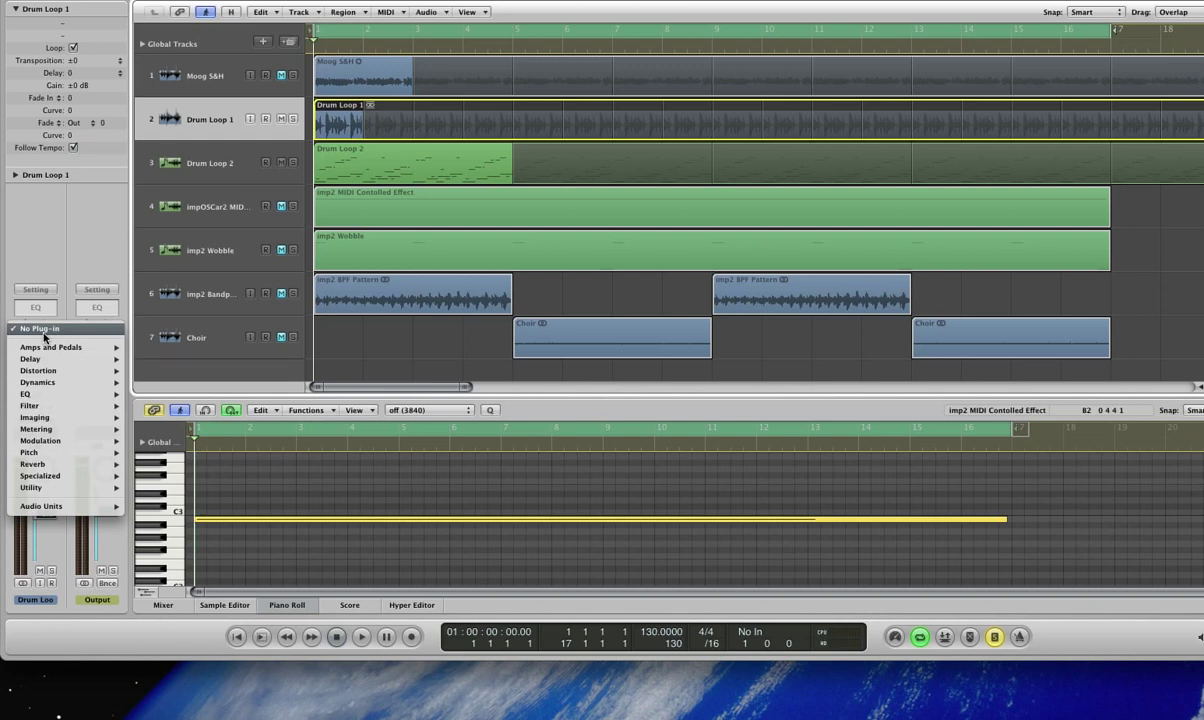
mouse_move(62, 506)
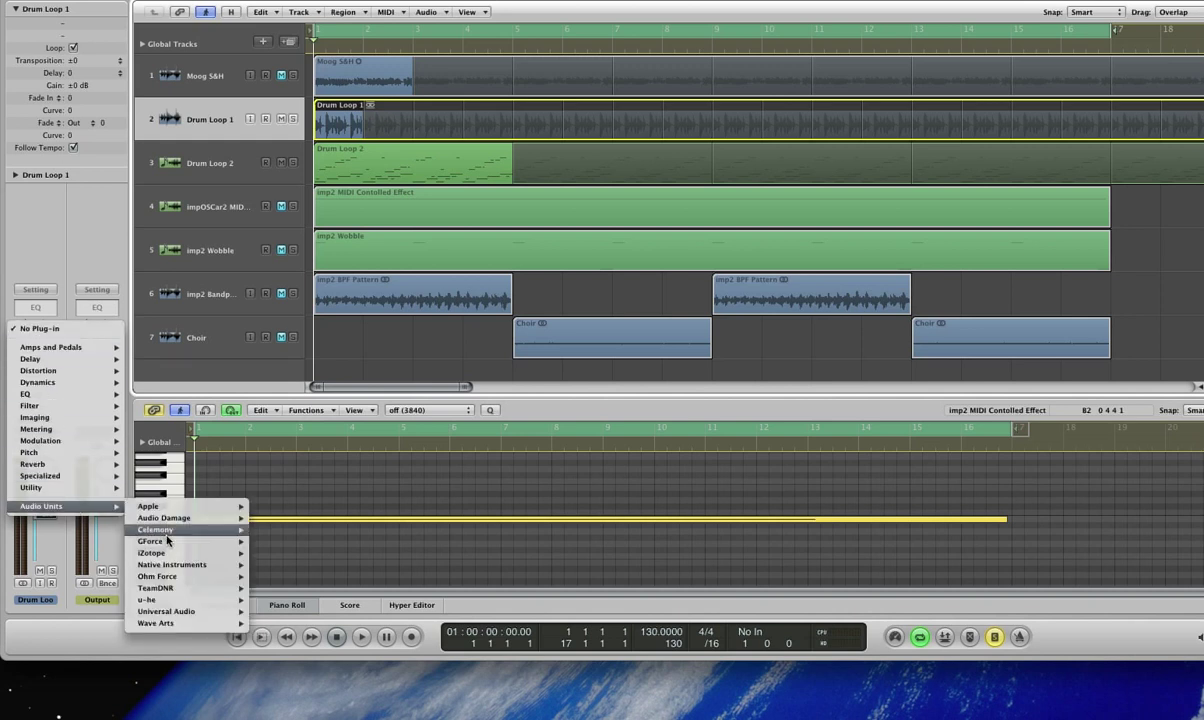
mouse_move(160, 541)
mouse_move(300, 541)
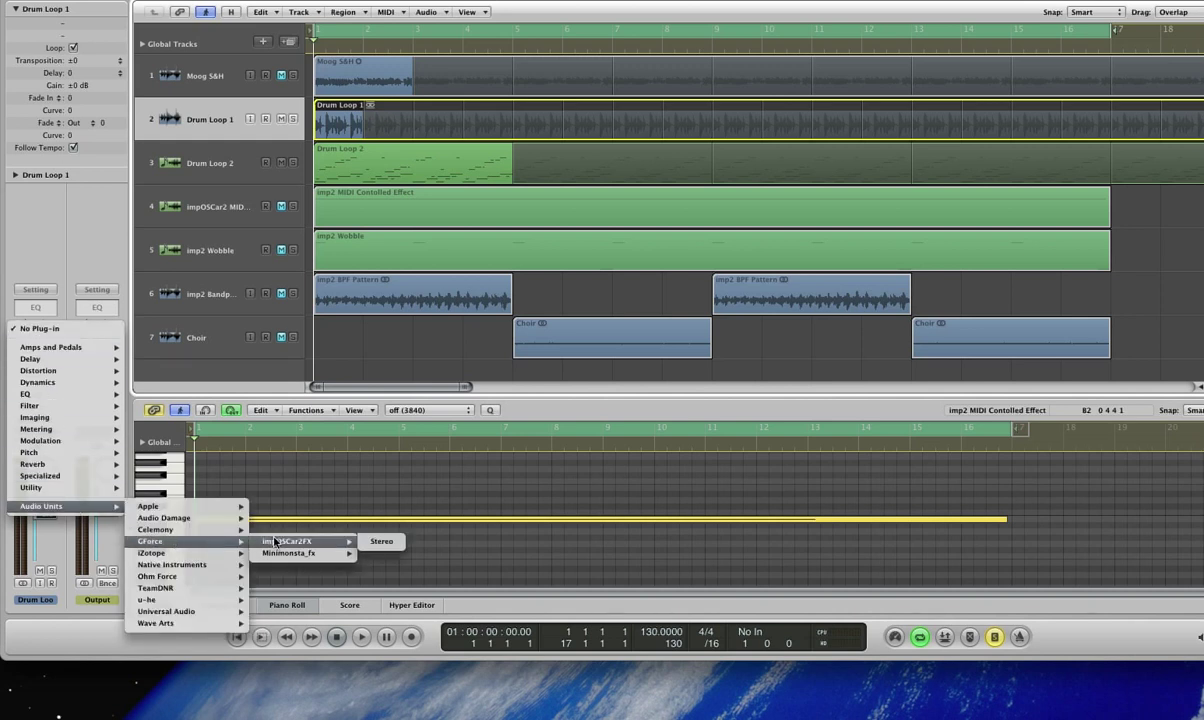
left_click(381, 547)
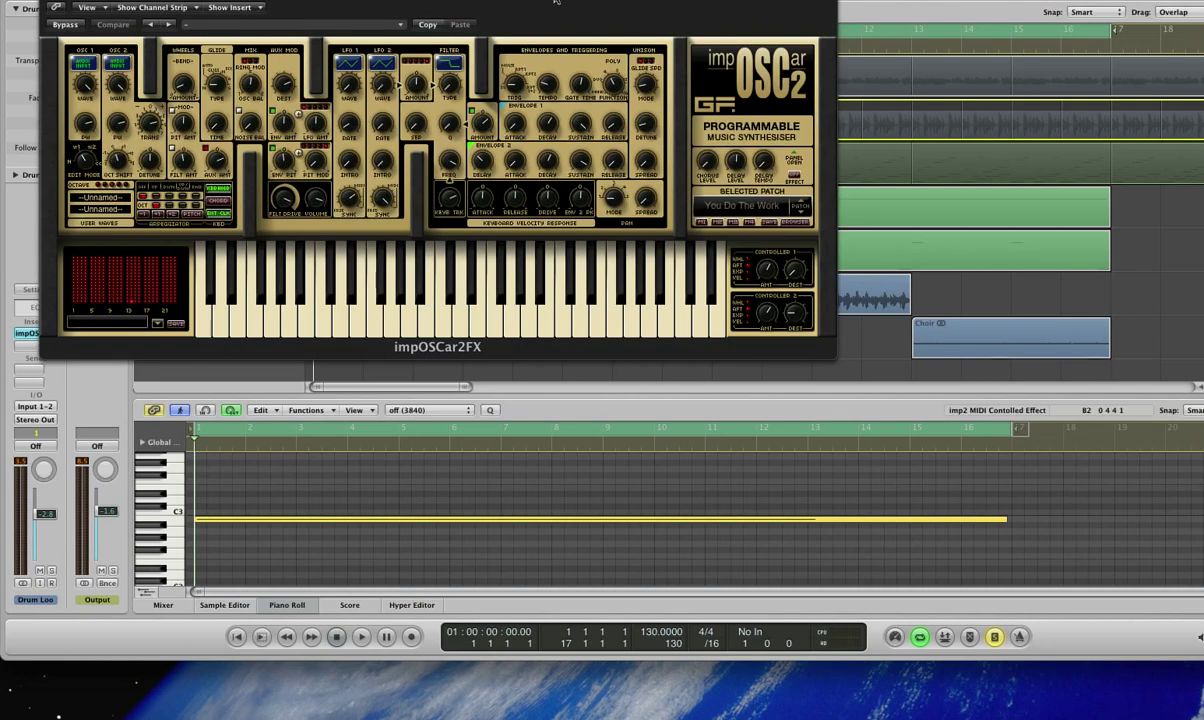
left_click_drag(557, 1, 785, 168)
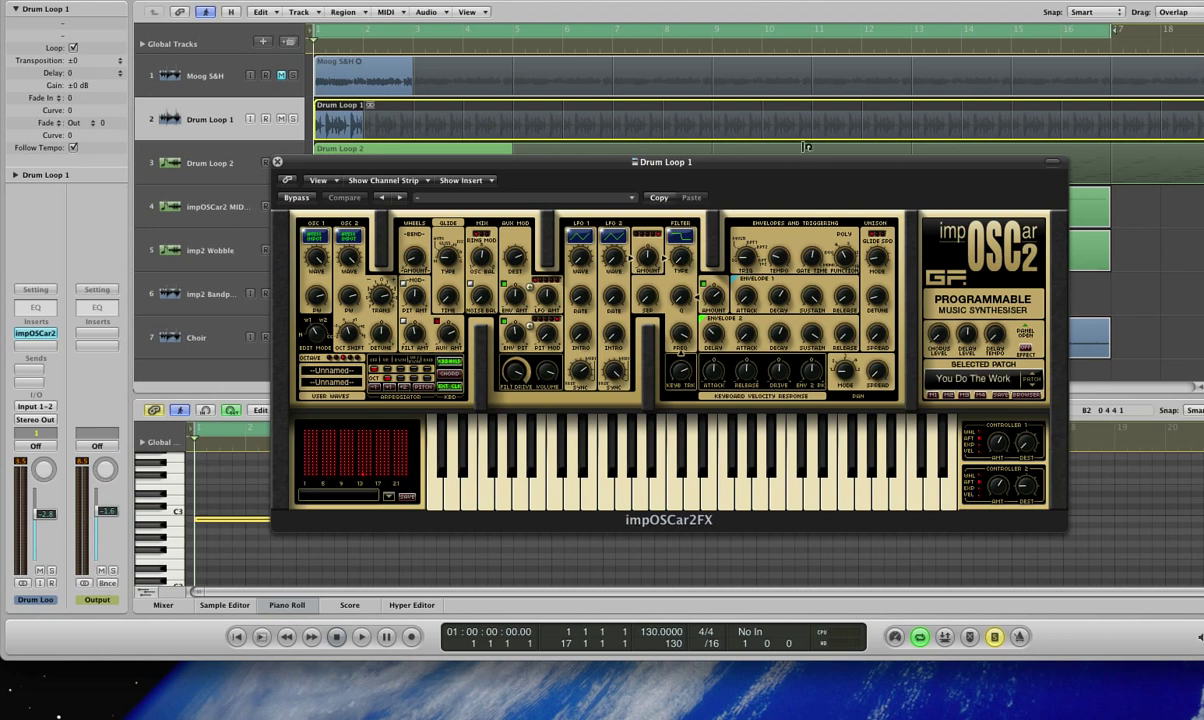
left_click_drag(800, 163, 801, 163)
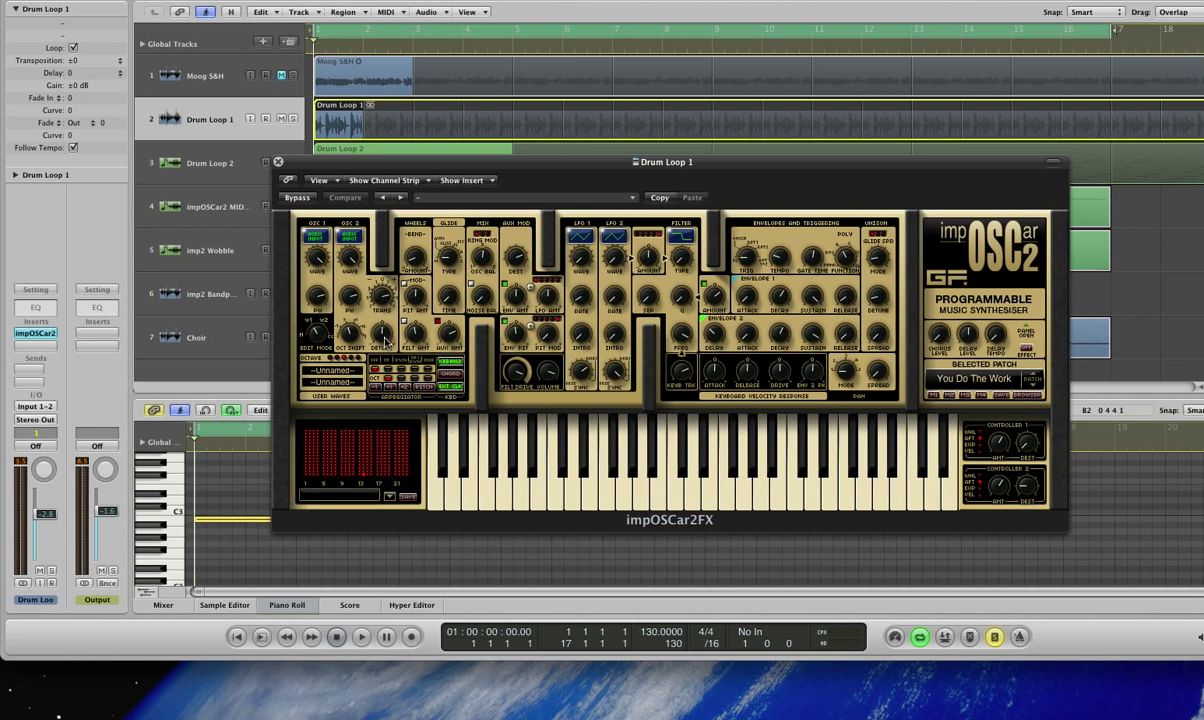
mouse_move(323, 226)
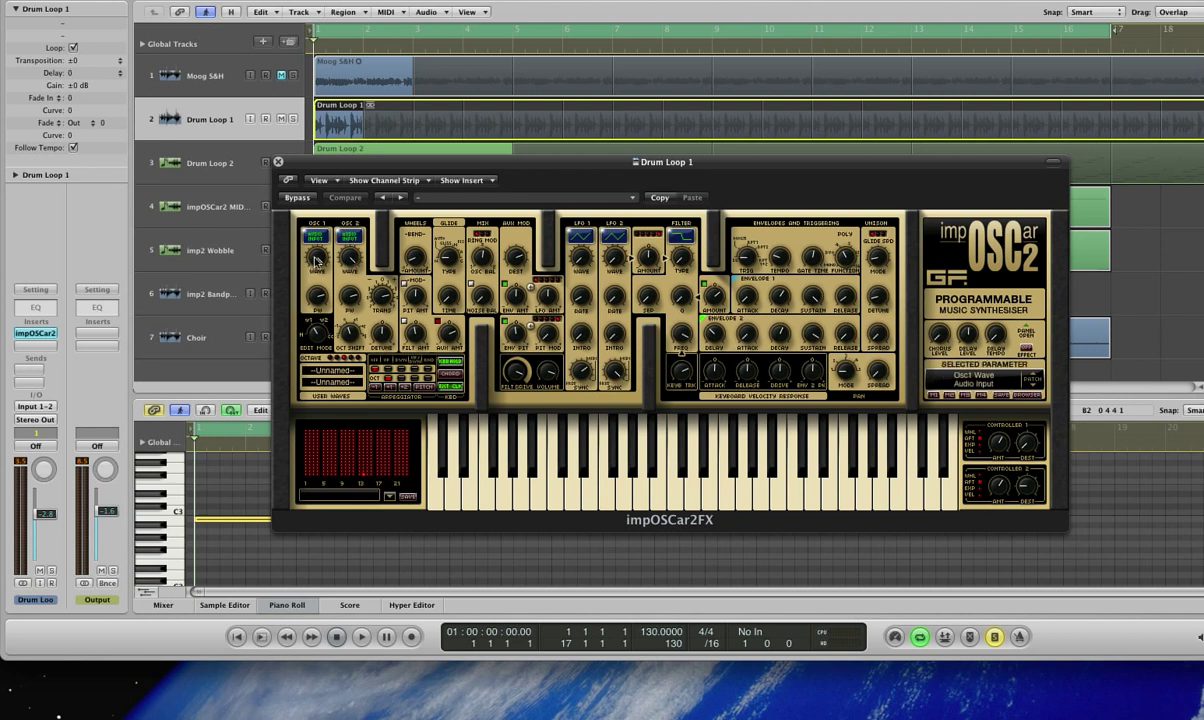
left_click_drag(385, 166, 396, 168)
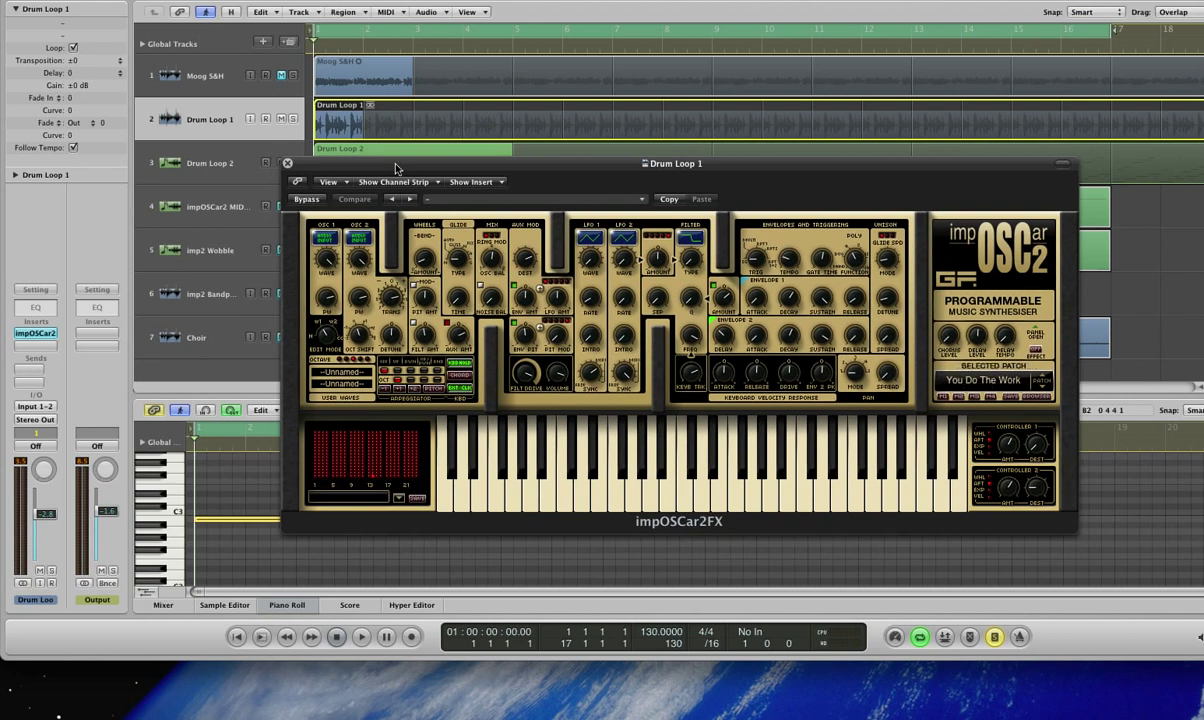
Audition the drum loop through impOSCar2FX, first without a note and again with a note held on its keyboard.
key("space")
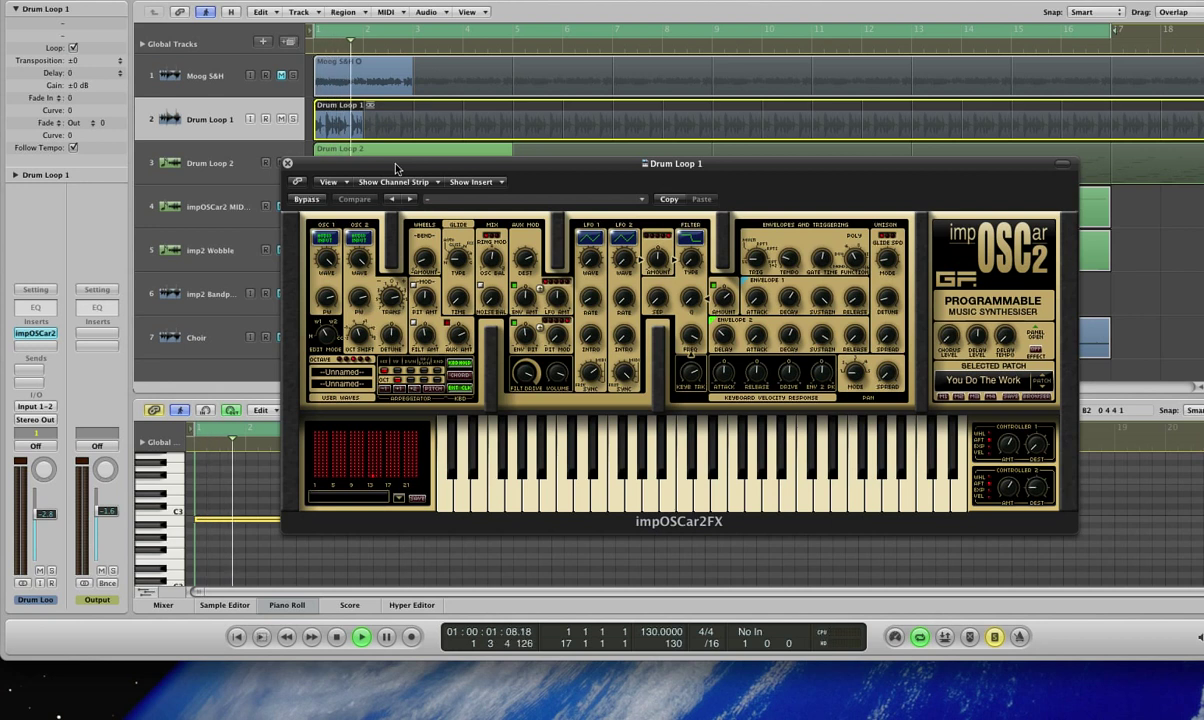
key("space")
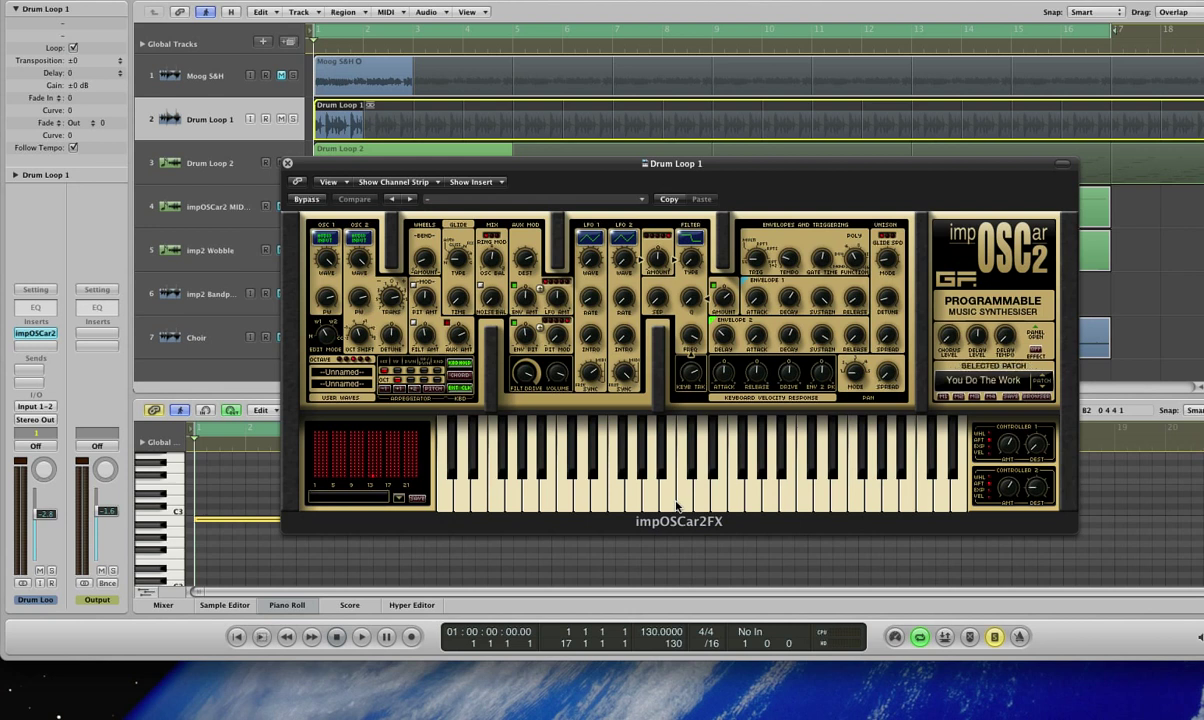
left_click(460, 363)
key("space")
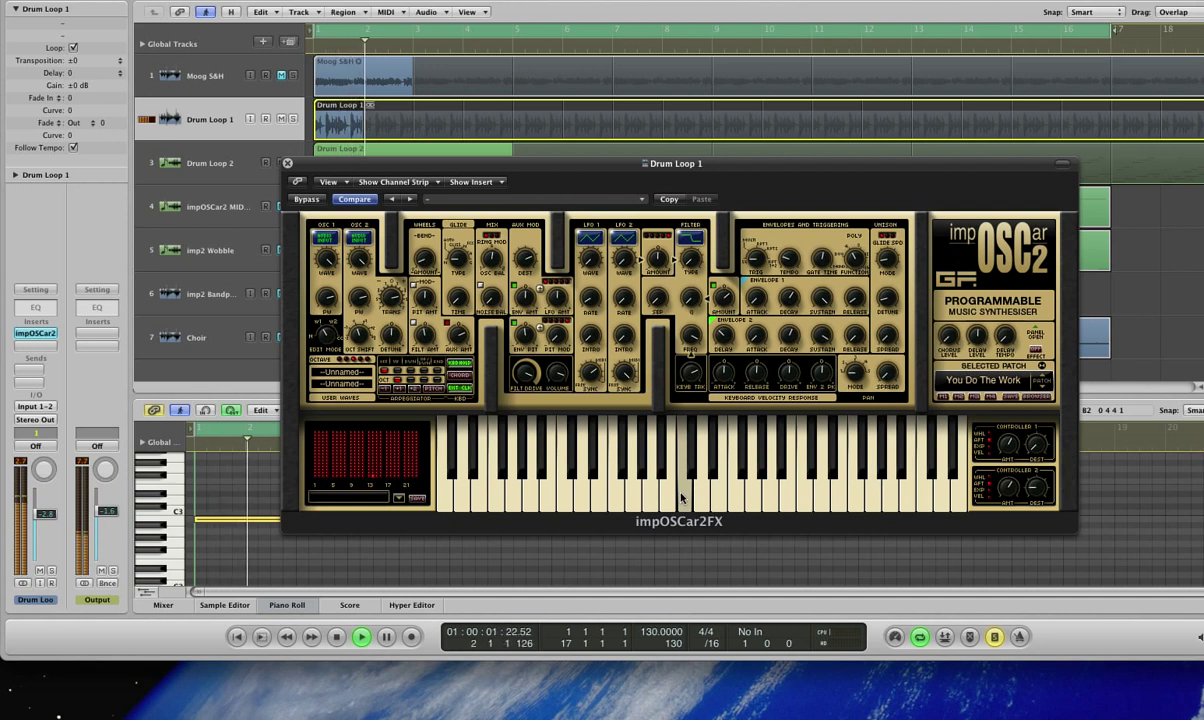
Sweep the effect's filter frequency down to 16 Hz and back up while the loop plays.
mouse_move(653, 355)
left_click_drag(653, 355, 657, 505)
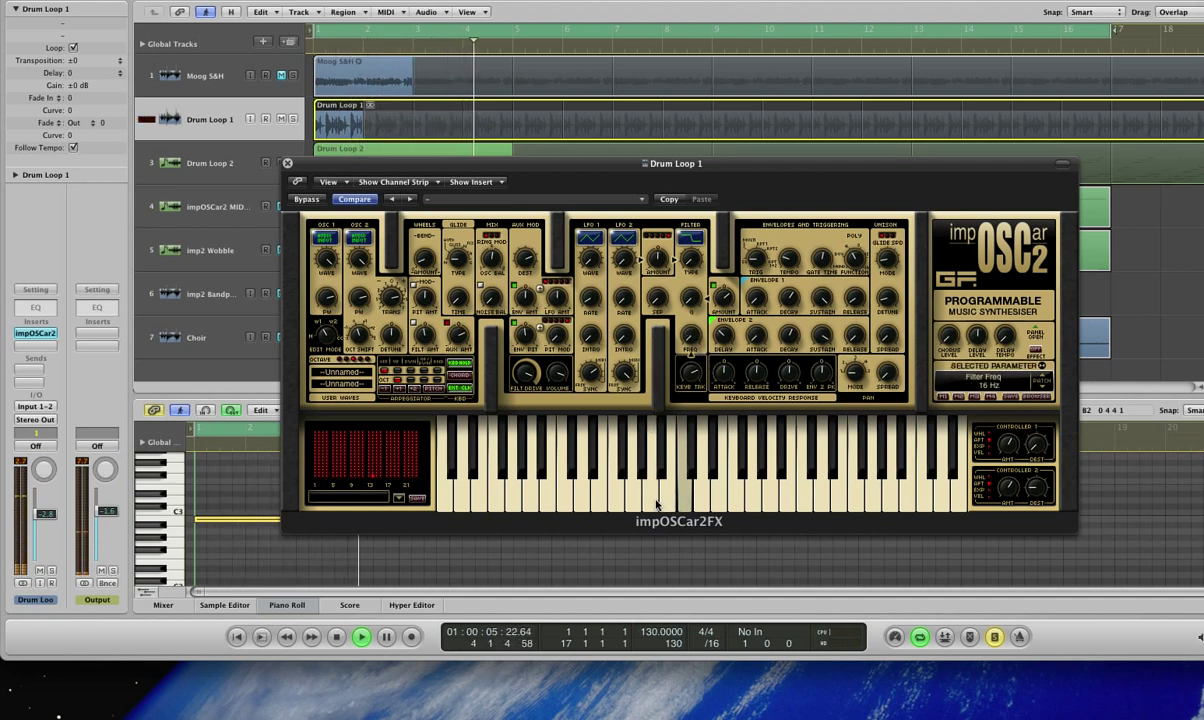
left_click_drag(657, 497, 691, 341)
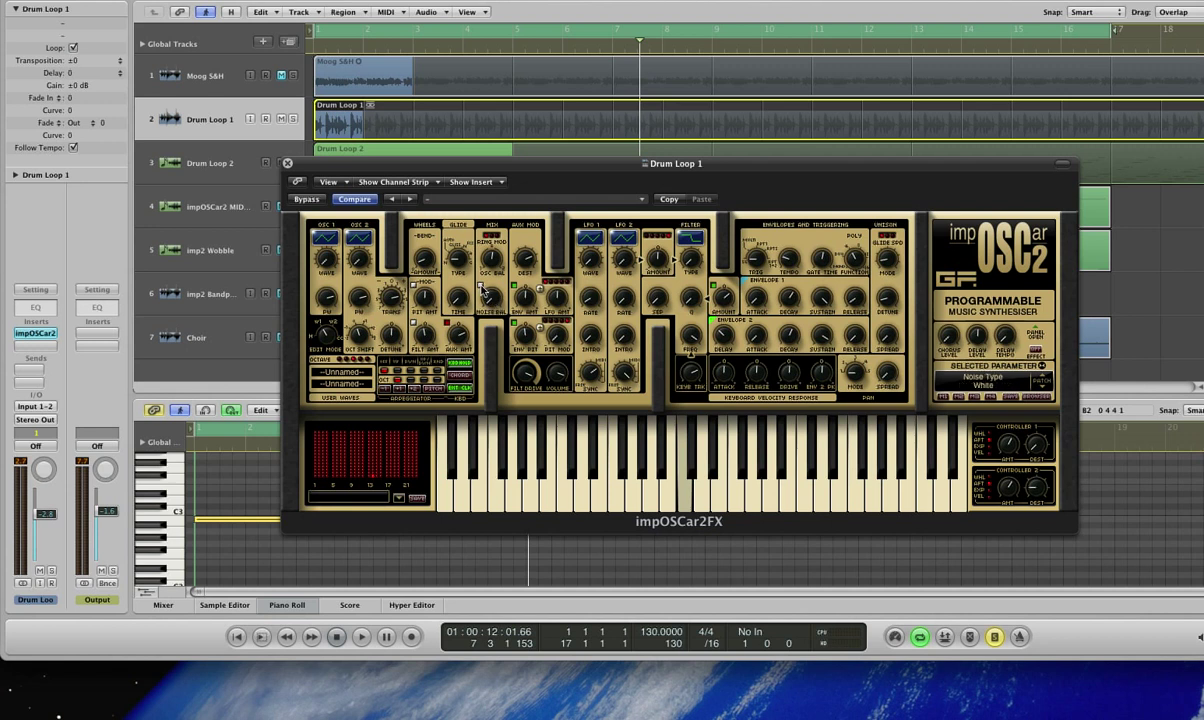
Switch the noise type, set the Noise Mix to 0/100 Osc/Noise, and audition the drum loop.
left_click(481, 289)
mouse_move(484, 290)
left_mouse_down()
mouse_move(658, 303)
mouse_move(667, 135)
mouse_move(496, 311)
left_mouse_up()
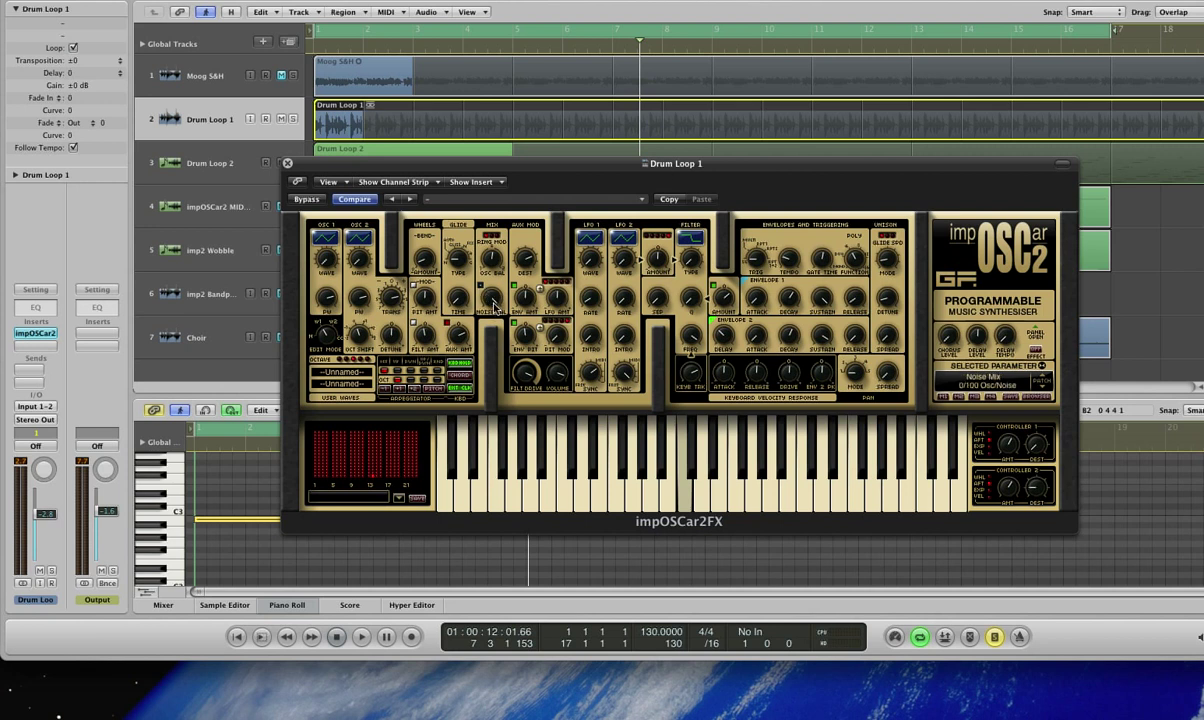
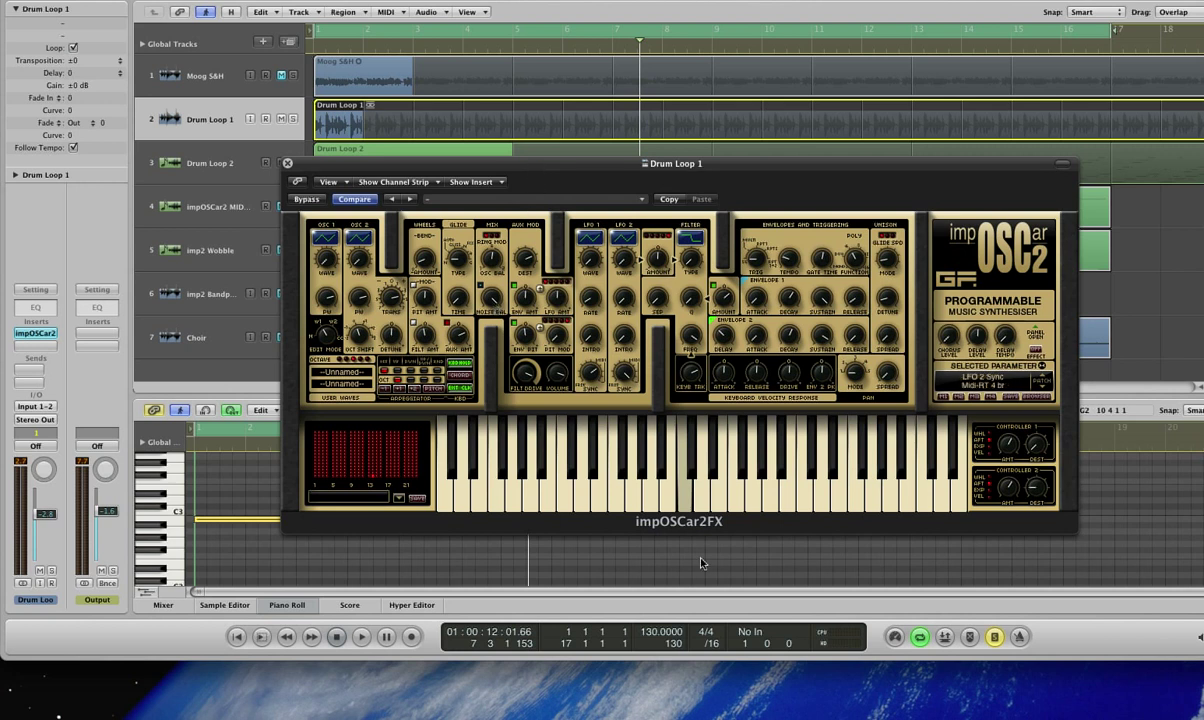
key("space")
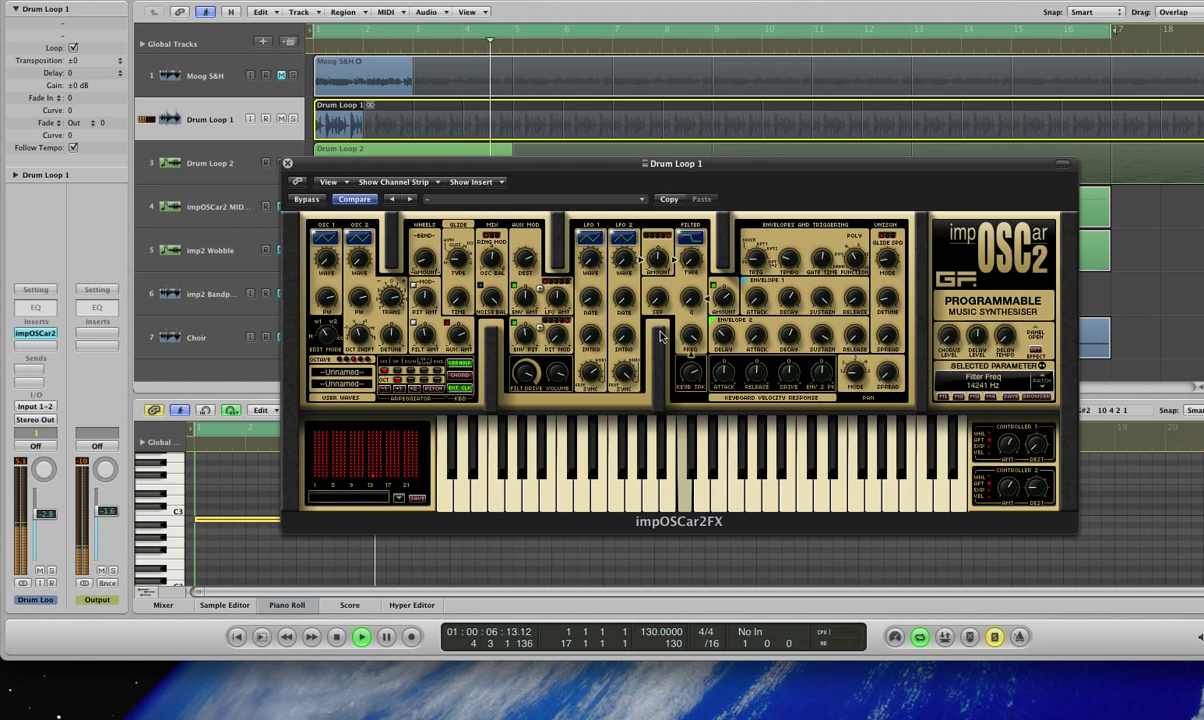
key("space")
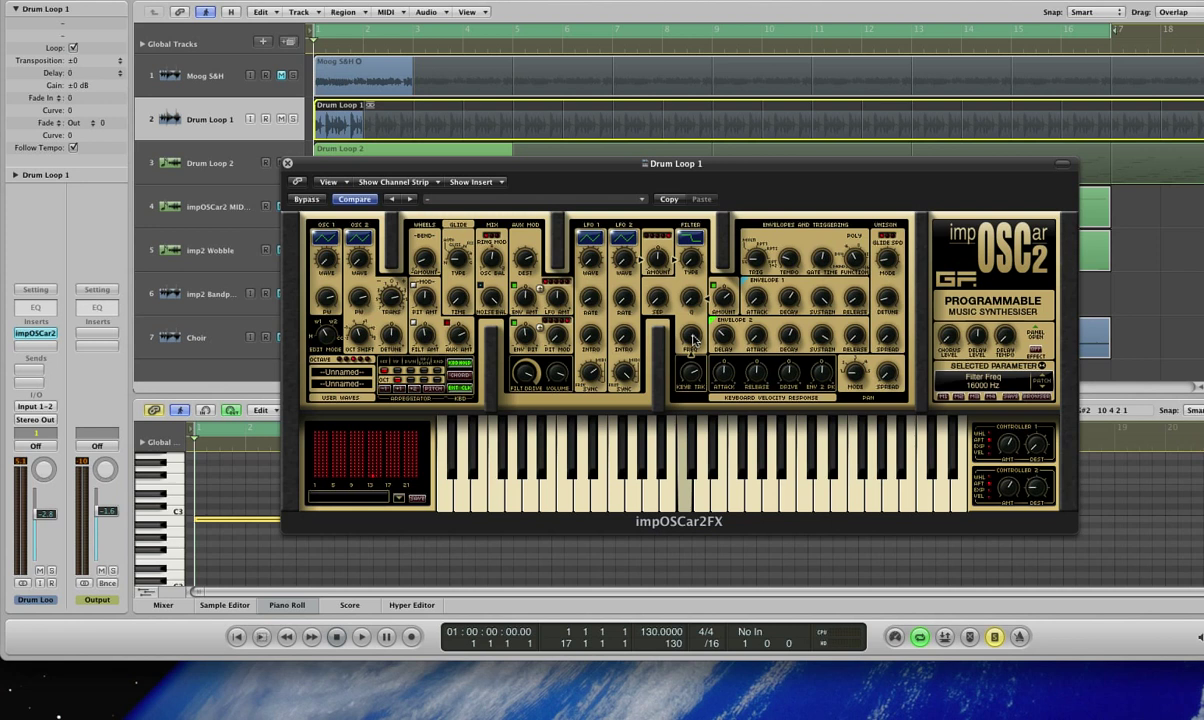
Play the drum loop several times to compare the effect's output with and without a held note.
key("space")
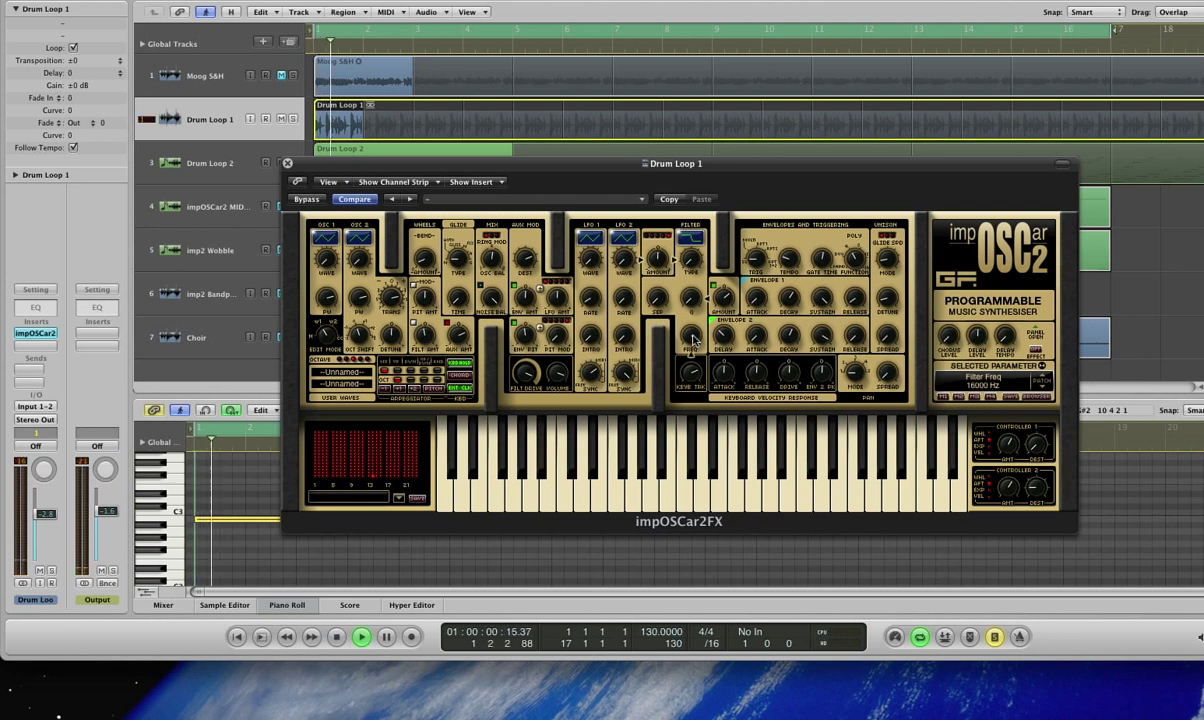
key("space")
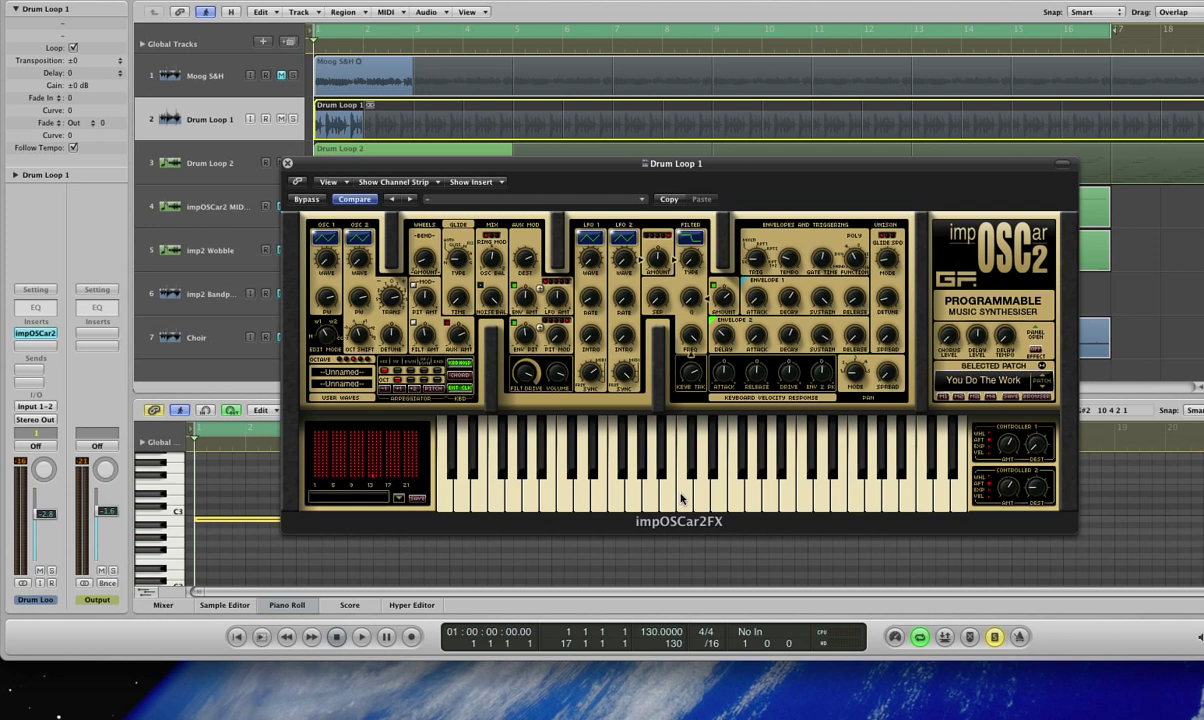
key("space")
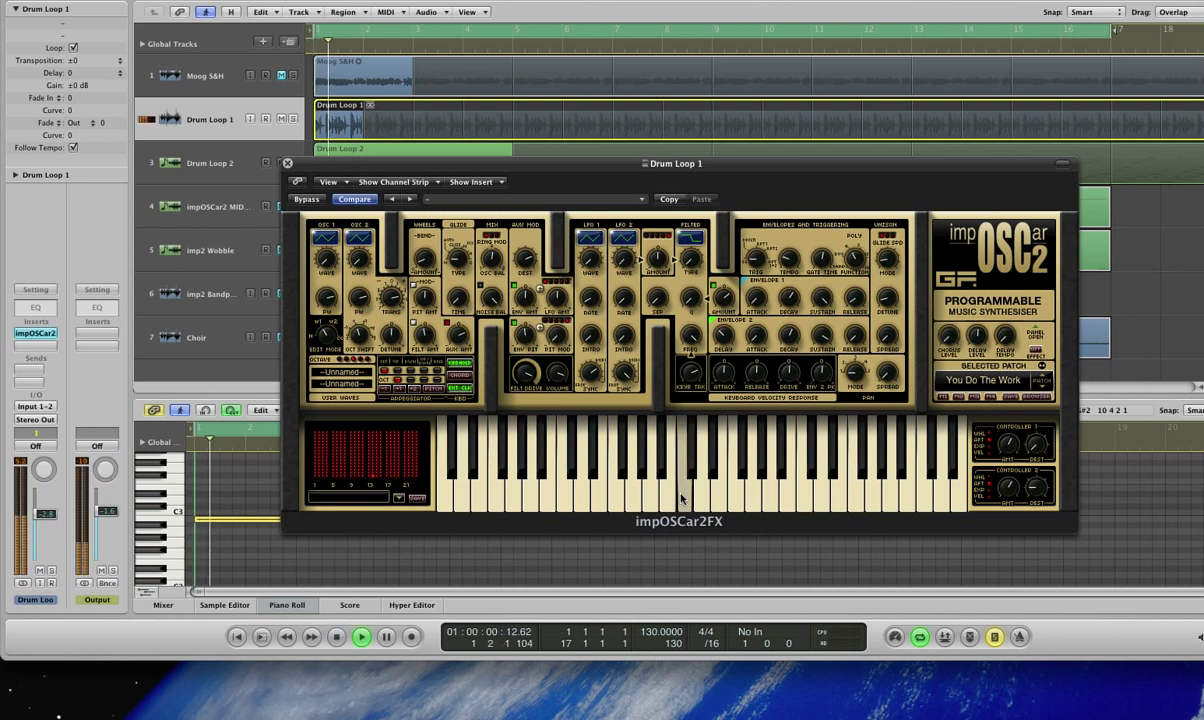
key("space")
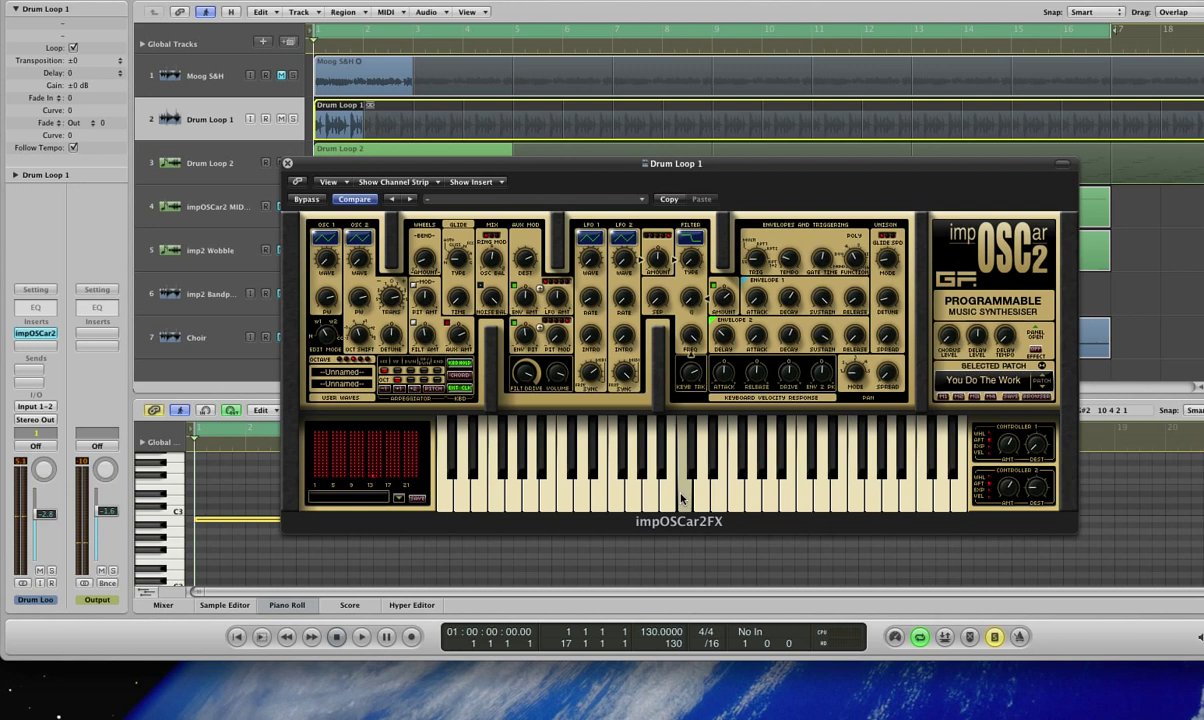
key("space")
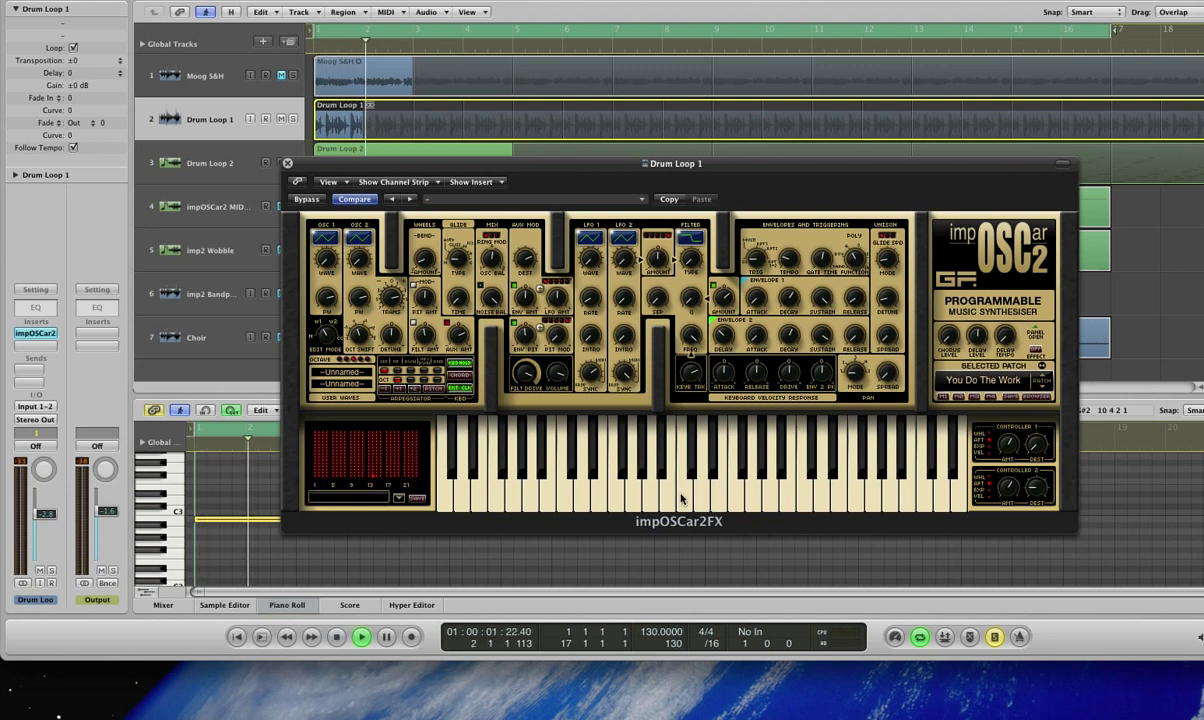
key("space")
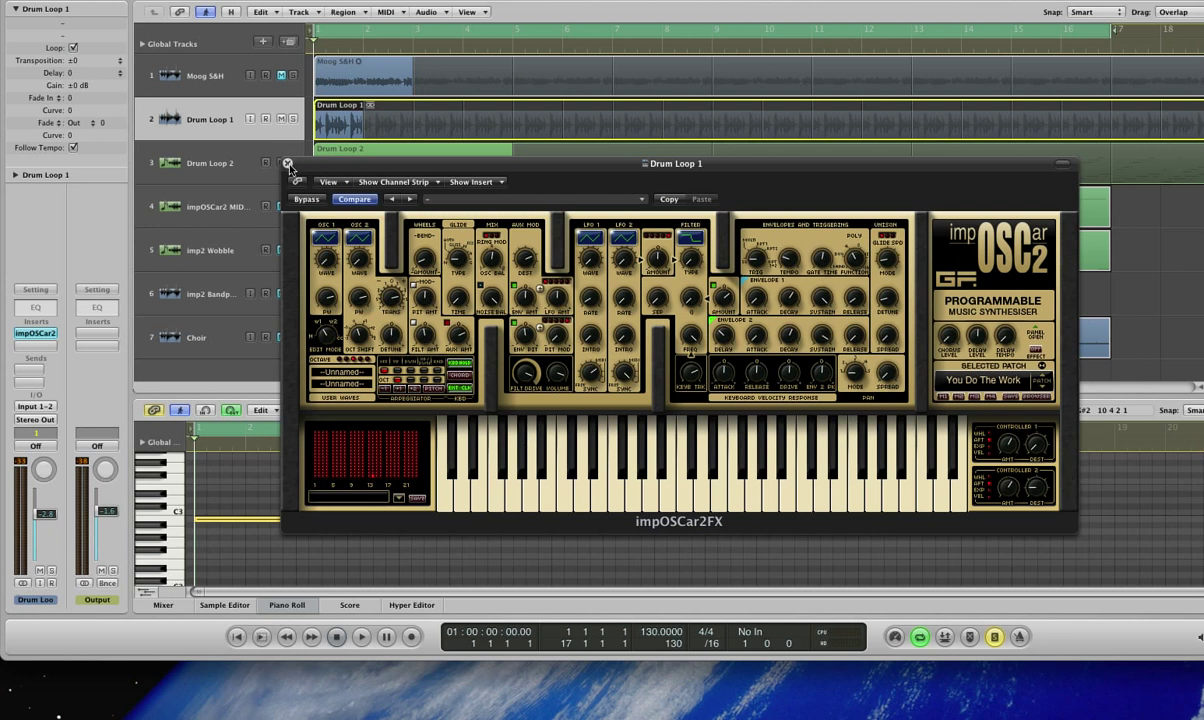
Remove the impOSCar2FX insert from Drum Loop 1 and play the dry loop.
left_click(45, 335)
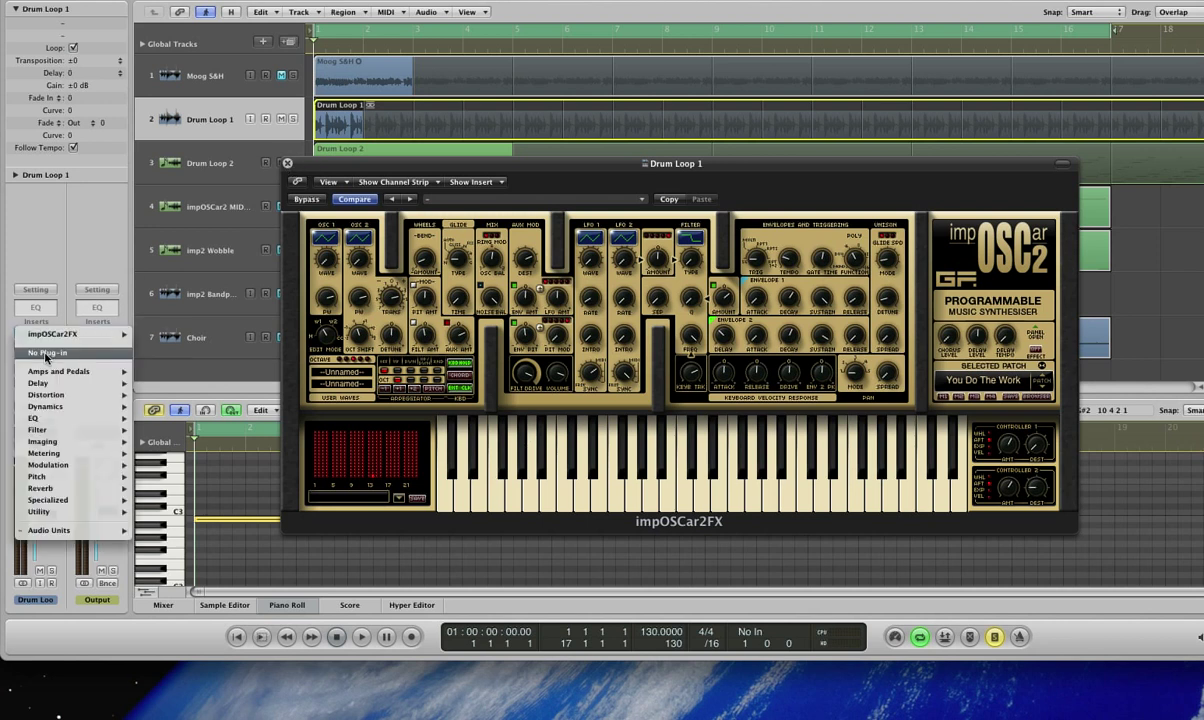
left_click(47, 354)
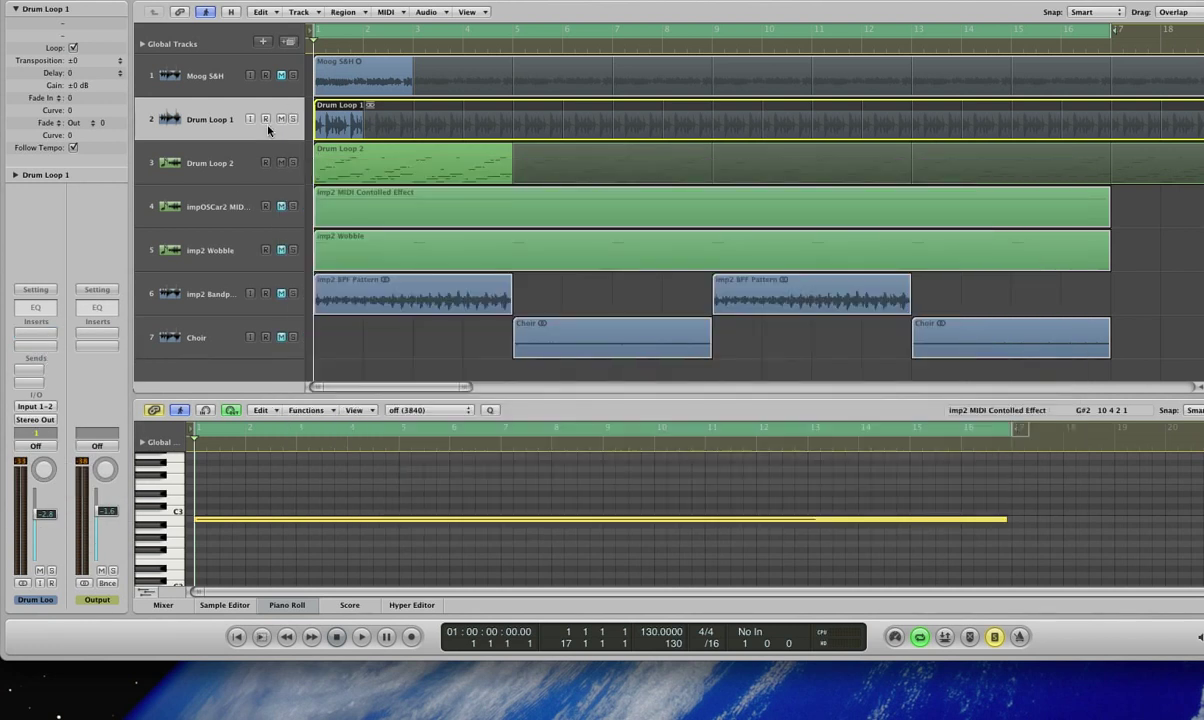
key("space")
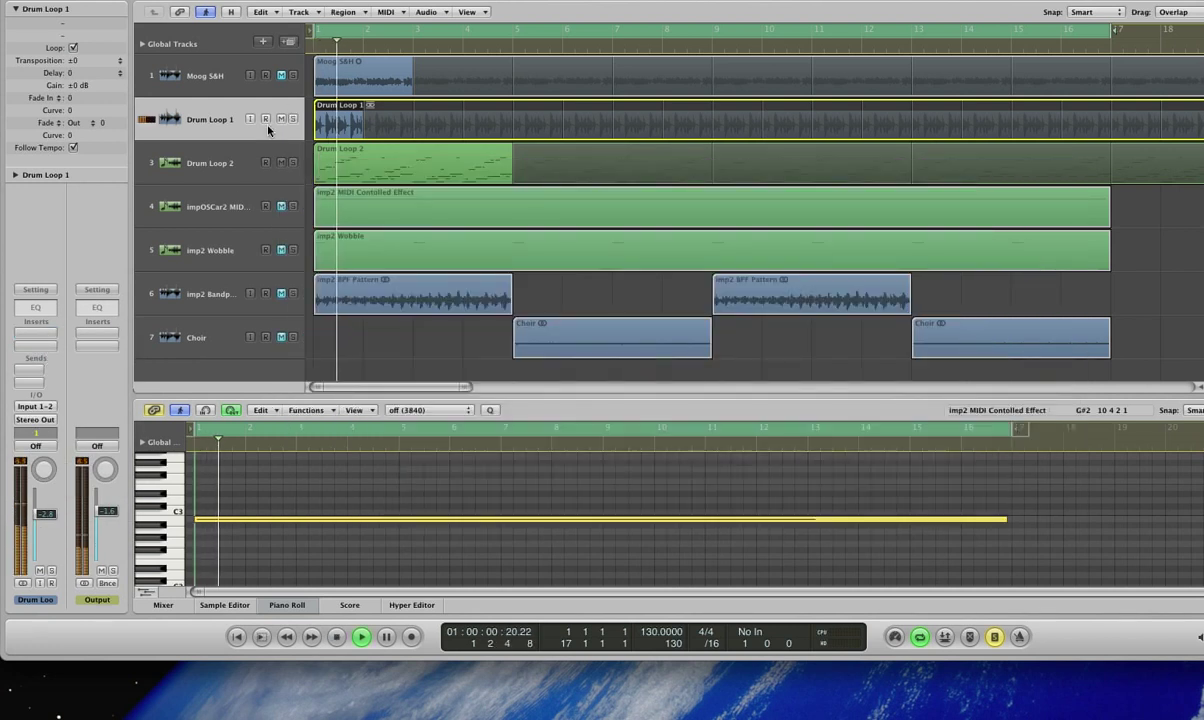
key("space")
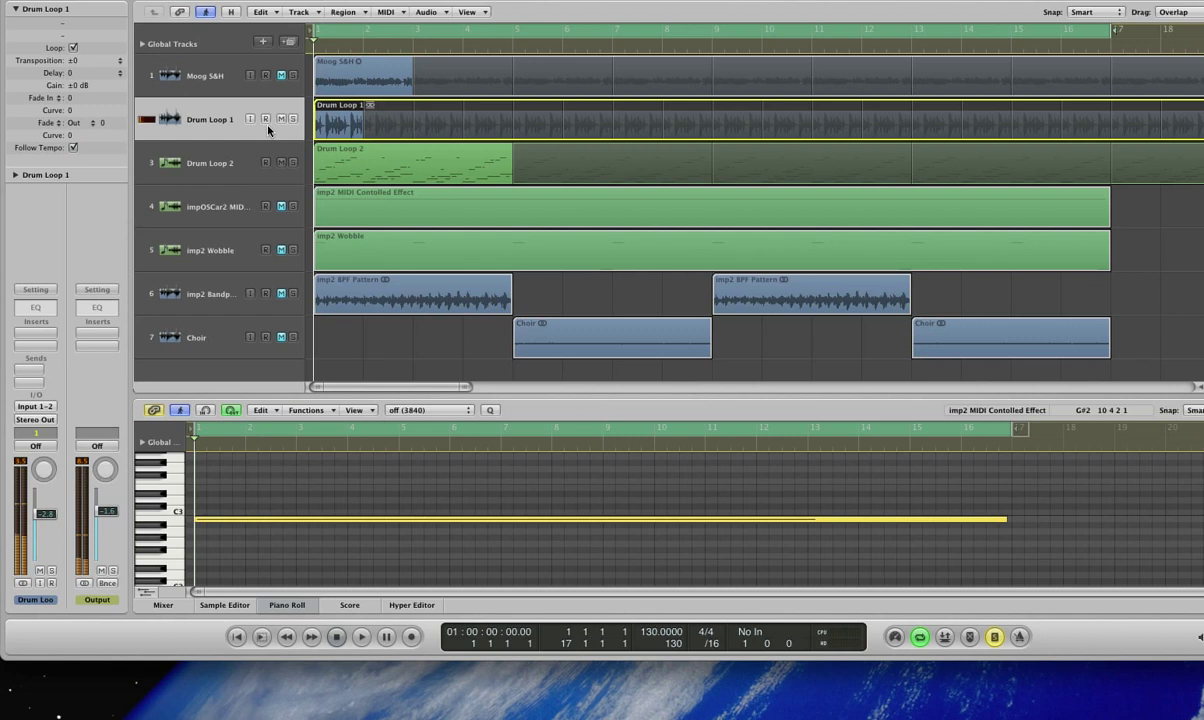
Unmute the impOSCar2 MIDI effect track and locate GForce's impOSCar2FX among the AU MIDI-controlled Effects for its instrument slot.
left_click(226, 206)
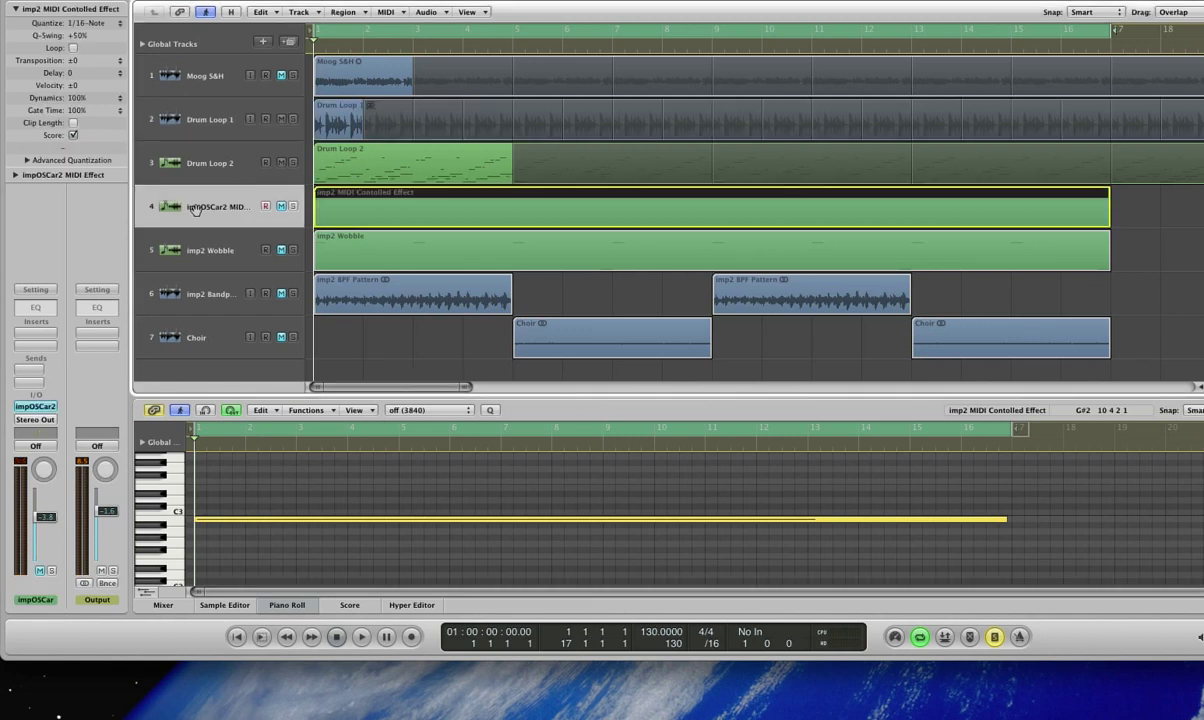
left_click(283, 209)
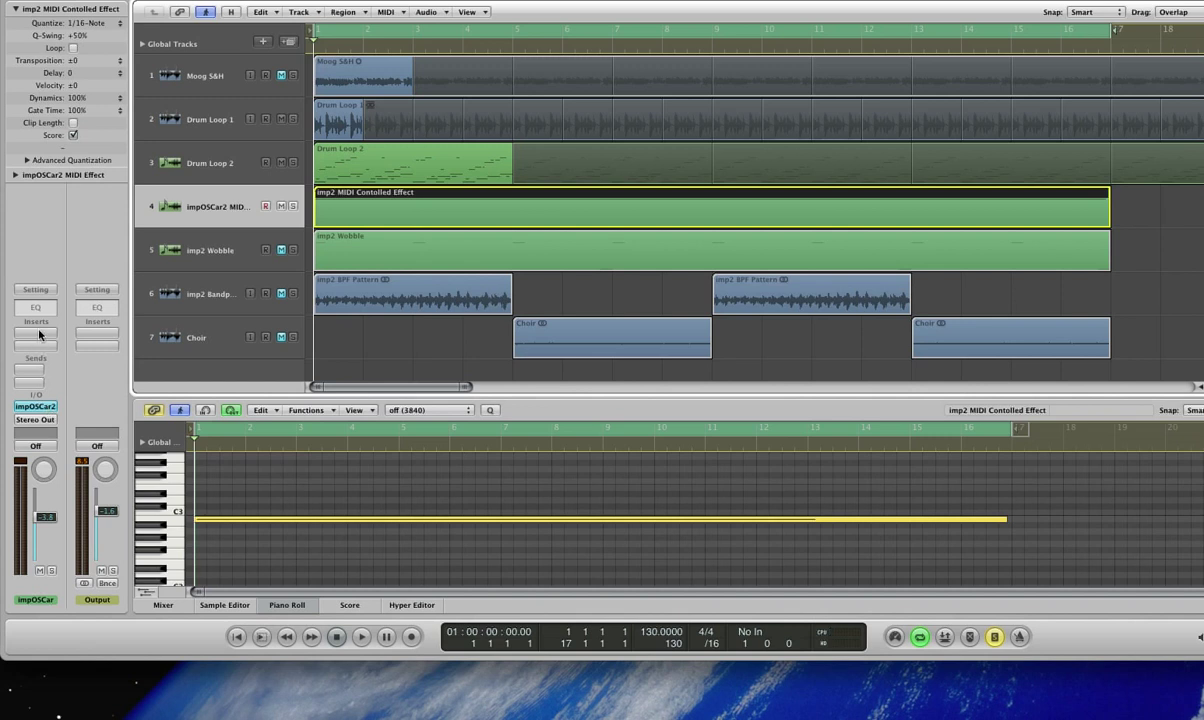
left_click(40, 410)
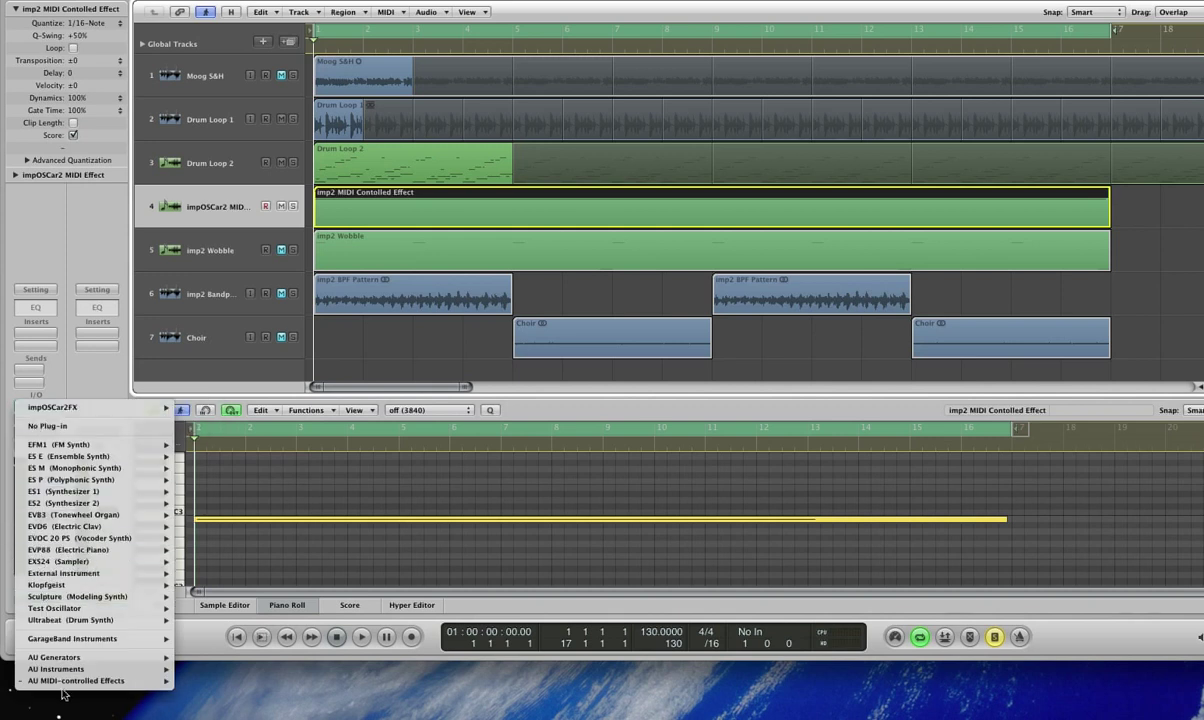
mouse_move(62, 684)
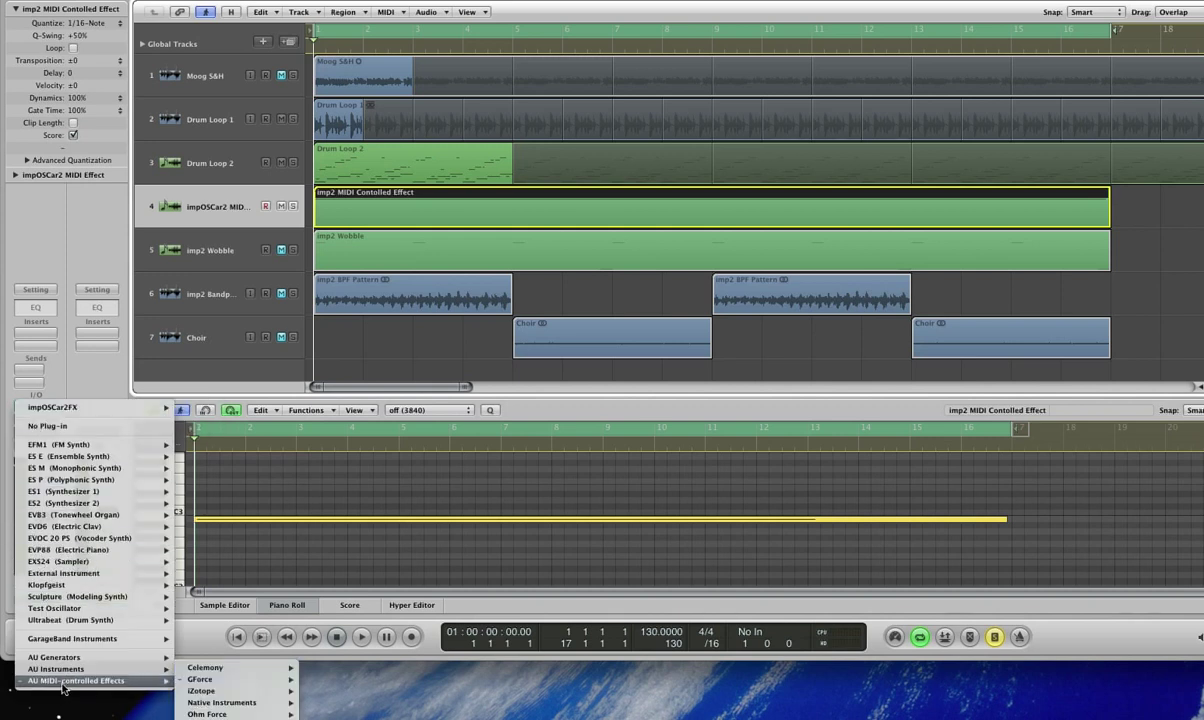
mouse_move(200, 679)
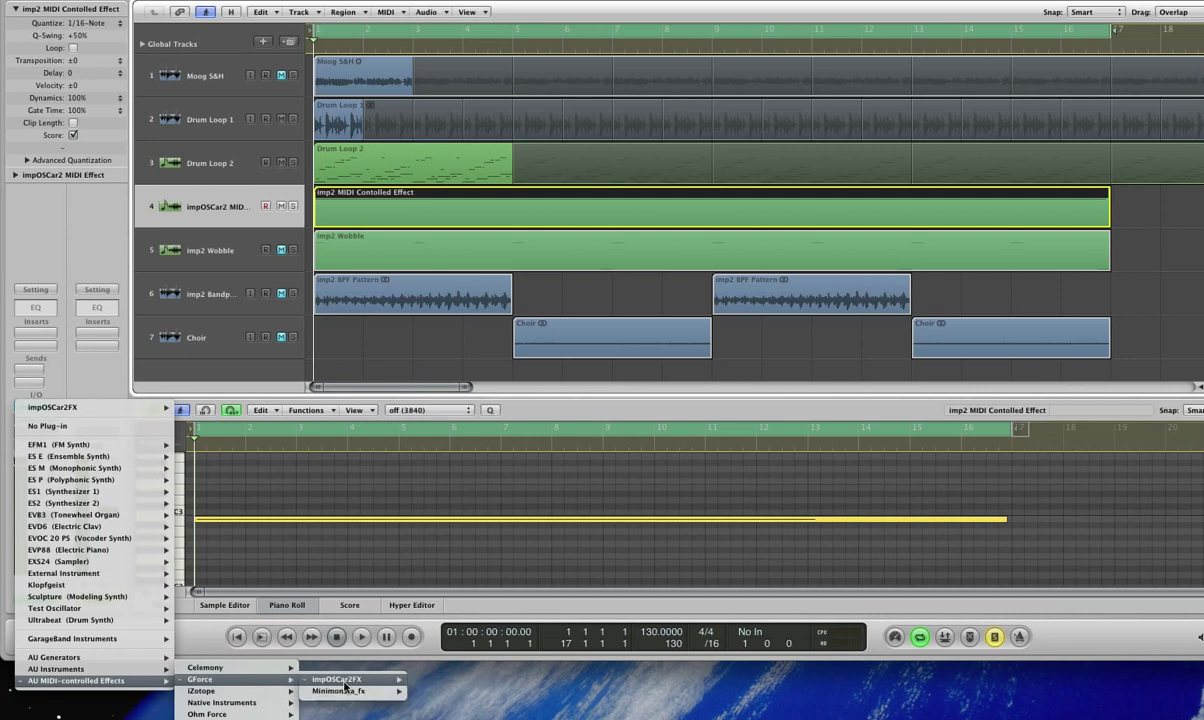
left_click(382, 342)
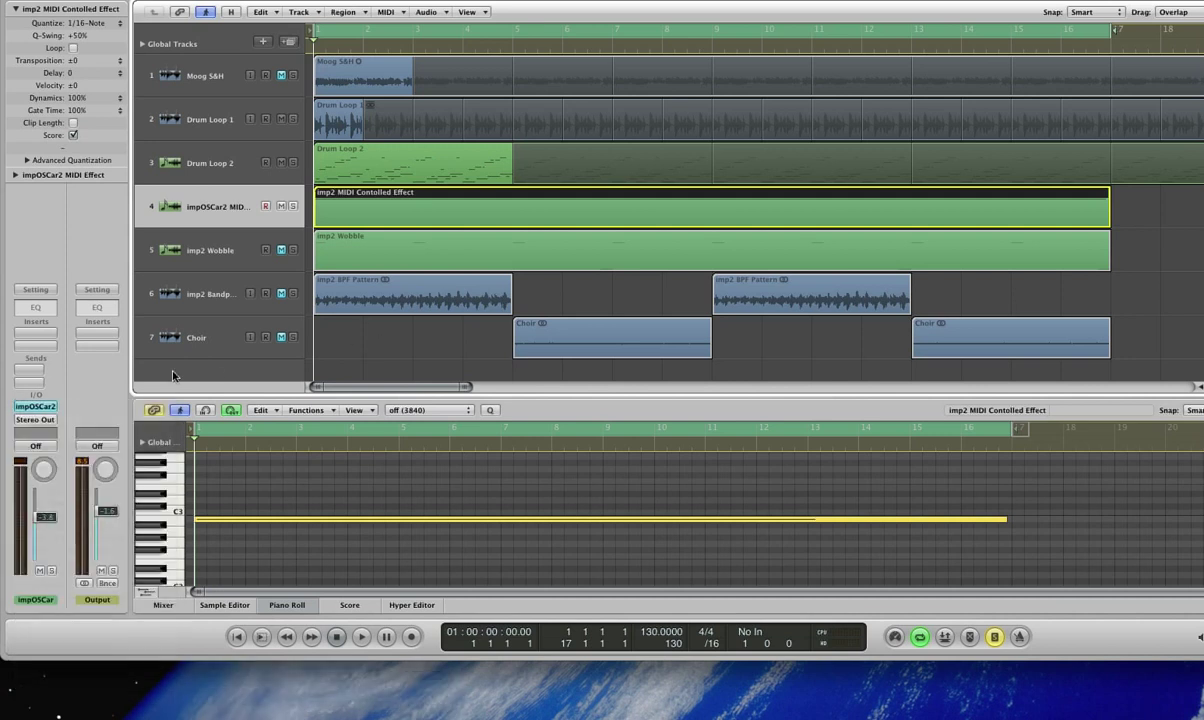
Open the impOSCar2FX editor for the MIDI effect track and move its window clear of the track list and piano roll.
left_click(44, 411)
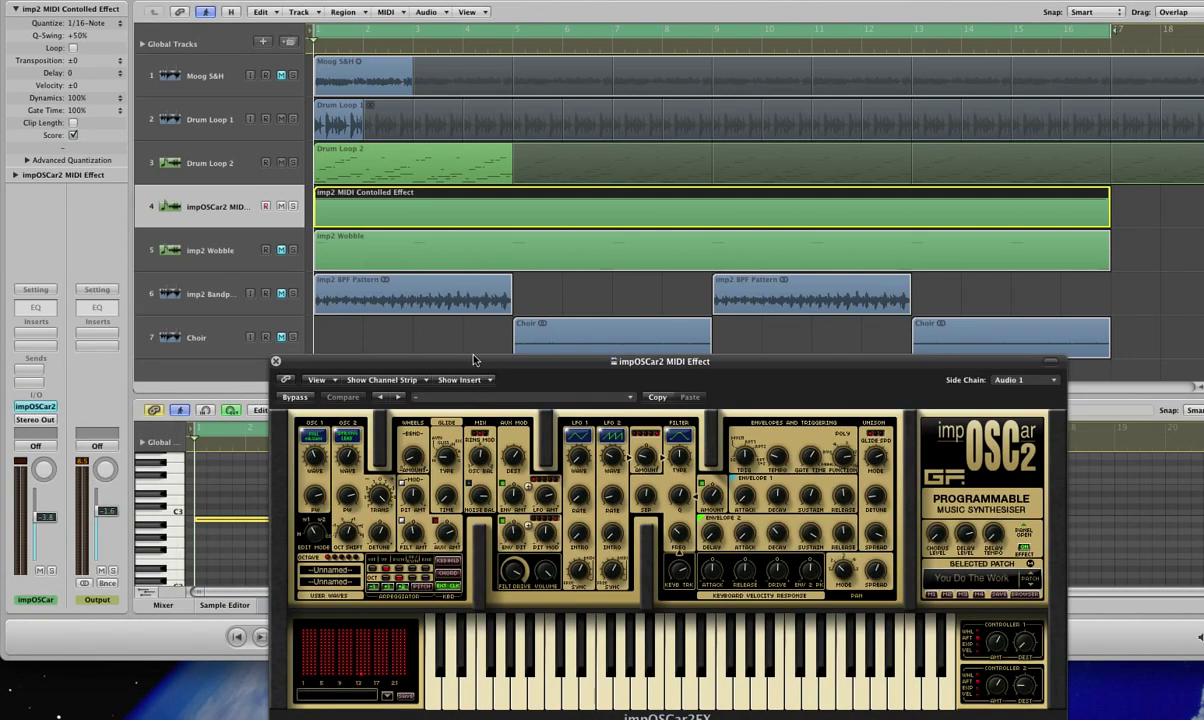
left_click_drag(481, 357, 491, 255)
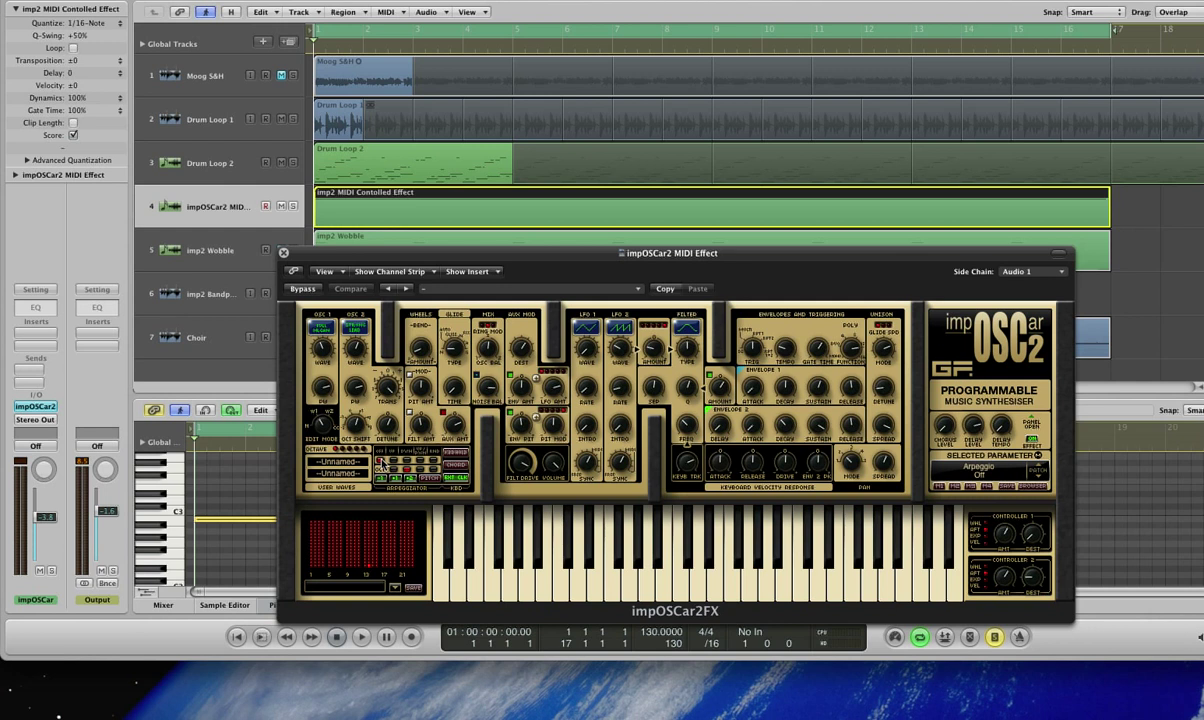
left_click_drag(503, 260, 677, 110)
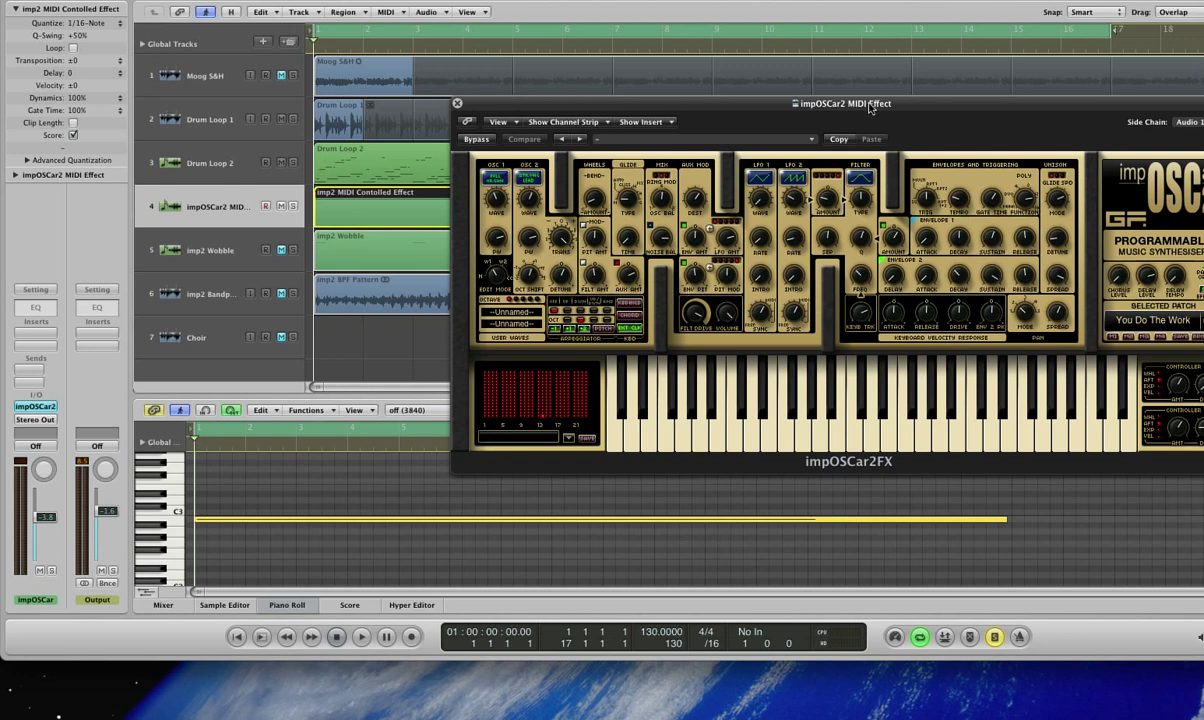
Play and stop the MIDI-controlled effect several times from the project start to hear it triggered by the sustained note.
key("space")
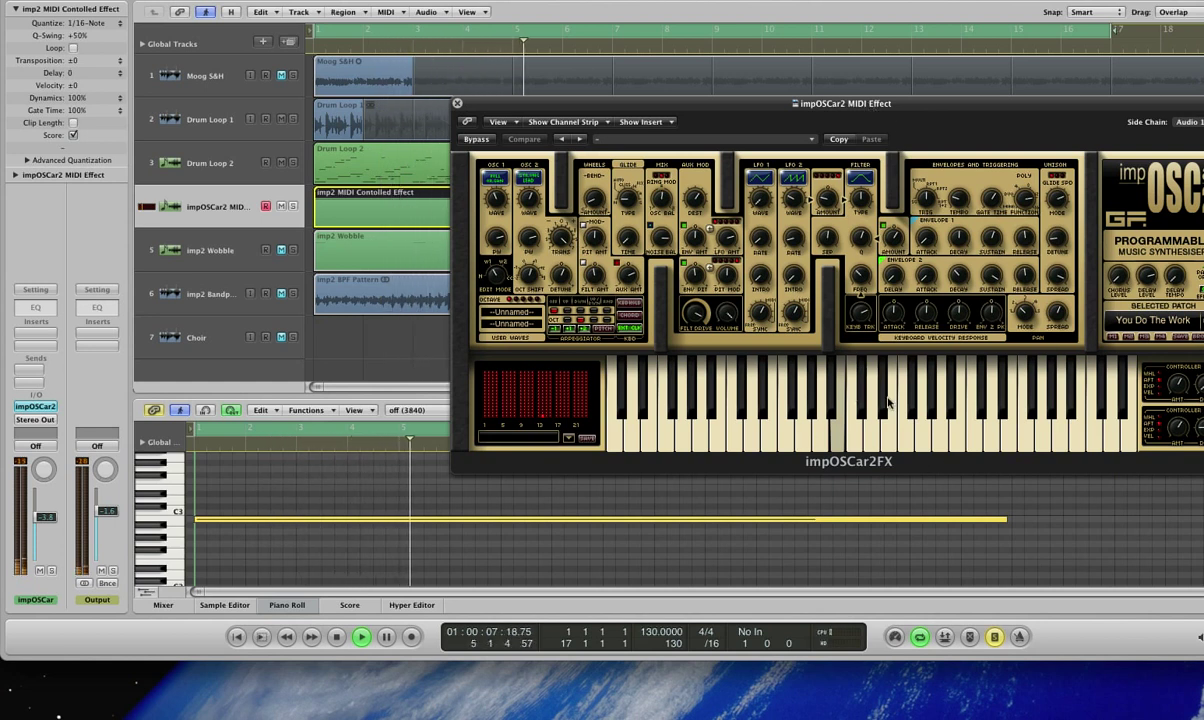
key("space")
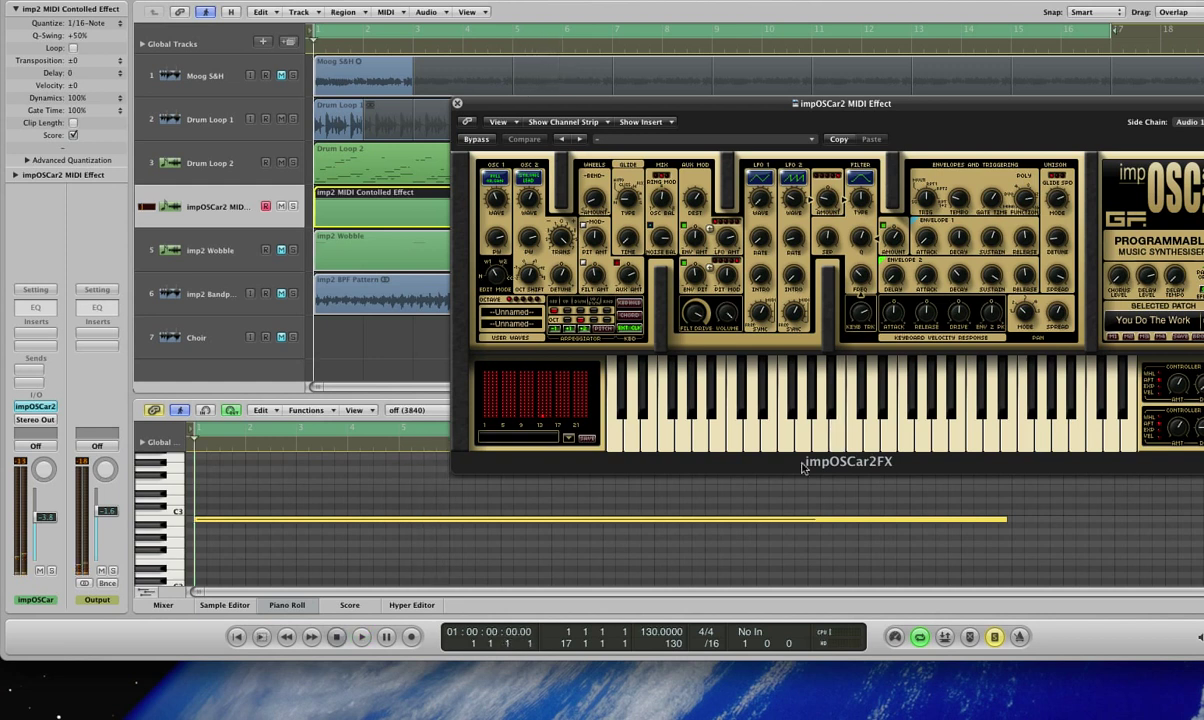
key("space")
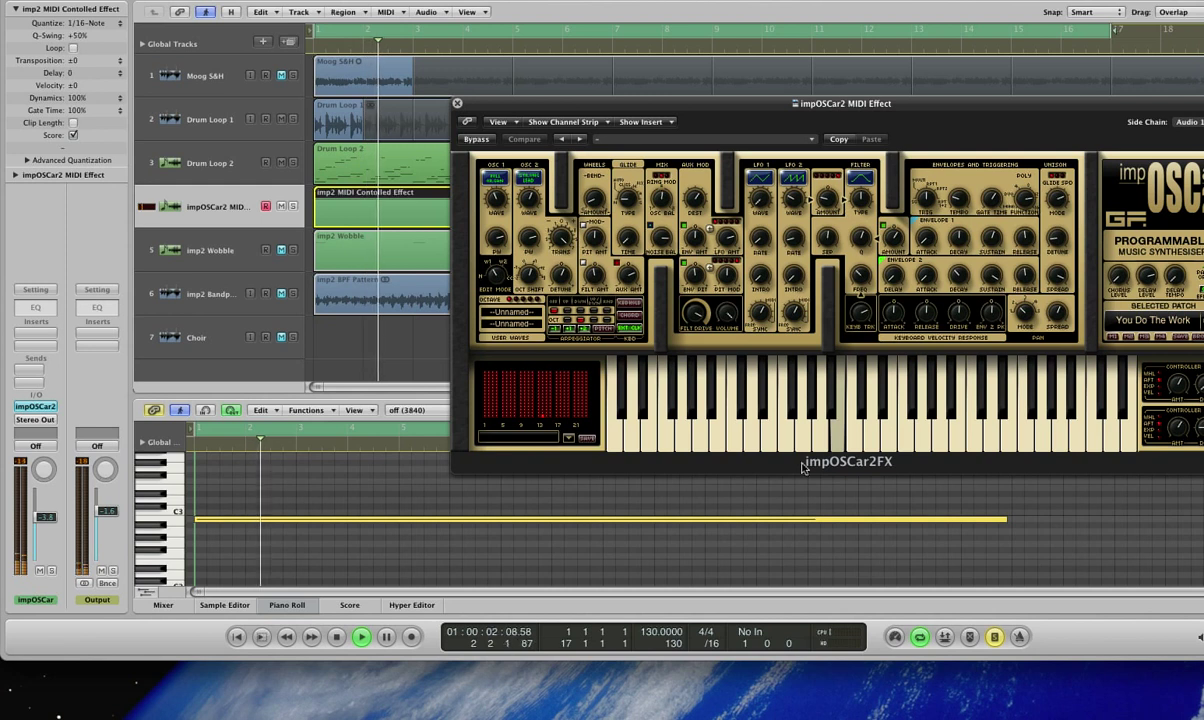
key("space")
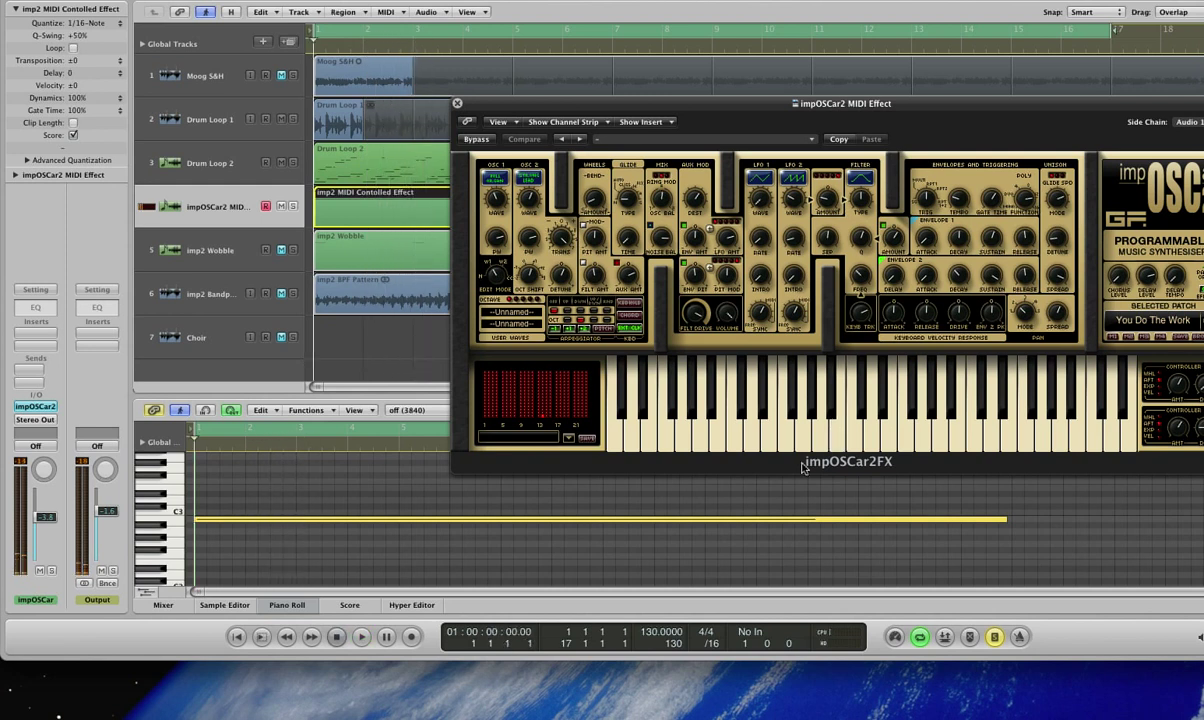
key("space")
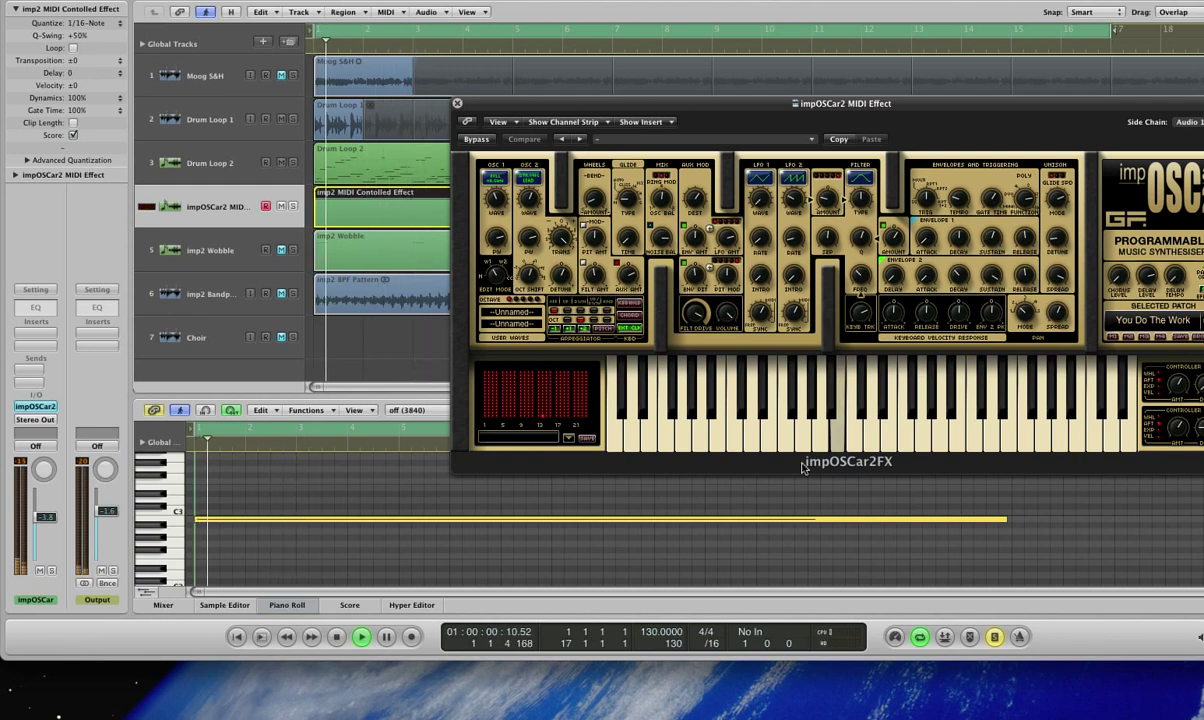
key("space")
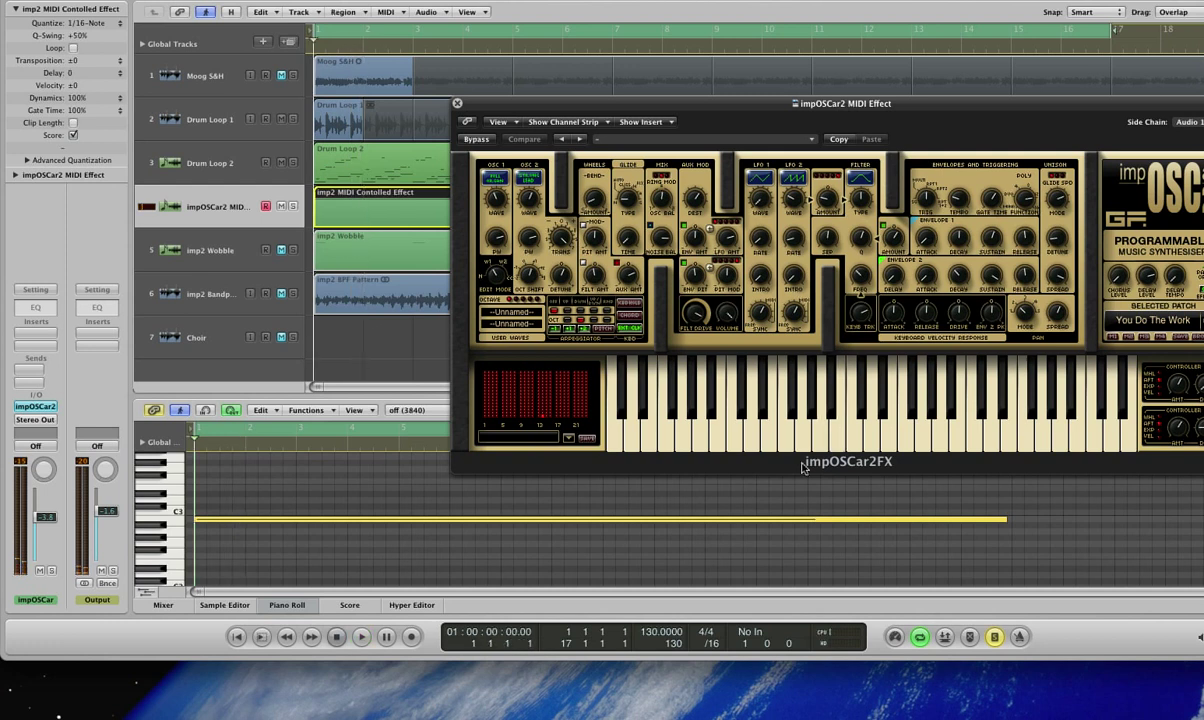
Try the sustained piano roll note a semitone higher at C3, audition it, and move it back to B2.
left_click_drag(512, 524, 512, 519)
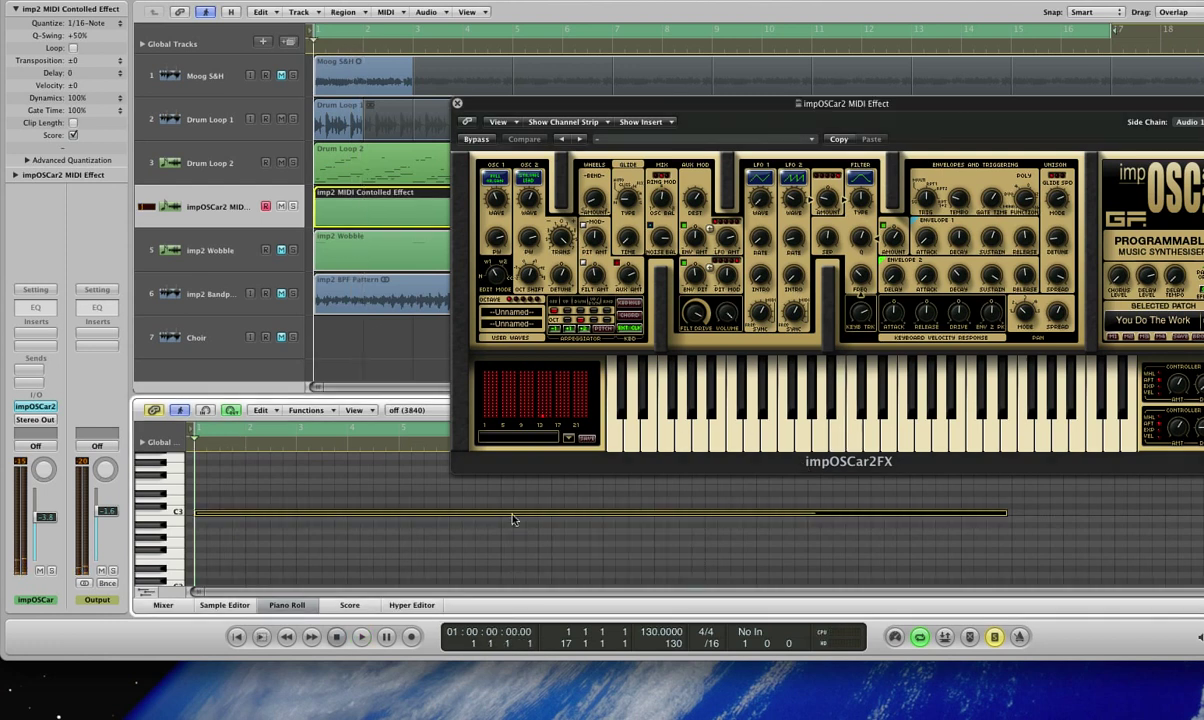
key("space")
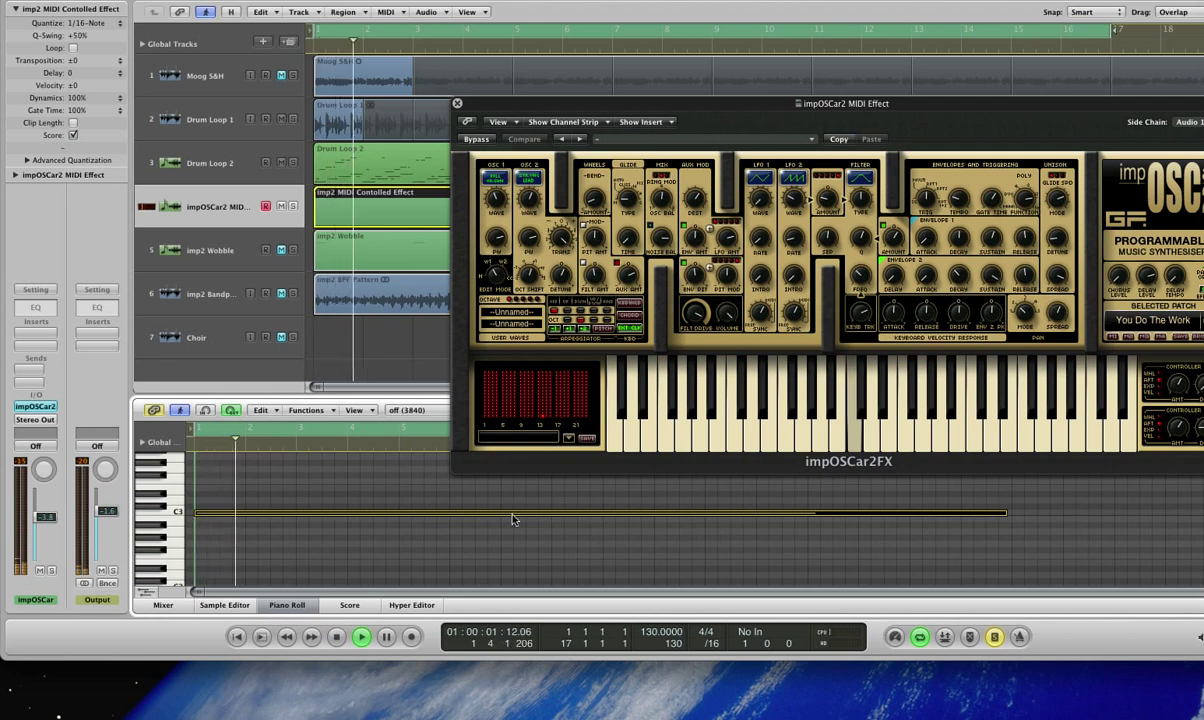
key("space")
left_click_drag(512, 519, 514, 523)
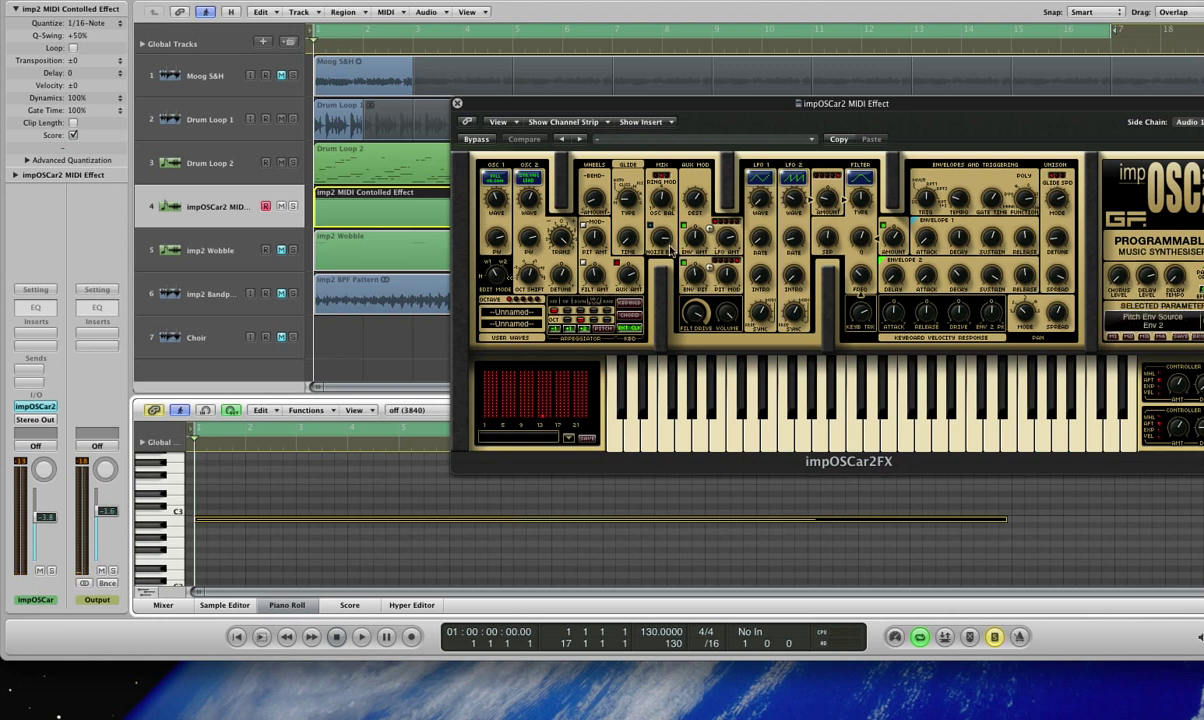
Adjust the noise balance and set the plug-in's side chain source to Audio 2 - Drum Loop 1.
left_click_drag(666, 243, 645, 297)
left_click_drag(707, 106, 615, 152)
left_click_drag(1047, 152, 953, 155)
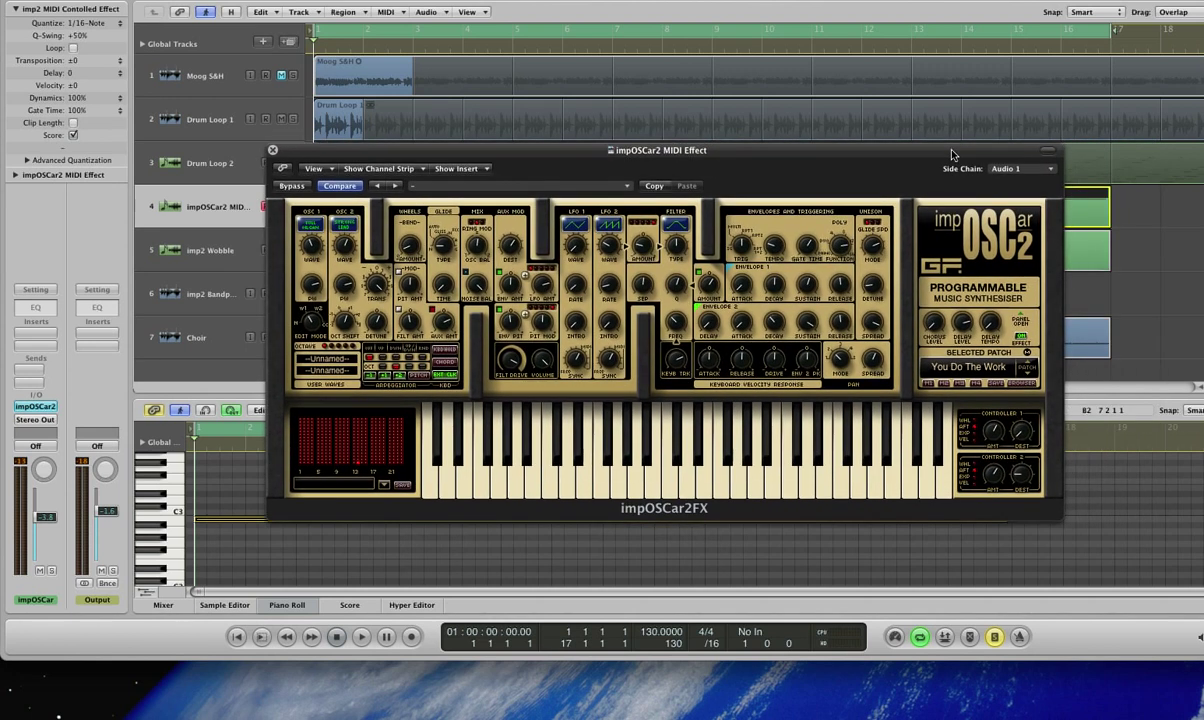
left_click(1035, 172)
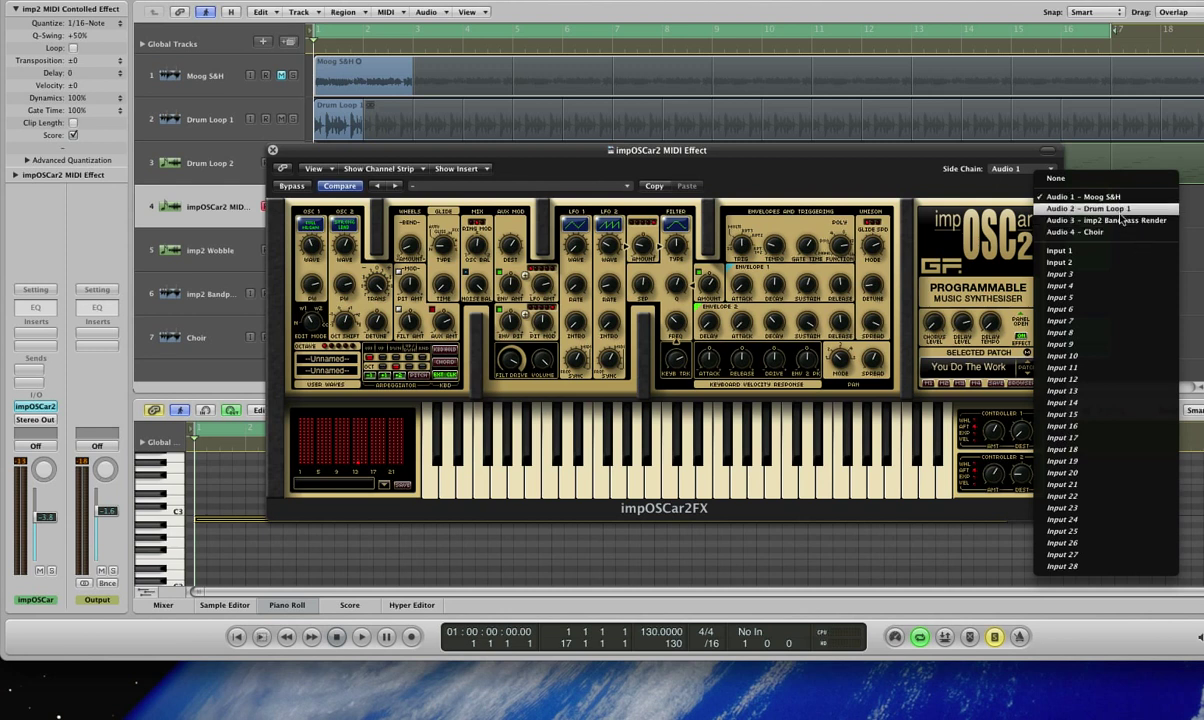
left_click(1121, 213)
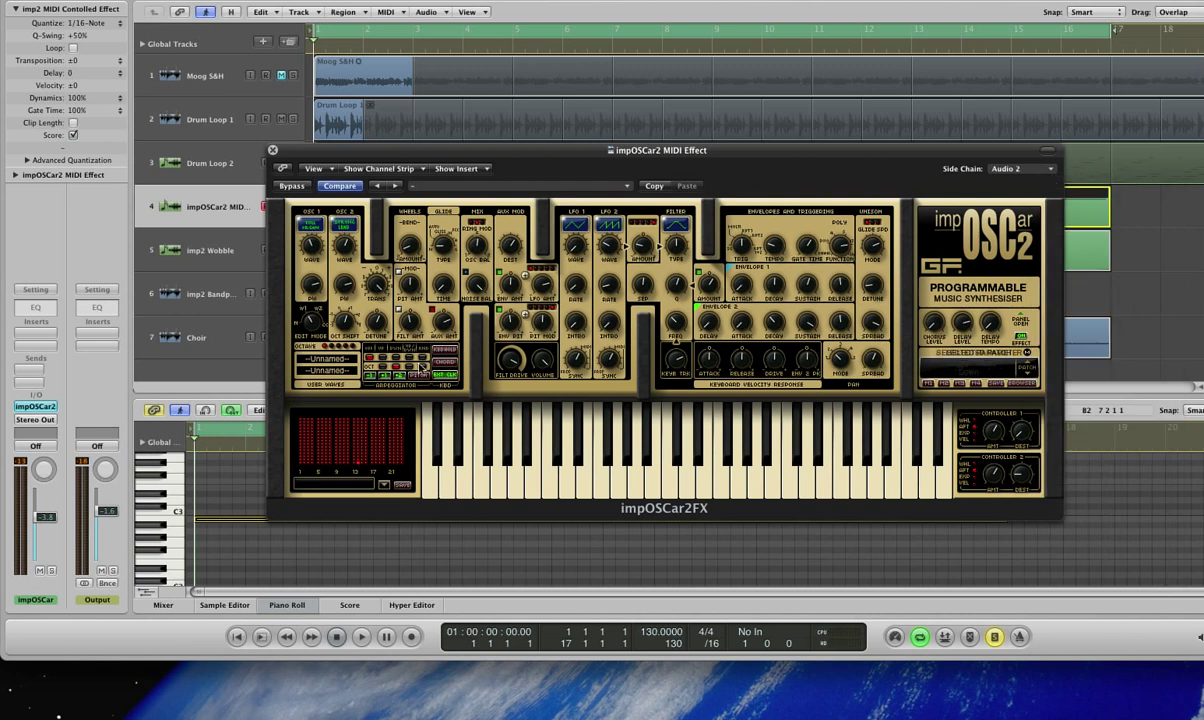
Mute Drum Loop 1 and Drum Loop 2, play the side-chained loop through the effect, and return to the project start.
left_click(477, 288)
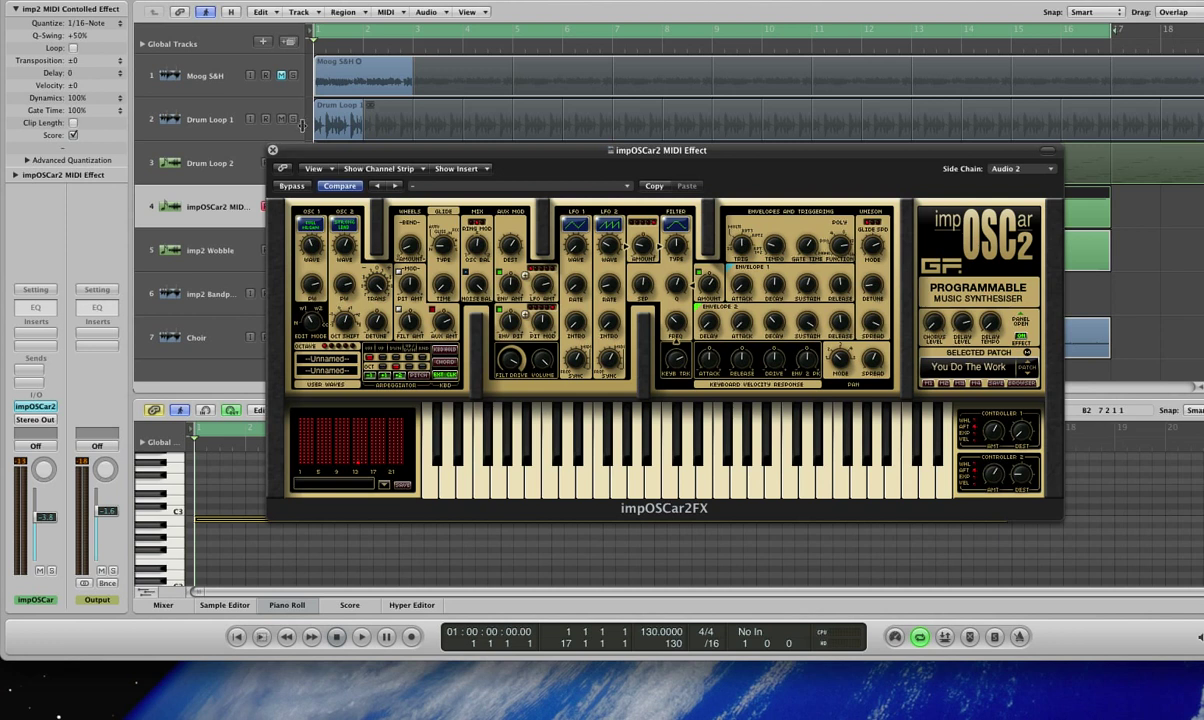
left_click_drag(300, 150, 349, 225)
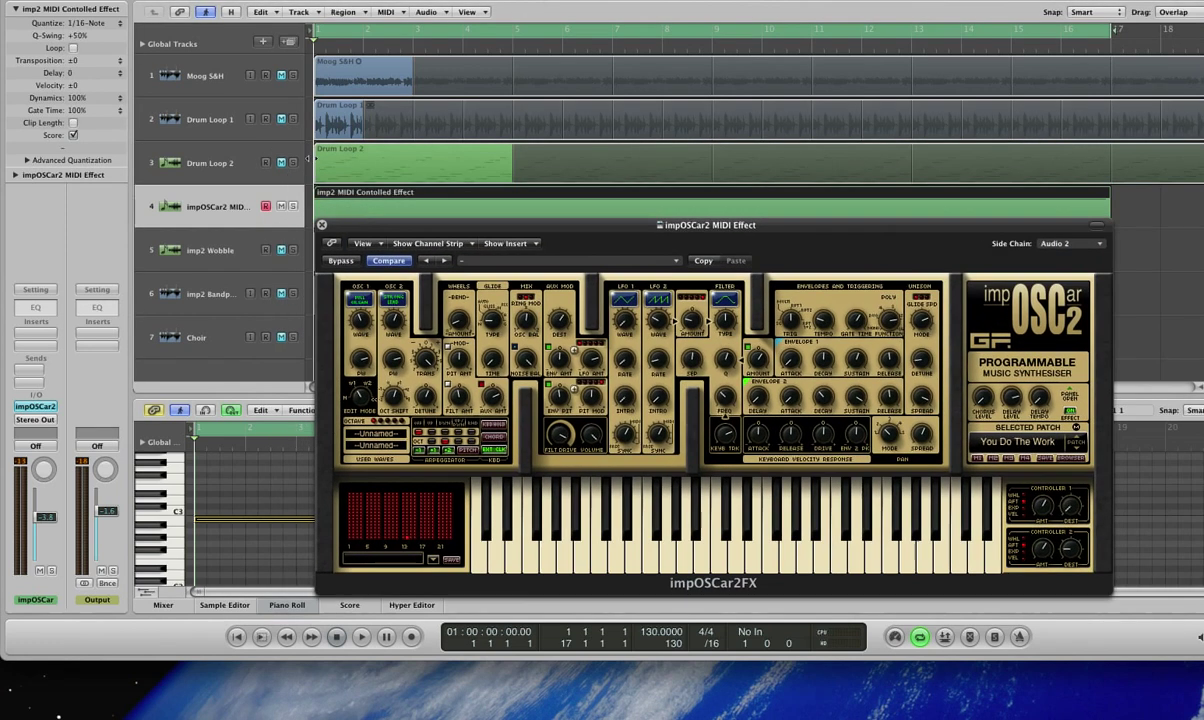
key("space")
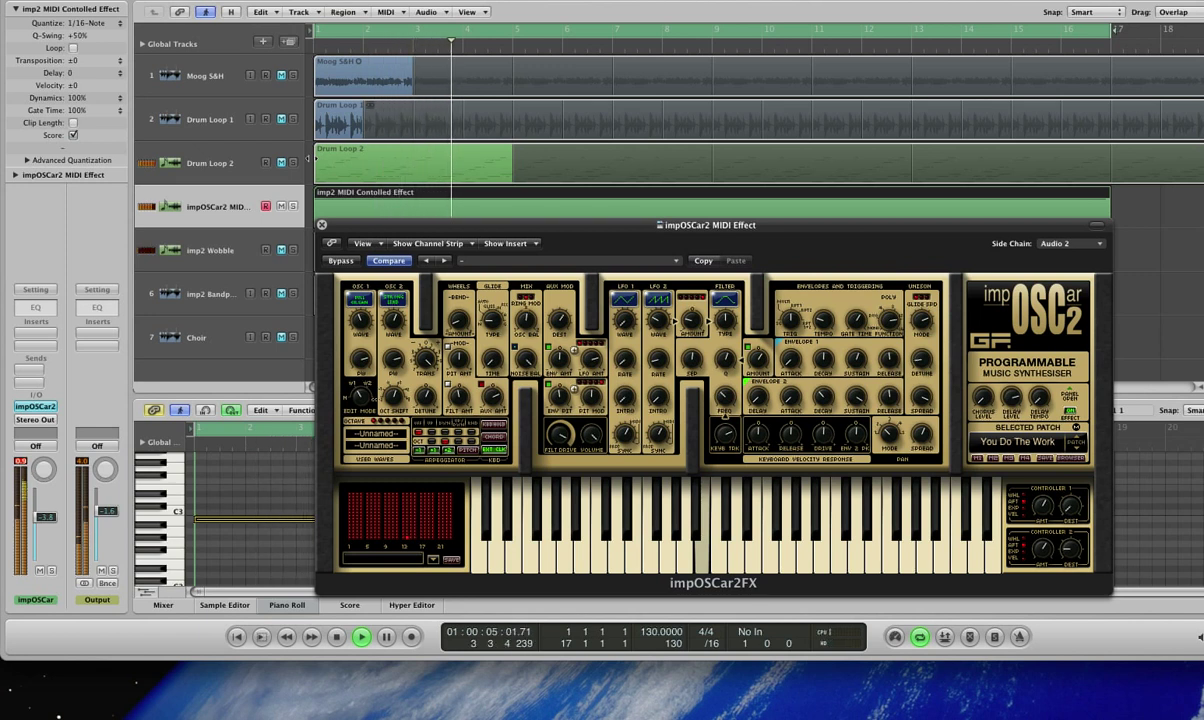
mouse_move(651, 362)
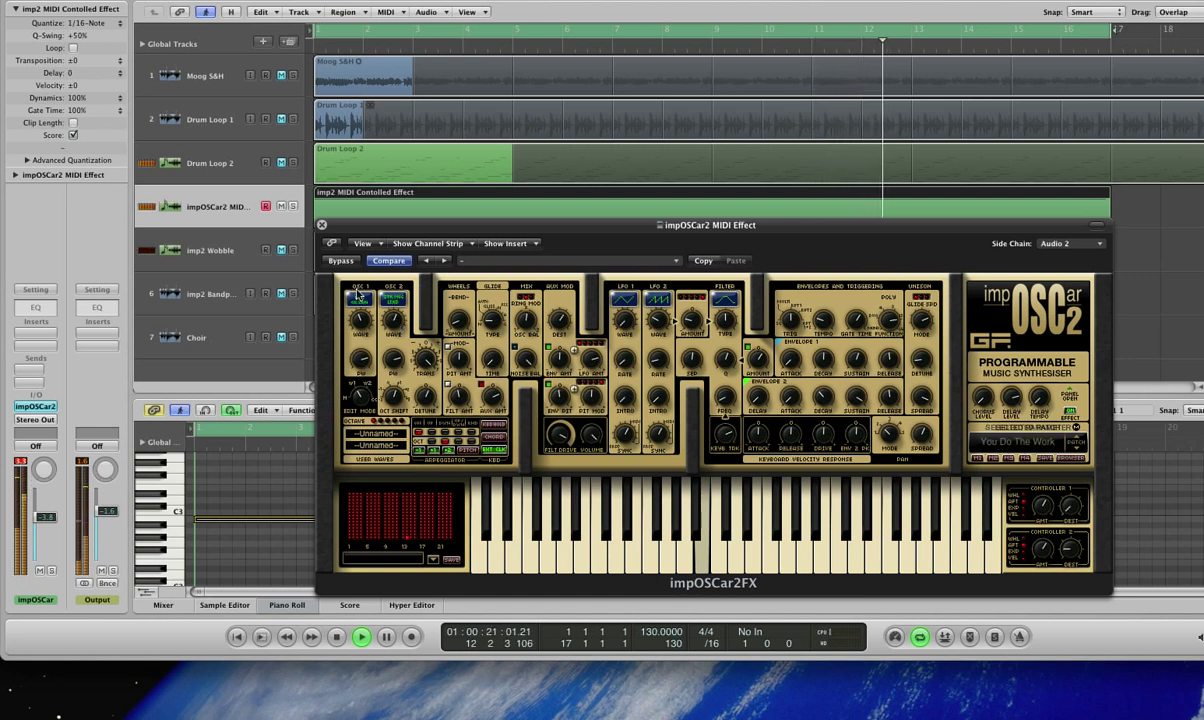
key("space")
key("Return")
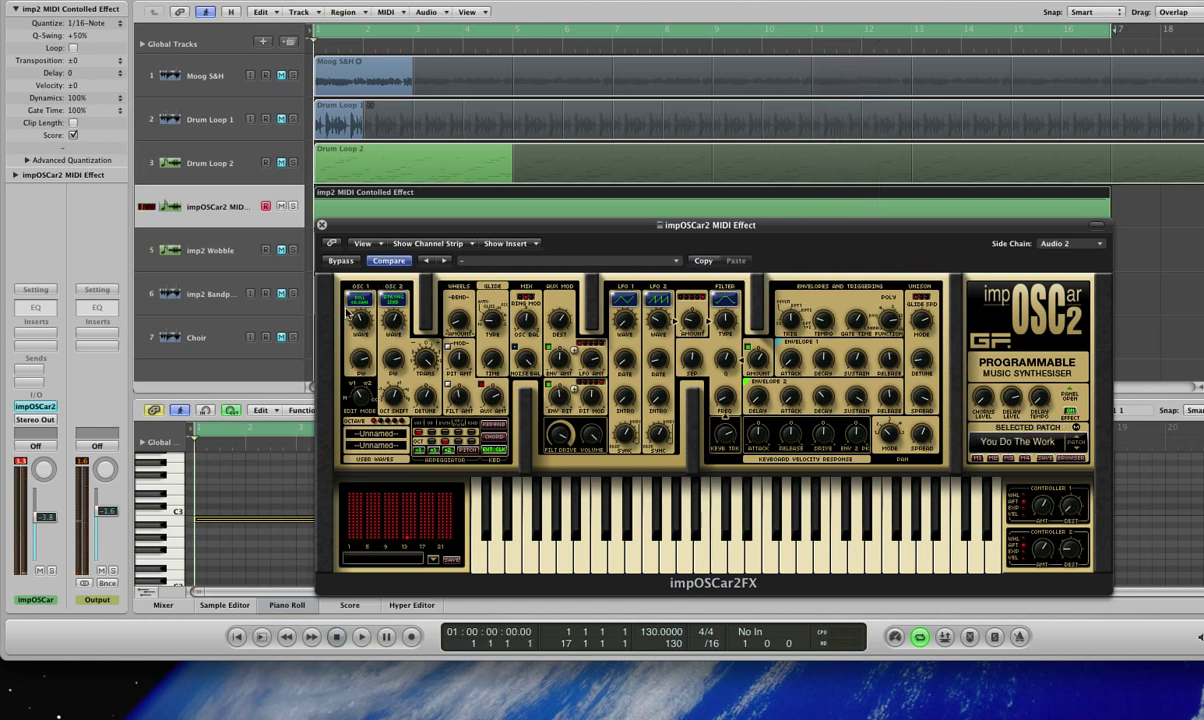
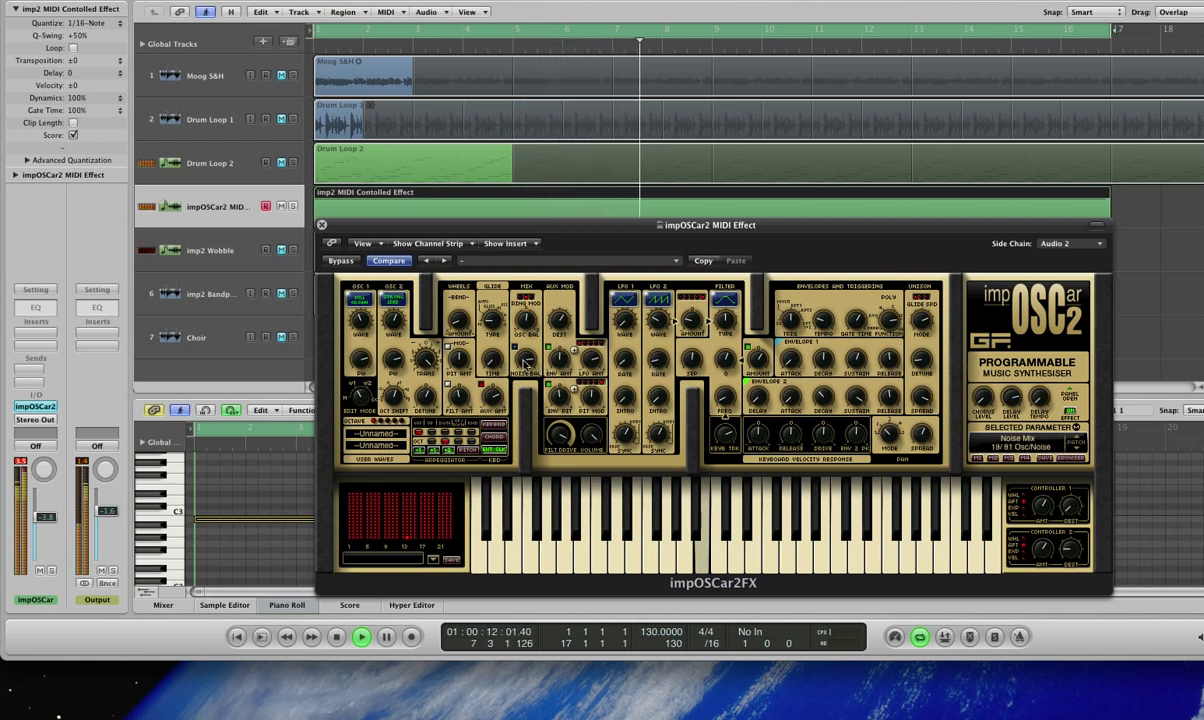
With the loop playing, set Ring Modulation to Full, Osc2 Transpose to 5 semitones and Filter Freq to 34 Hz.
left_click(527, 298)
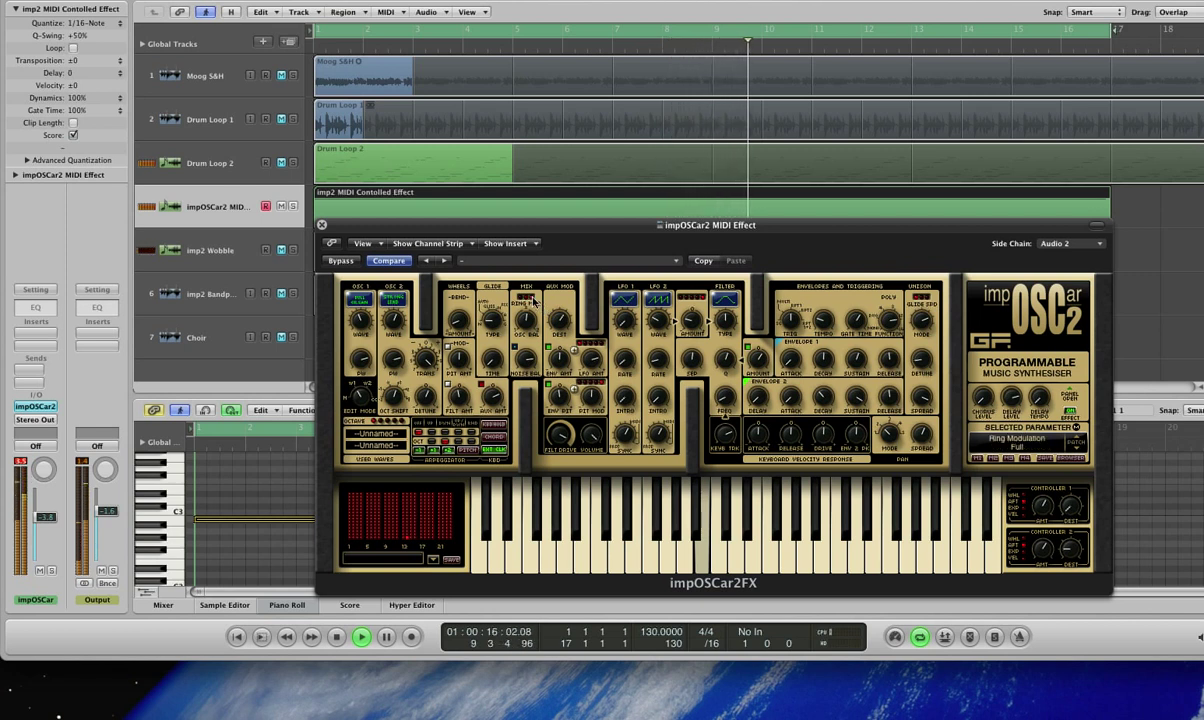
left_click(420, 362)
left_click_drag(427, 365, 659, 379)
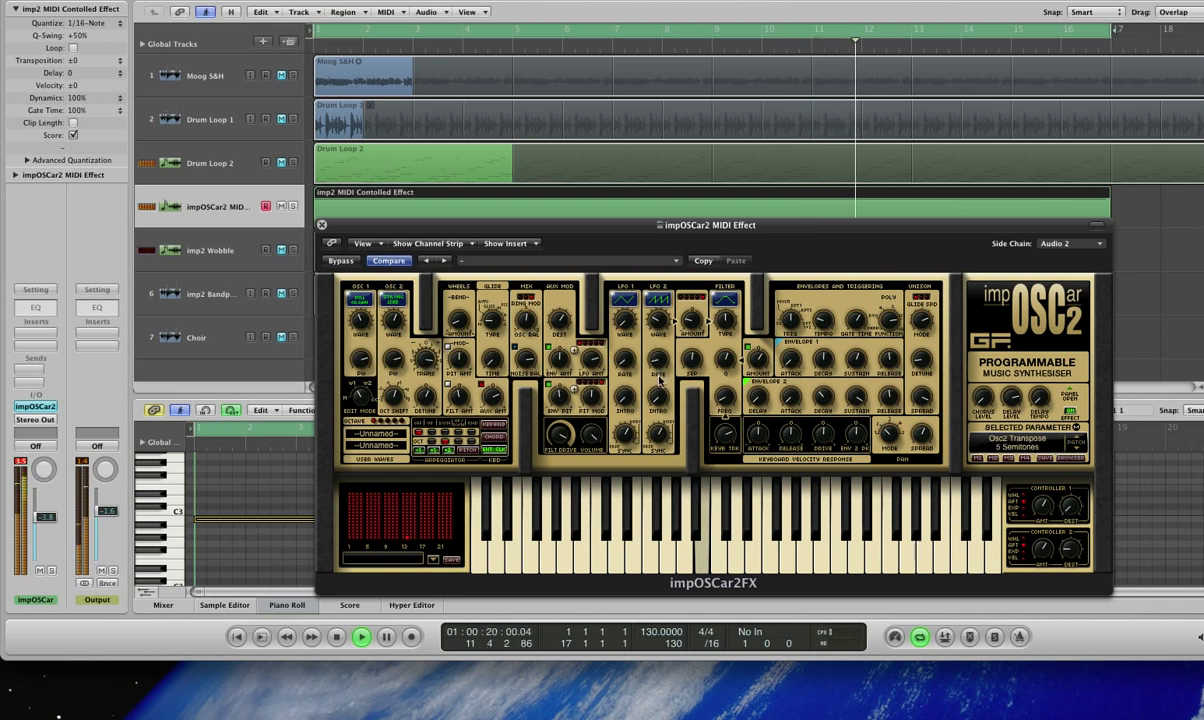
left_click(722, 398)
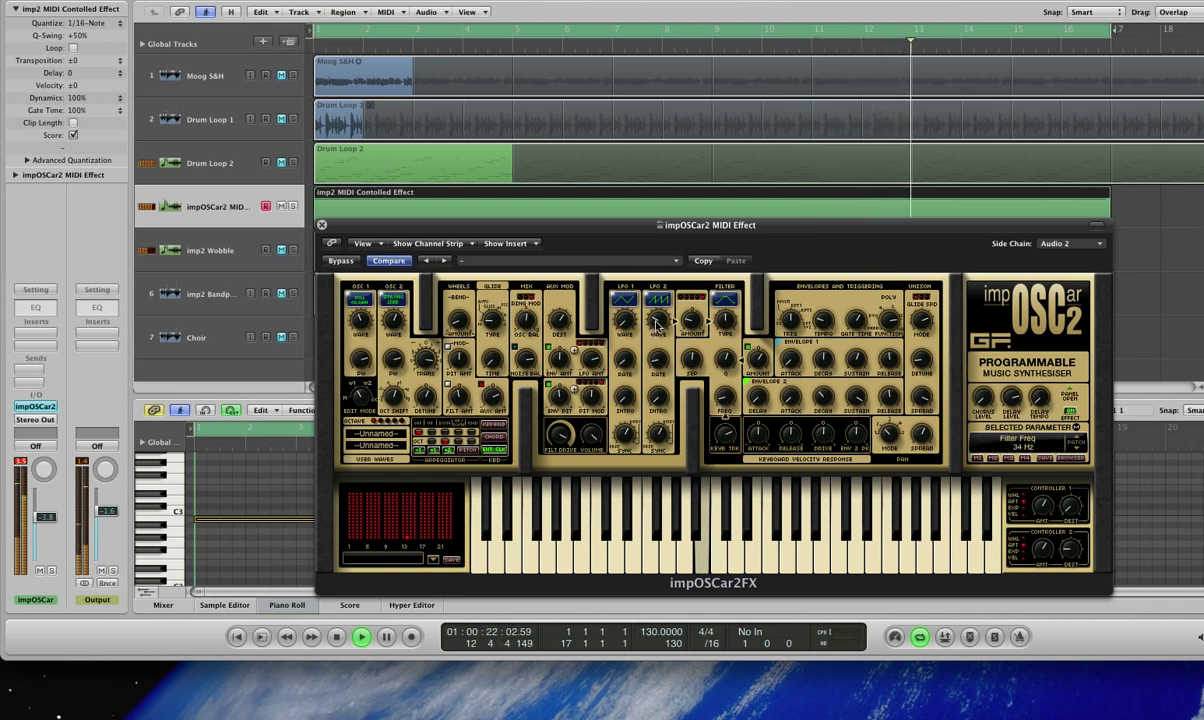
Switch the ring modulation setting again and vary Osc2 Transpose, bringing it to 2 semitones.
left_click(733, 368)
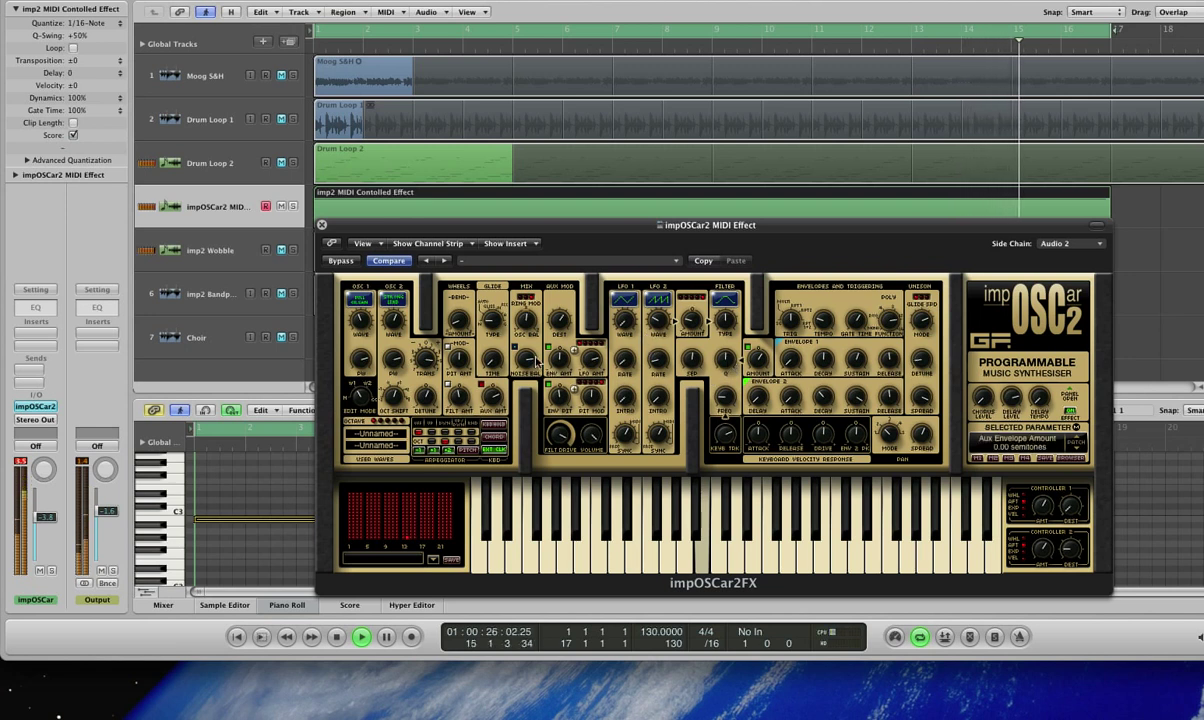
left_click(526, 300)
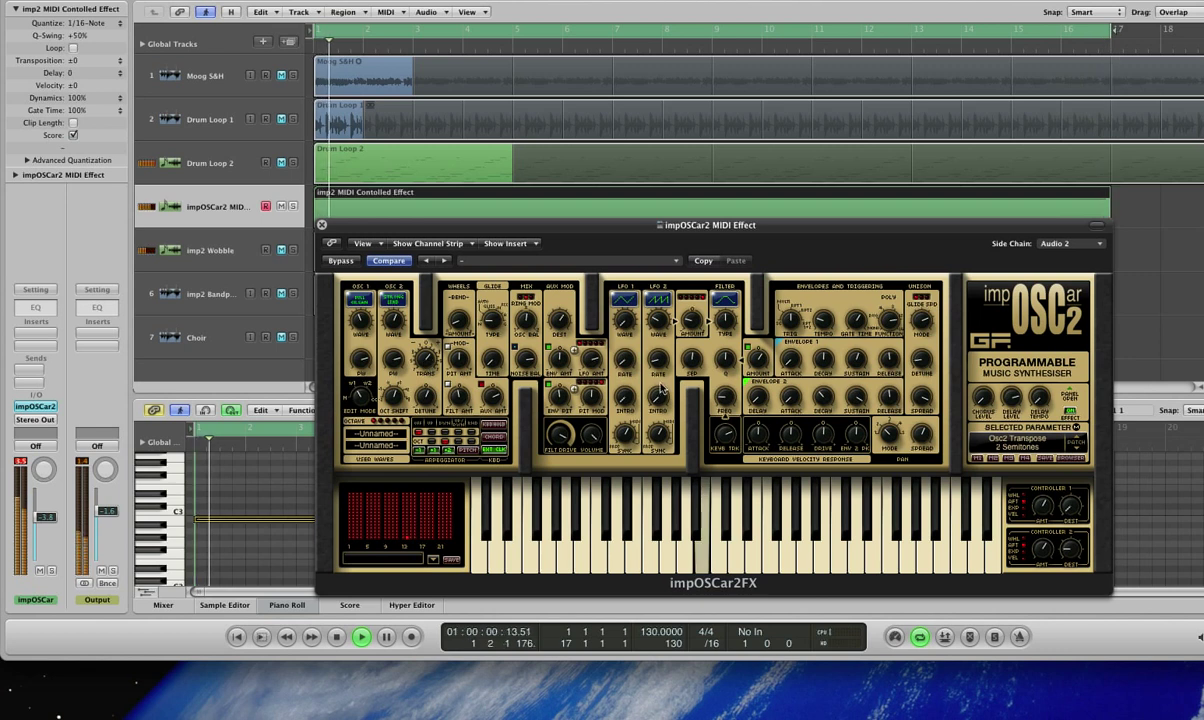
left_click_drag(427, 364, 428, 358)
Vary the envelope trigger's Gate Time during playback, from 1% up to 80%.
left_click(826, 352)
left_click(860, 320)
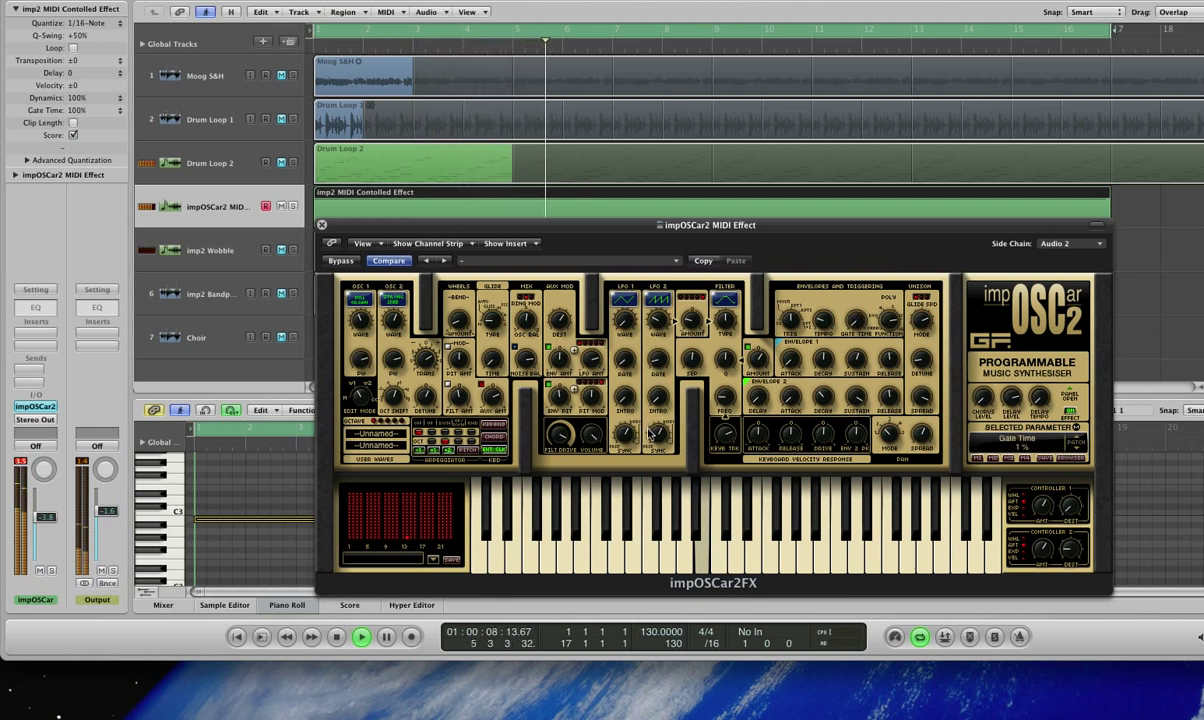
left_click(889, 362)
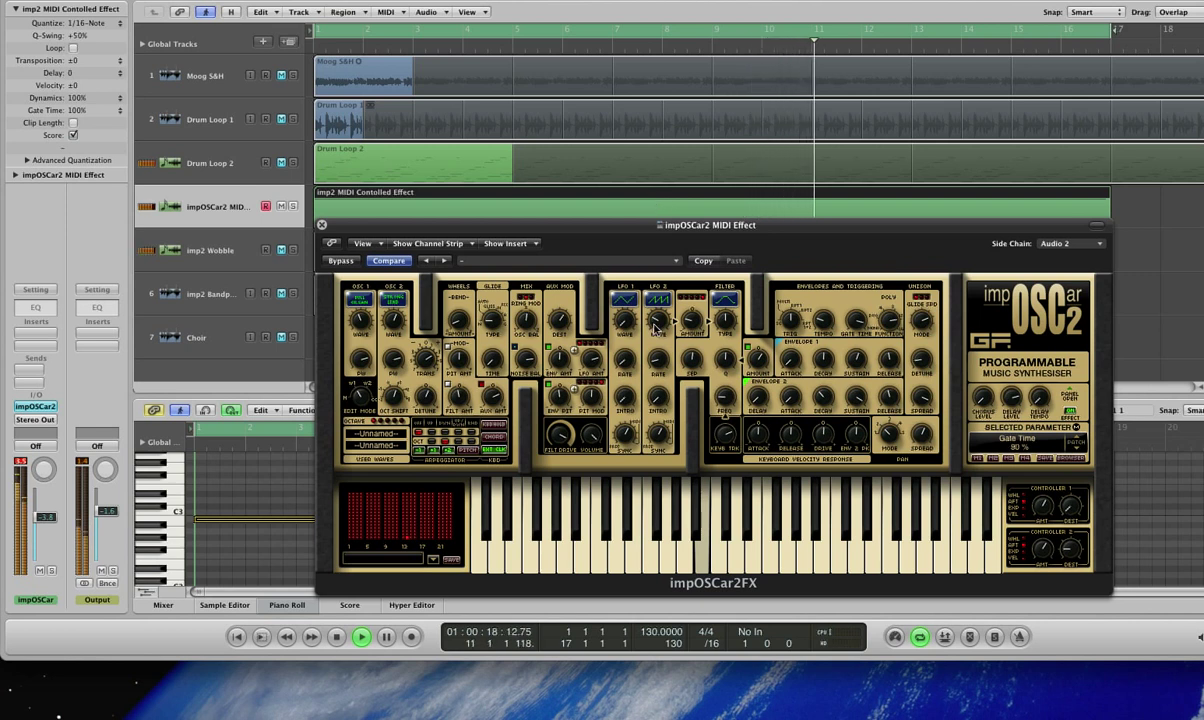
Try trigger Tempo settings of 16, 5, 8 and 17 Bts/Bar during playback, with Gate Time reduced to 11% along the way.
left_click(820, 322)
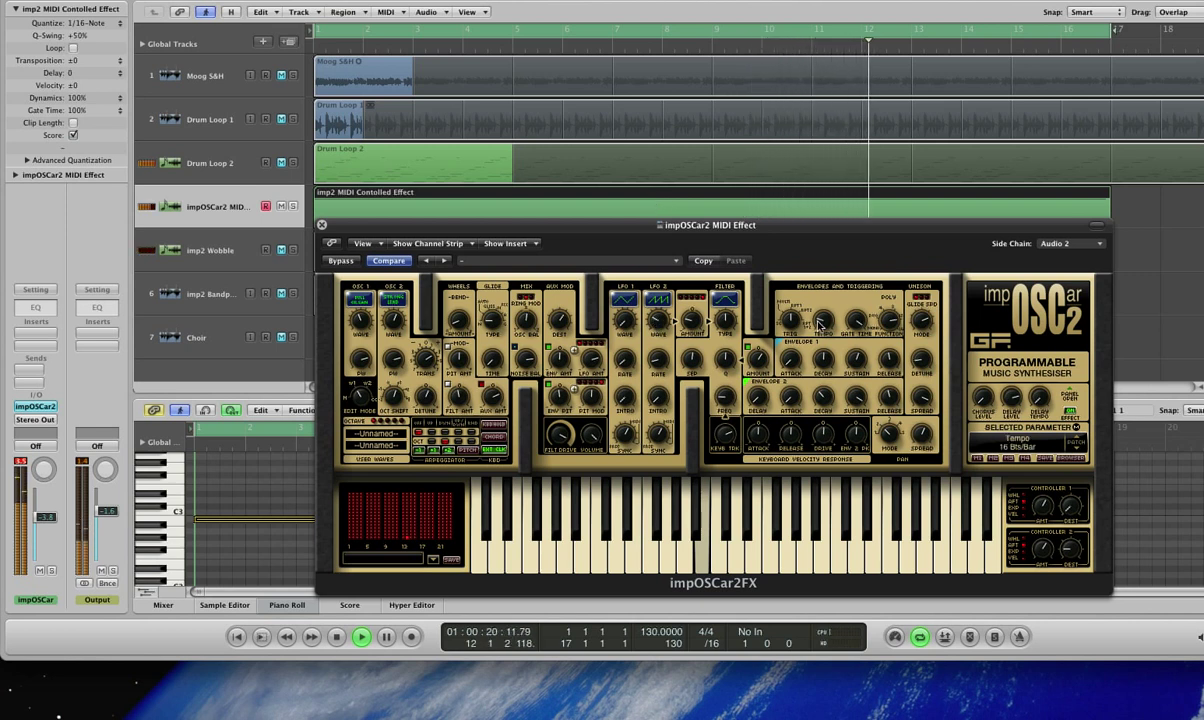
left_click_drag(658, 360, 658, 372)
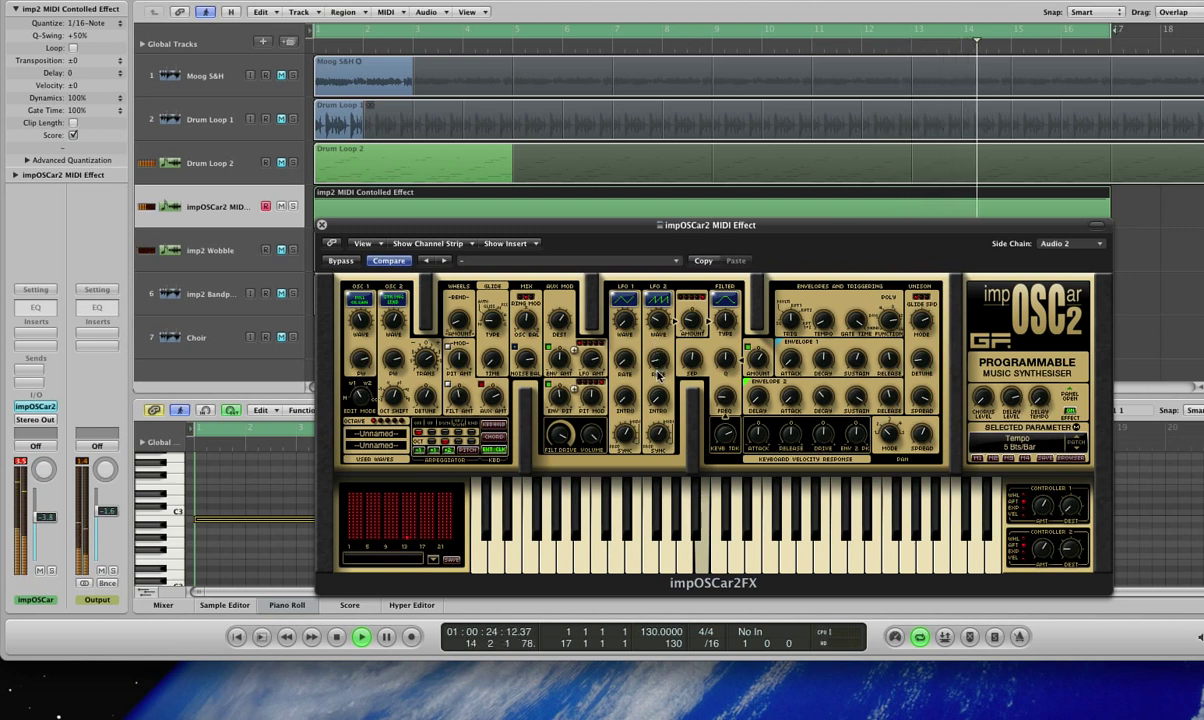
left_click(859, 326)
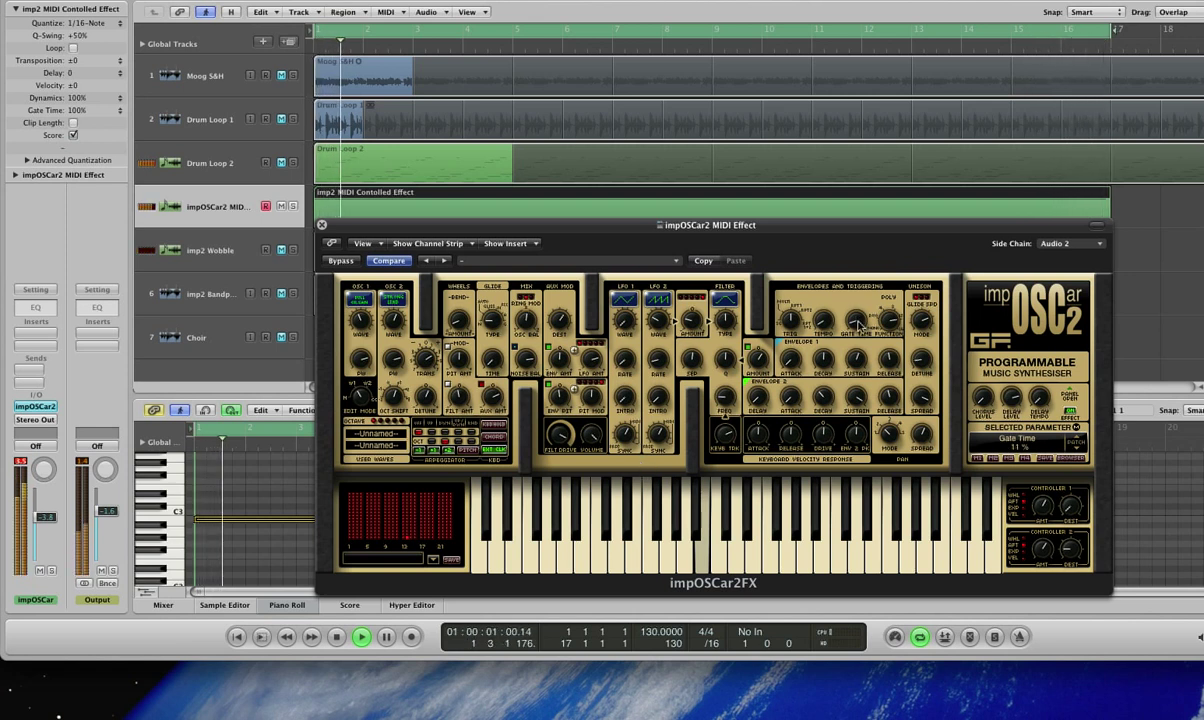
left_click(655, 333)
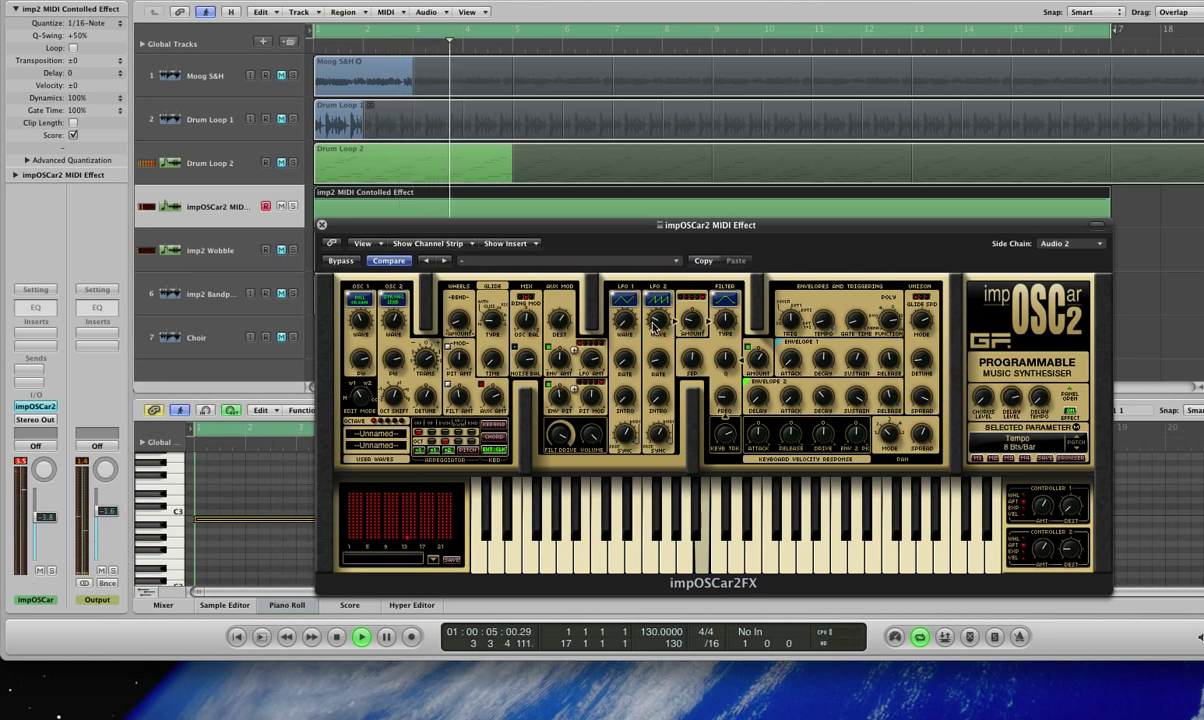
left_click(853, 322)
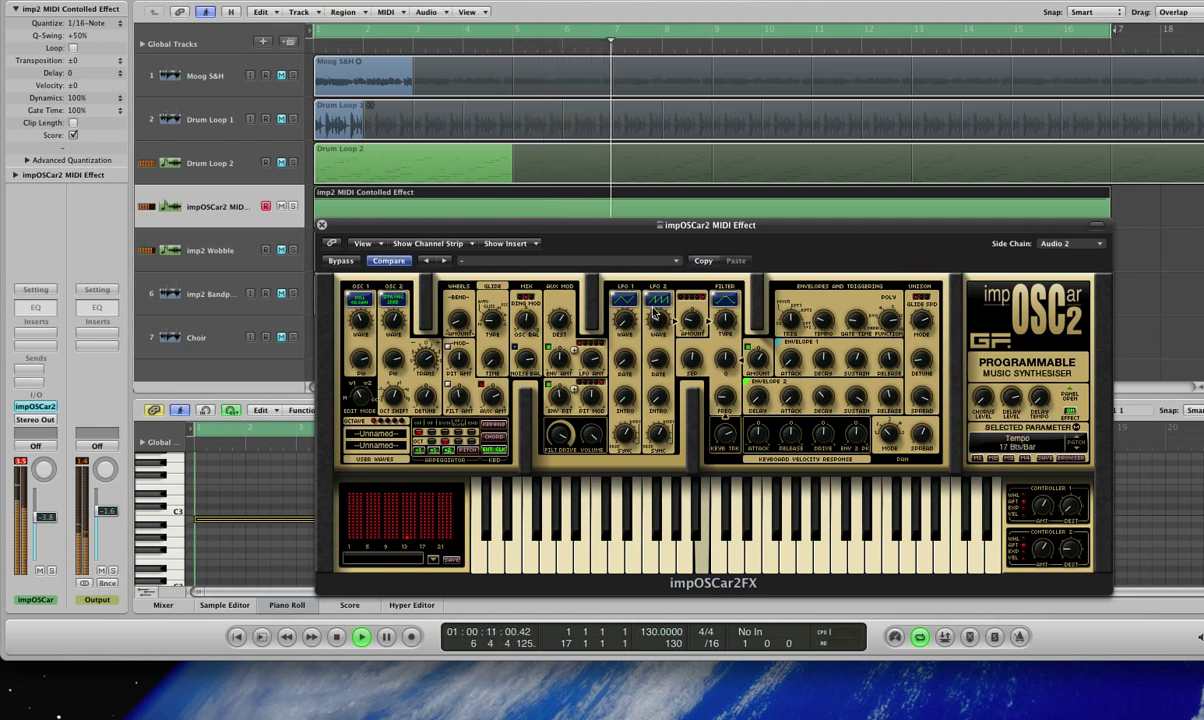
left_click(855, 322)
Set the trigger Tempo to 16 Bts/Bar and restart playback from the beginning to audition the gated loop.
key("space")
key("space")
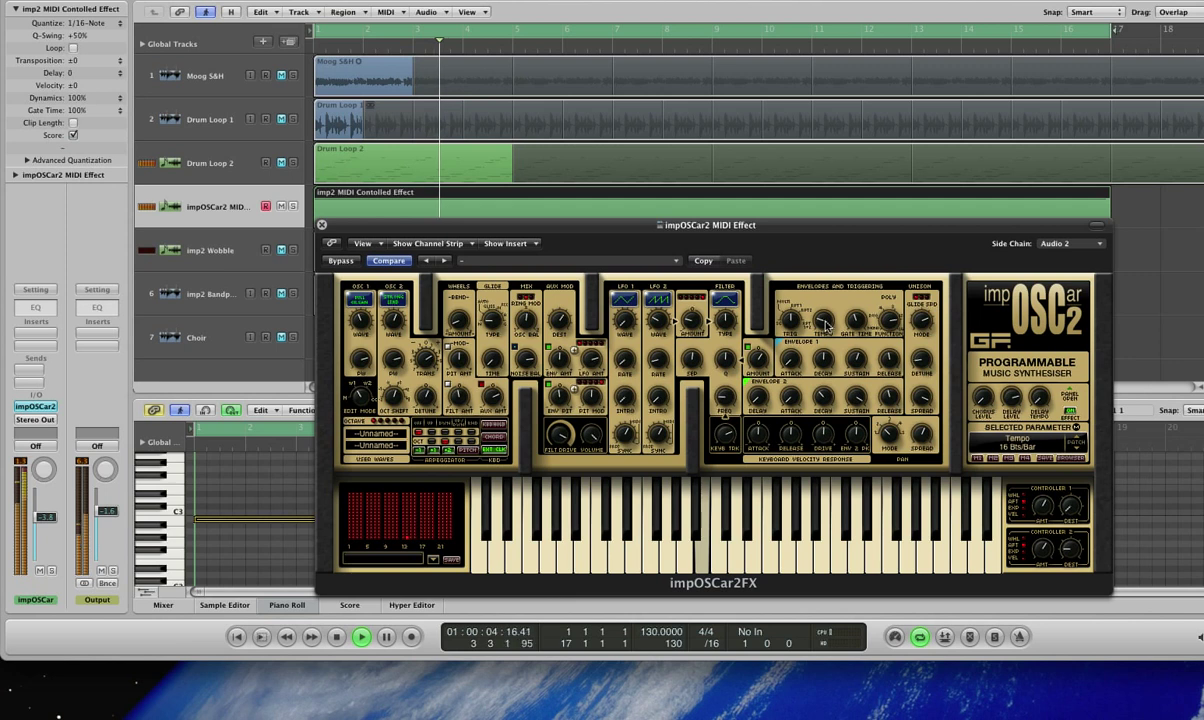
key("space")
key("space")
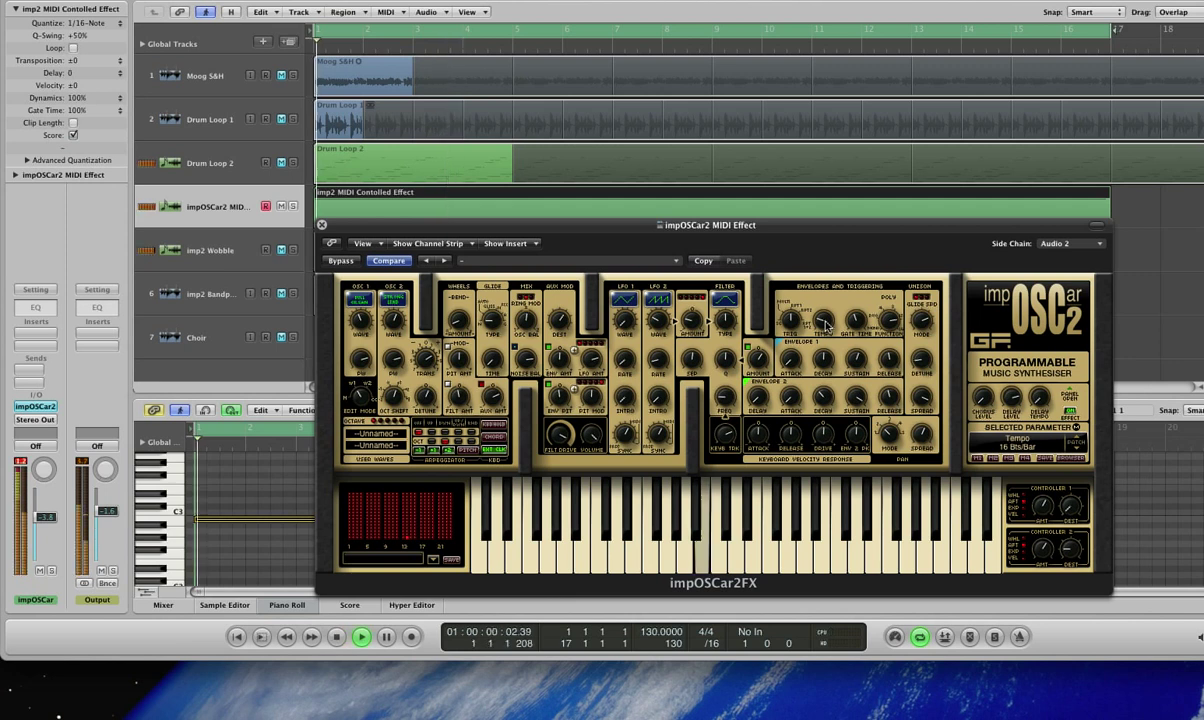
Set Gate Time to 51%, change the filter type with Filter Q at 0.35, and audition it briefly with the drum loops unmuted.
left_click_drag(856, 320, 856, 300)
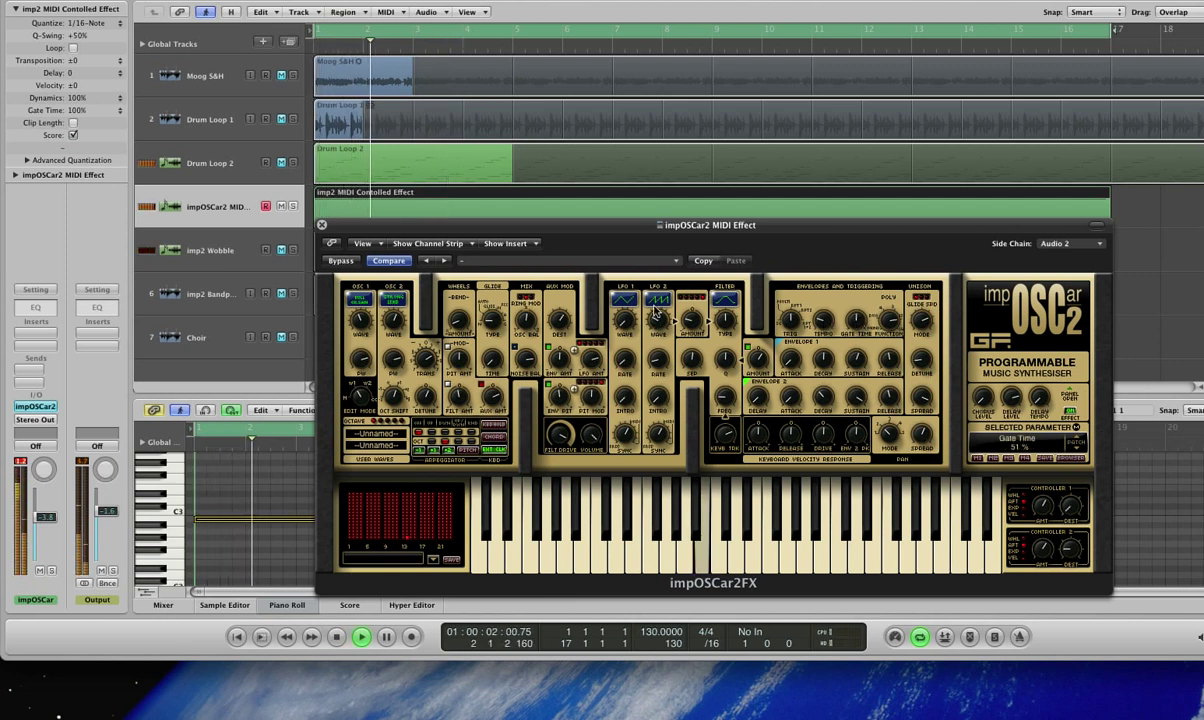
left_click(725, 318)
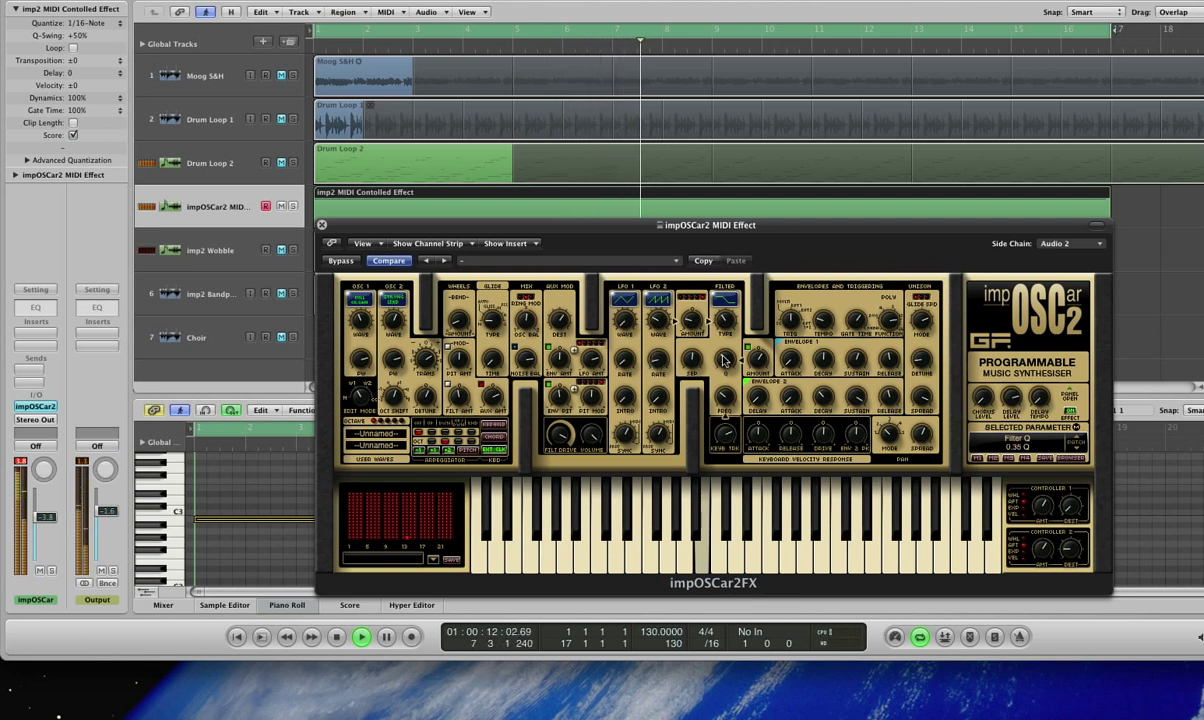
left_click(281, 120)
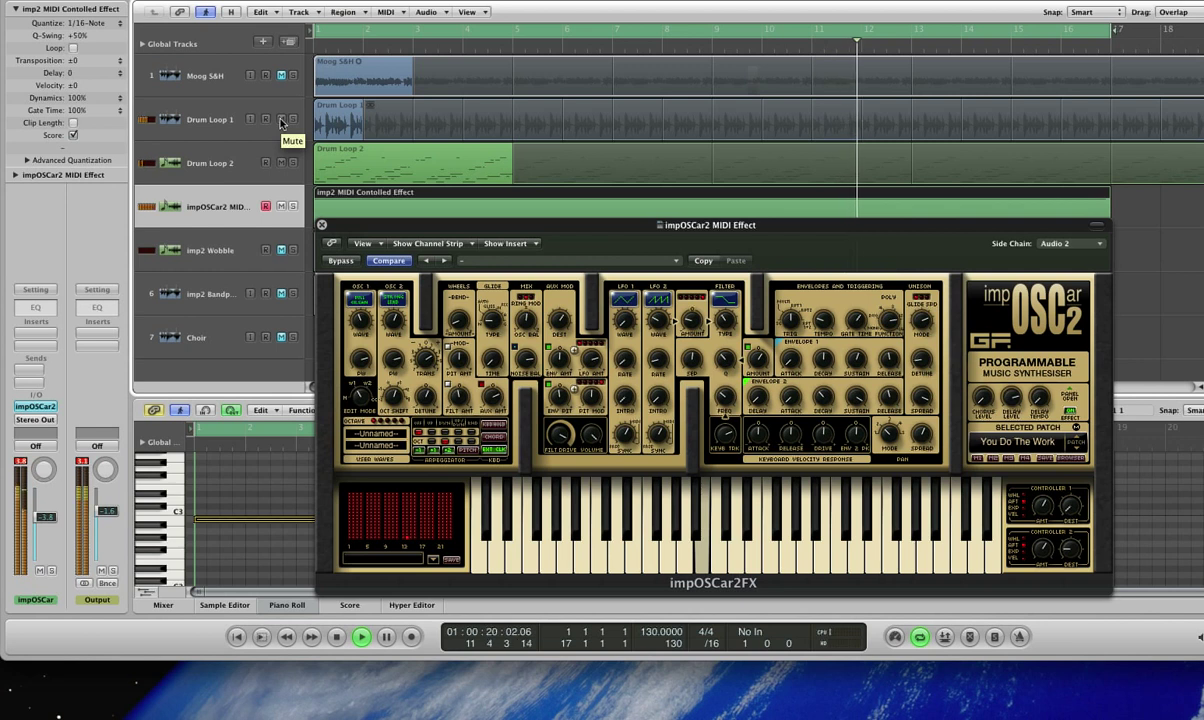
left_click(281, 120)
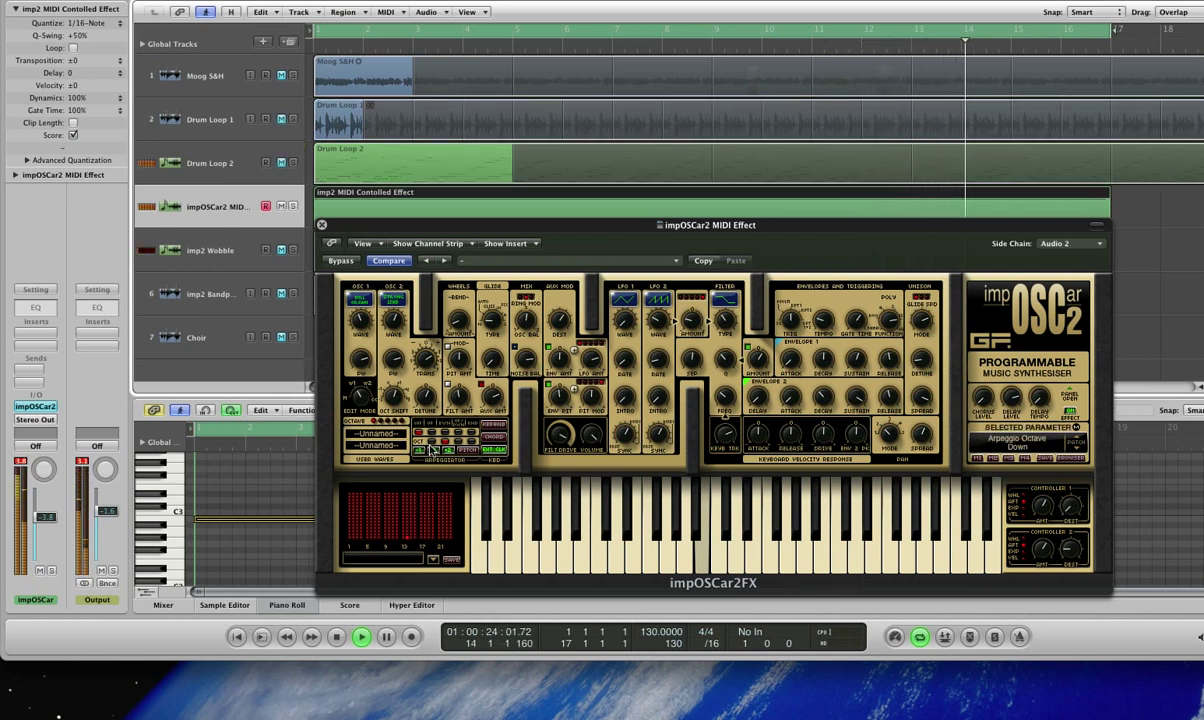
Stop playback and set the arpeggiator to Up with its Arpeggio Octave on Down.
key("space")
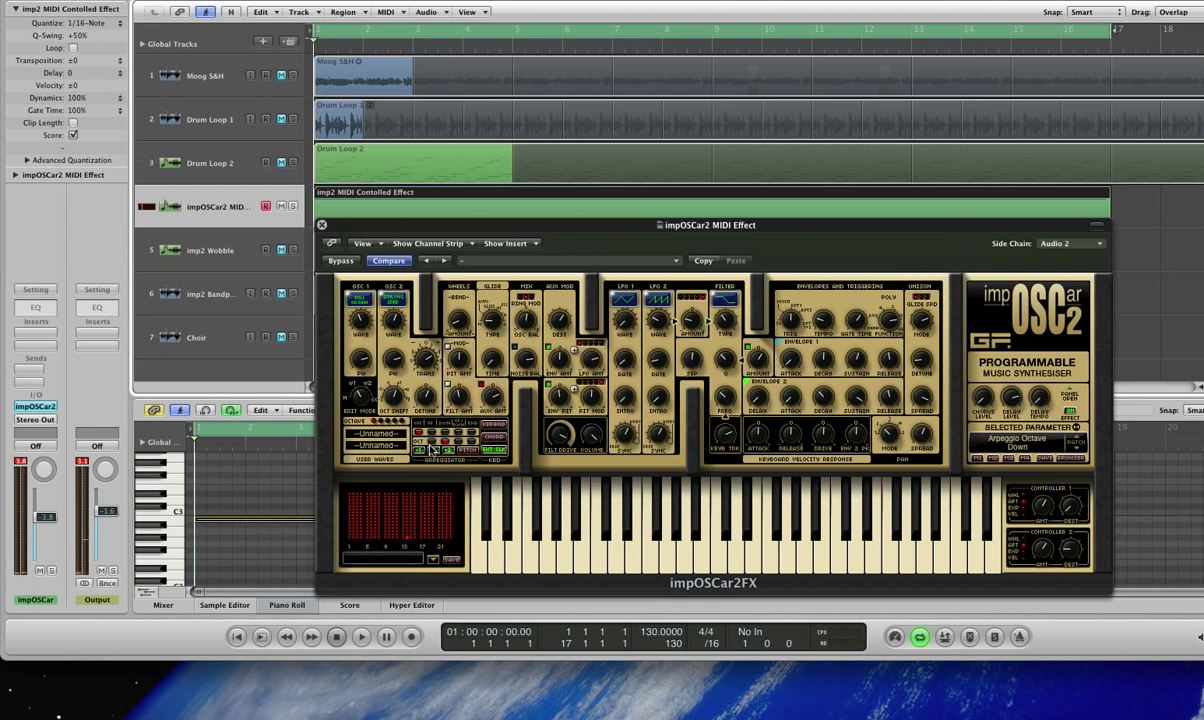
left_click(432, 440)
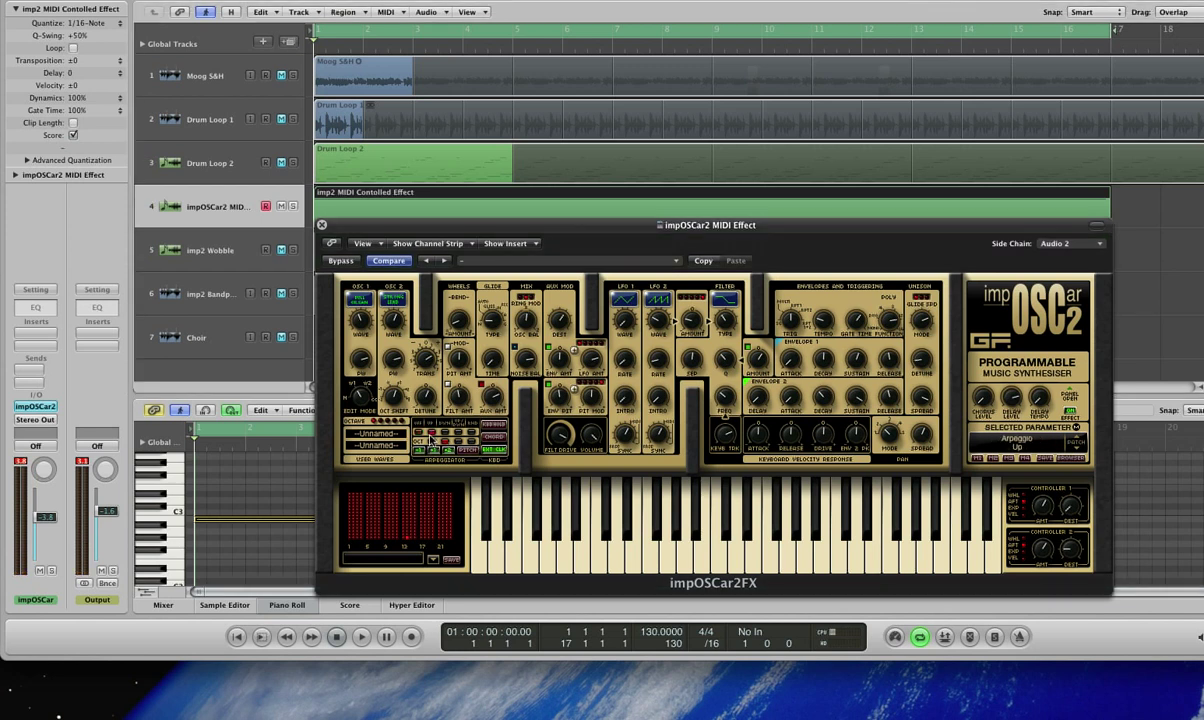
left_click_drag(233, 499, 241, 524)
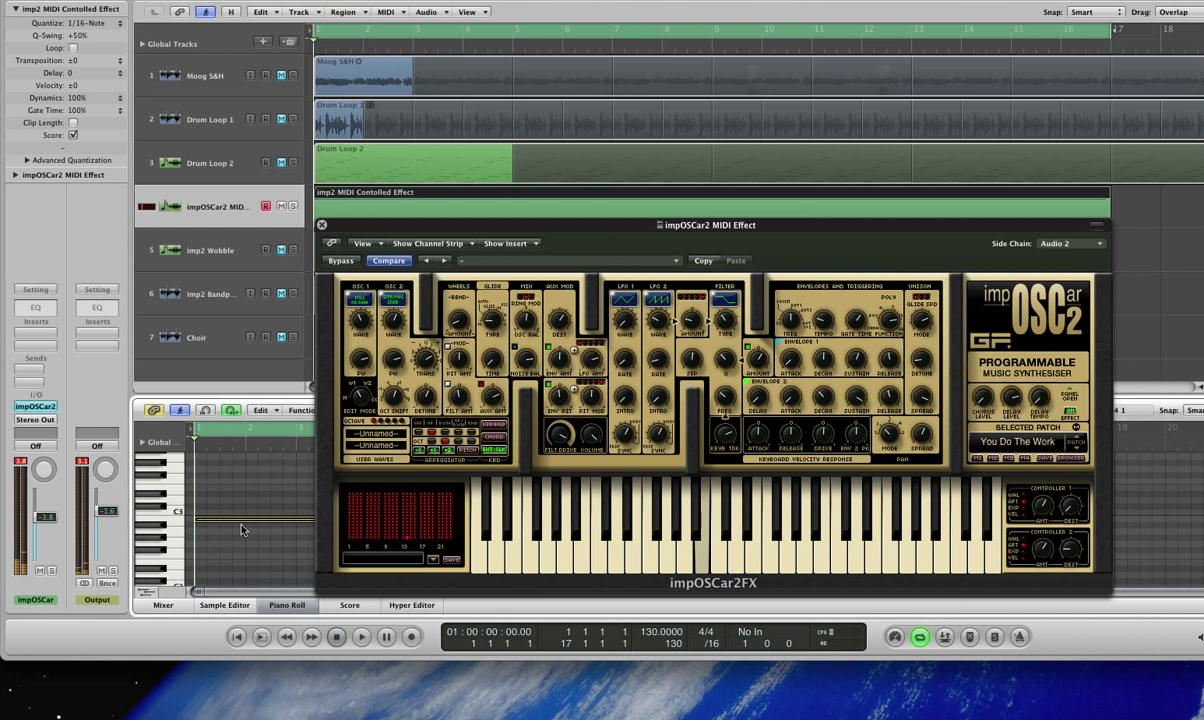
Unmute the drum loops, play them with the arpeggiated effect, and set Filter Freq to 66 Hz.
left_click(281, 119)
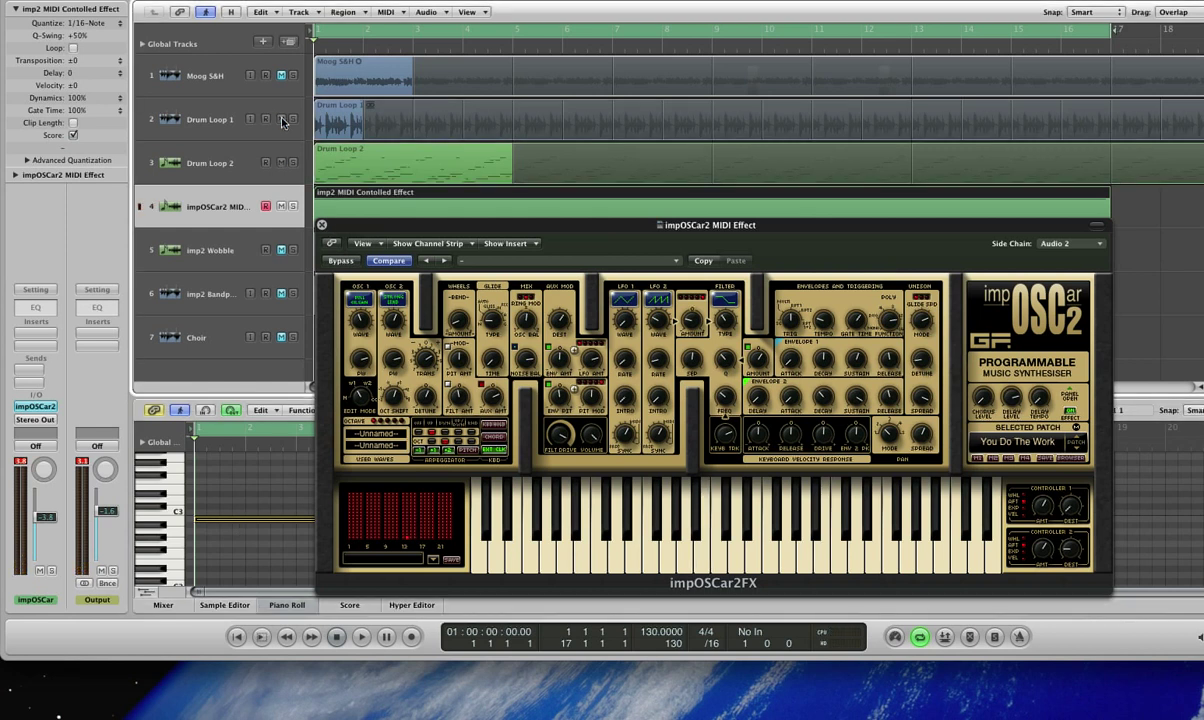
key("space")
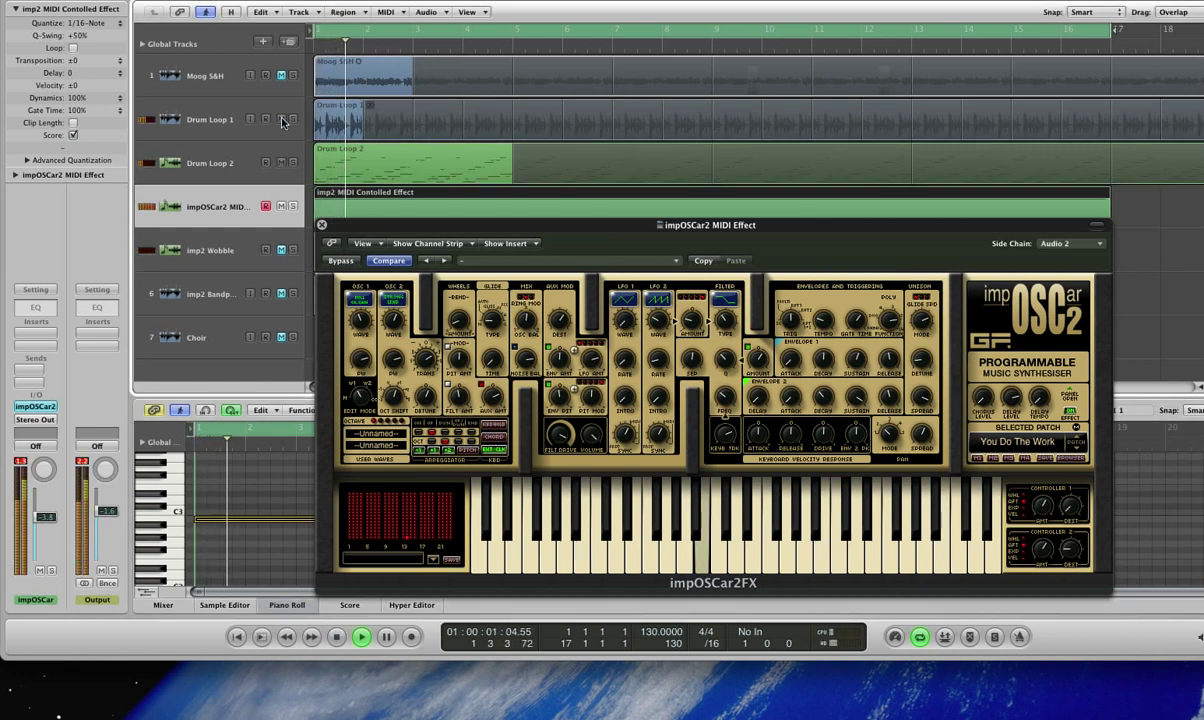
left_click_drag(724, 398, 721, 418)
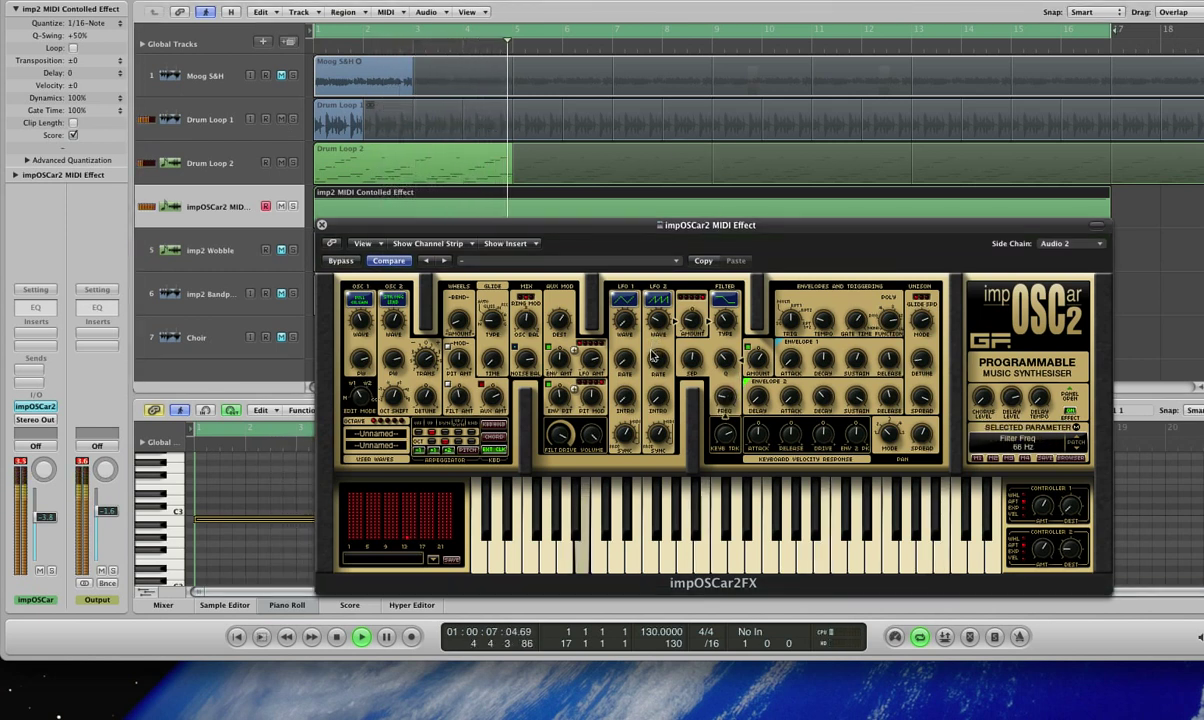
Vary the oscillator transposition and set the Filter Type to LP 2 Pole during playback, then stop and mute the drum loops.
left_click(427, 362)
left_click_drag(429, 362, 429, 368)
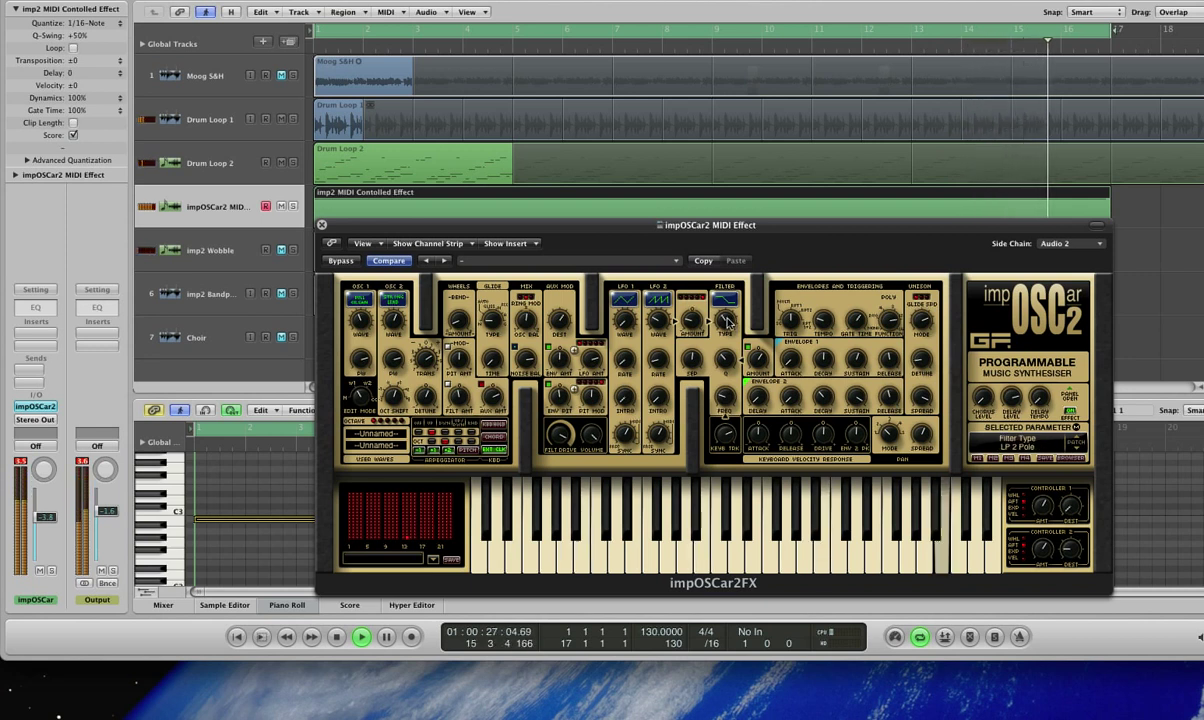
key("space")
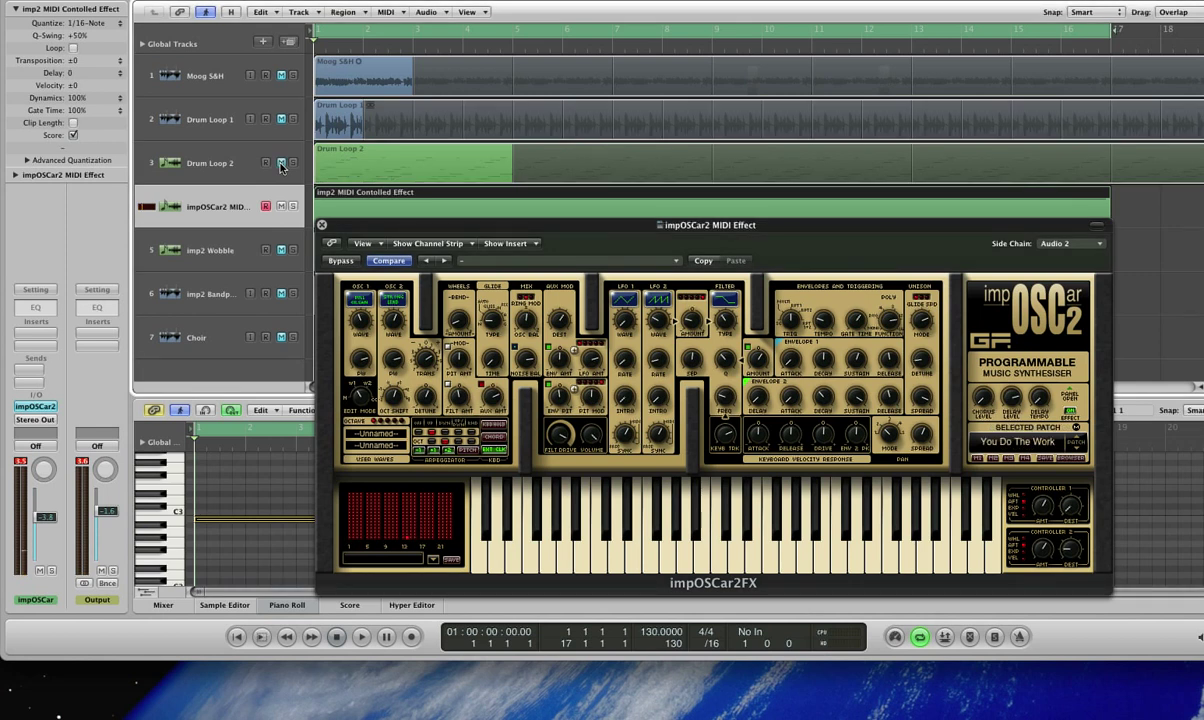
Select and unmute the Moog S&H track, and audition it on its own.
left_click(1060, 246)
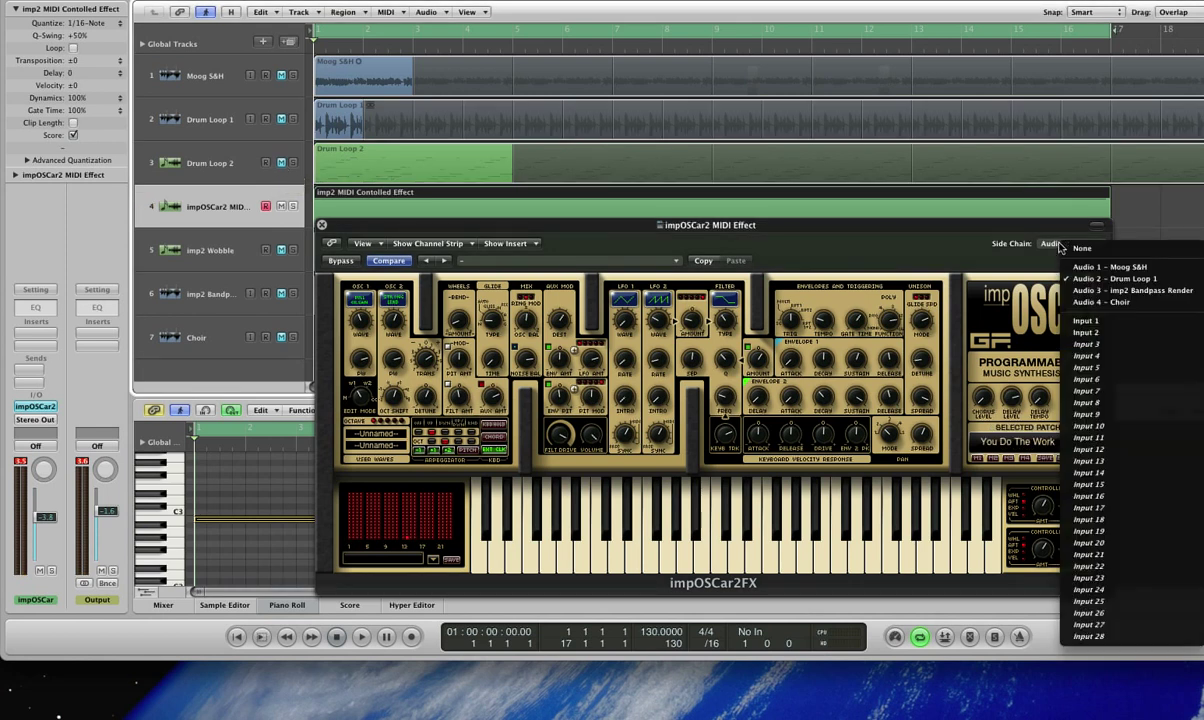
left_click(947, 227)
left_click(217, 75)
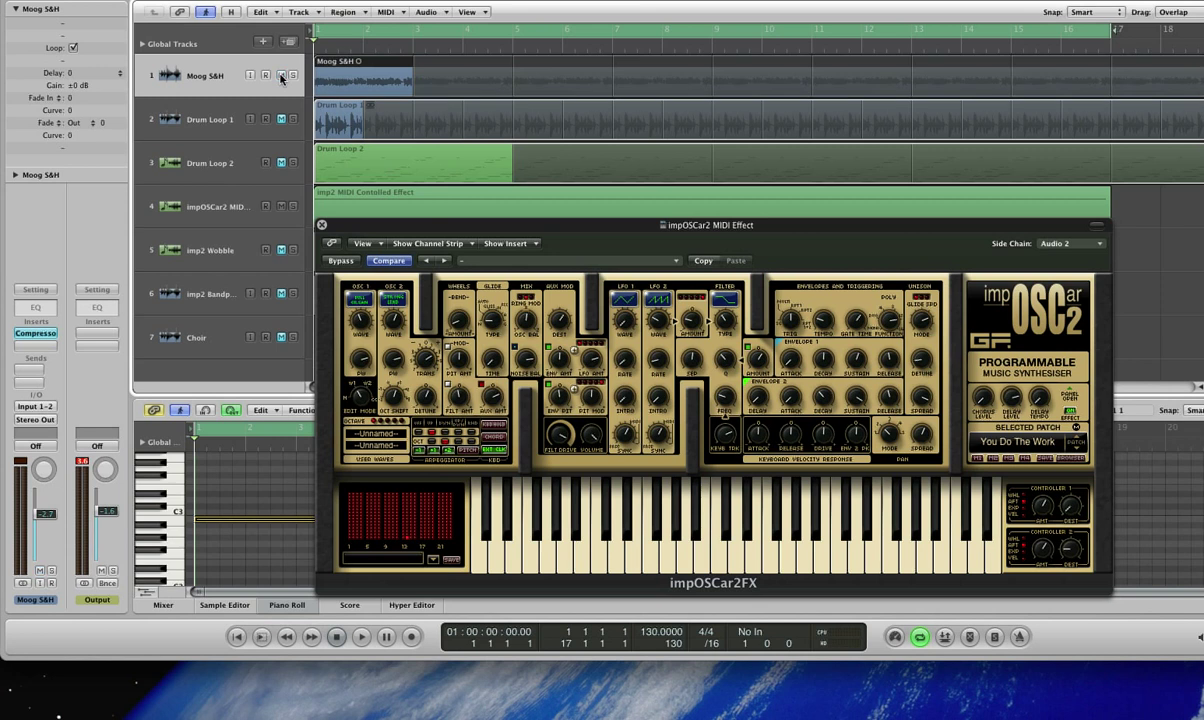
left_click(282, 76)
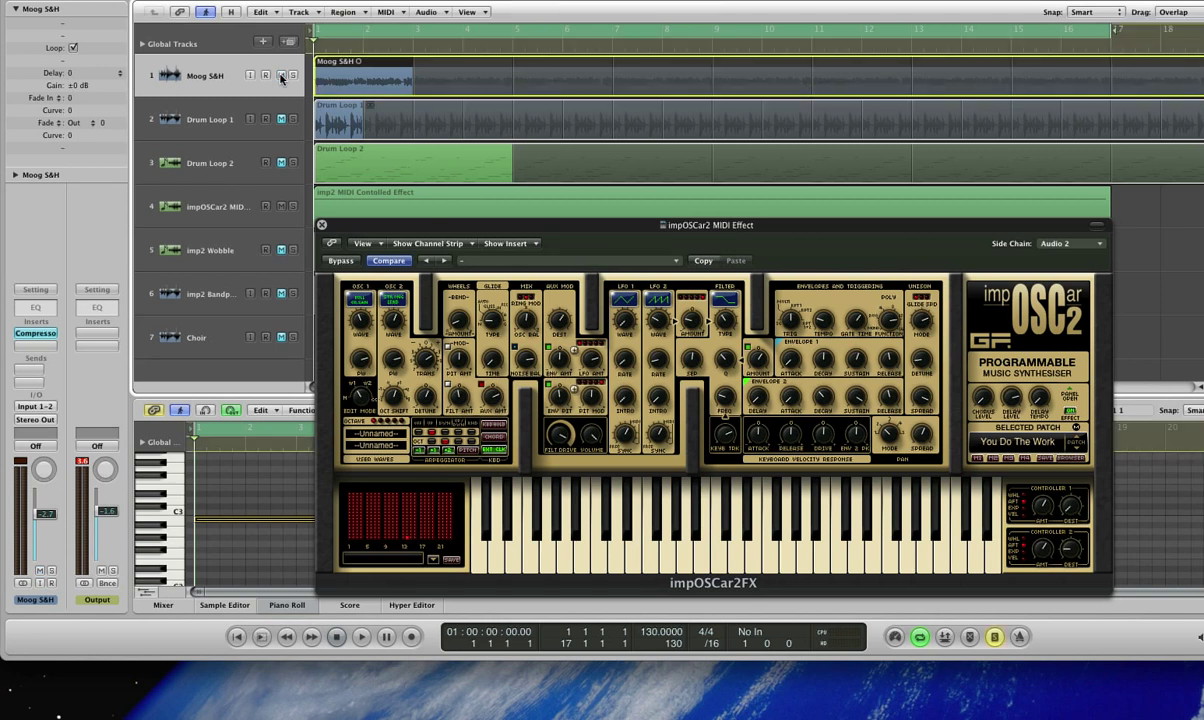
key("space")
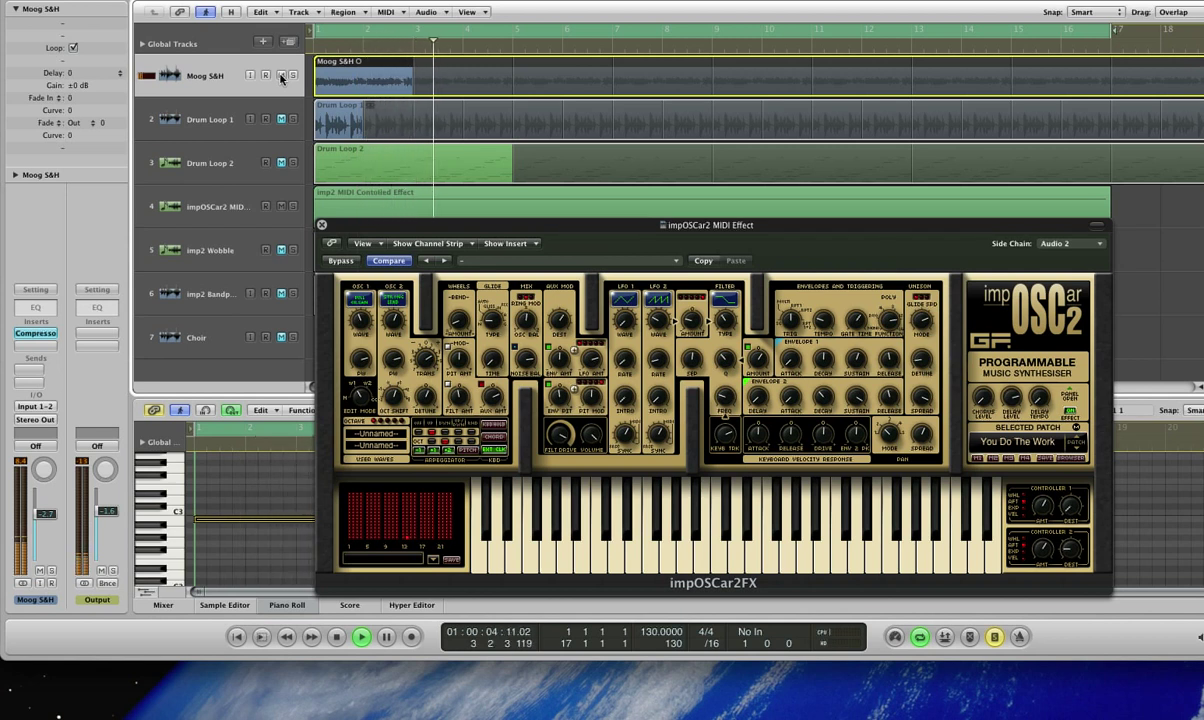
key("space")
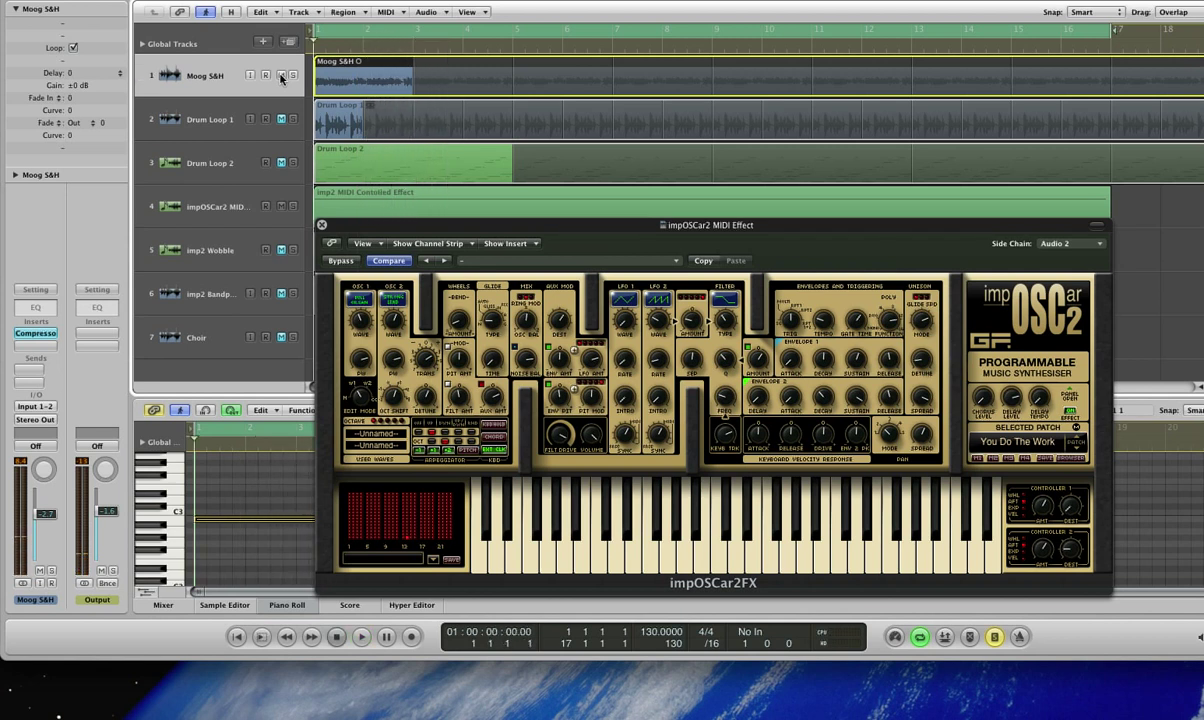
Set the effect's side chain to Audio 1 – Moog S&H, start playback and mute the Moog S&H track.
left_click(1081, 245)
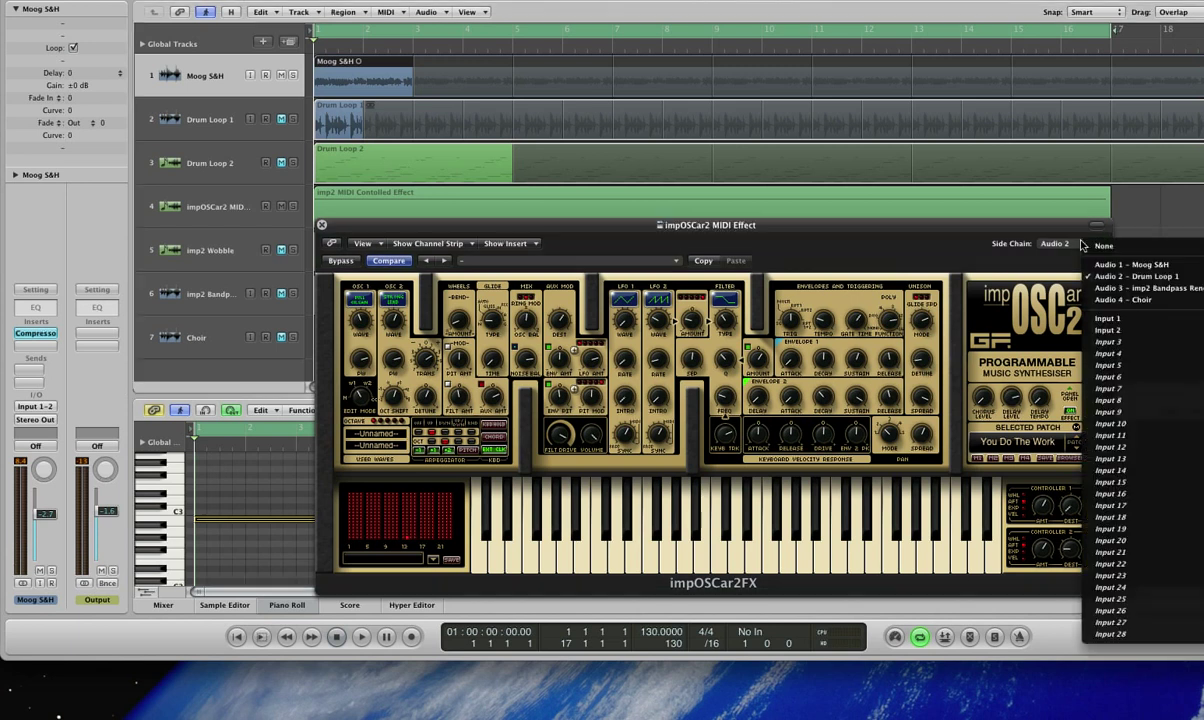
left_click(1140, 265)
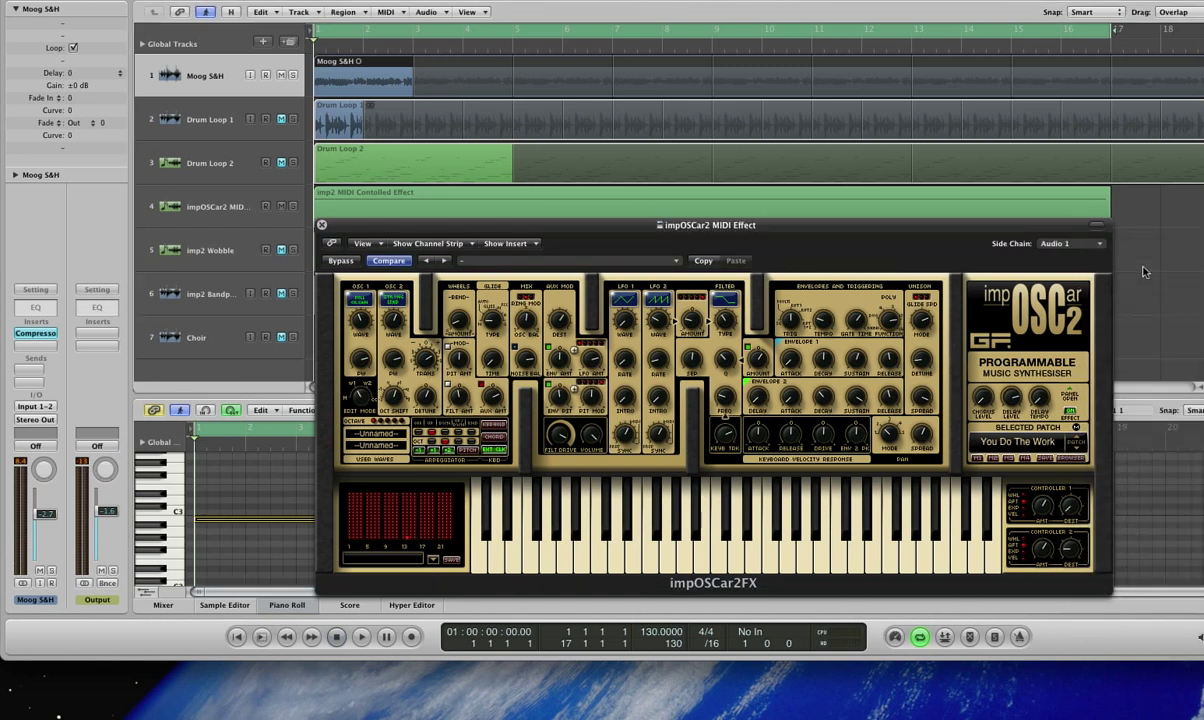
key("space")
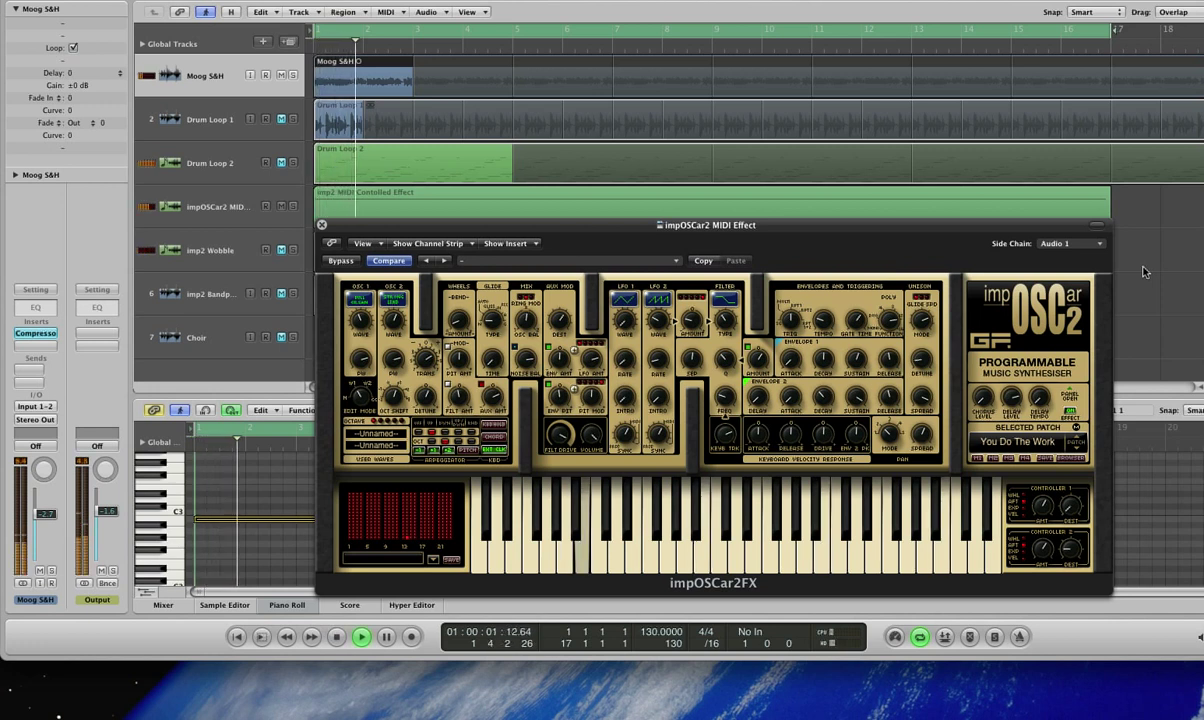
left_click(281, 76)
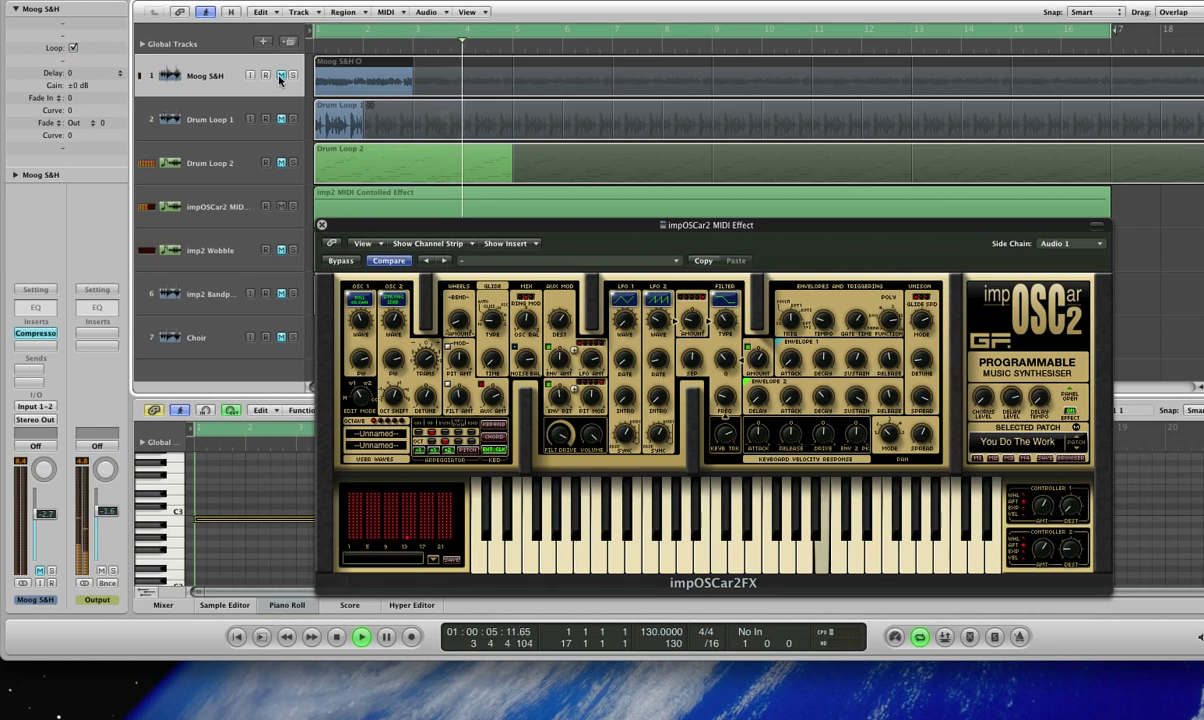
Change the filter type with Filter Q at 0.54, and vary Noise Mix from 0/100 to 10/90 Osc/Noise during playback.
left_click(657, 325)
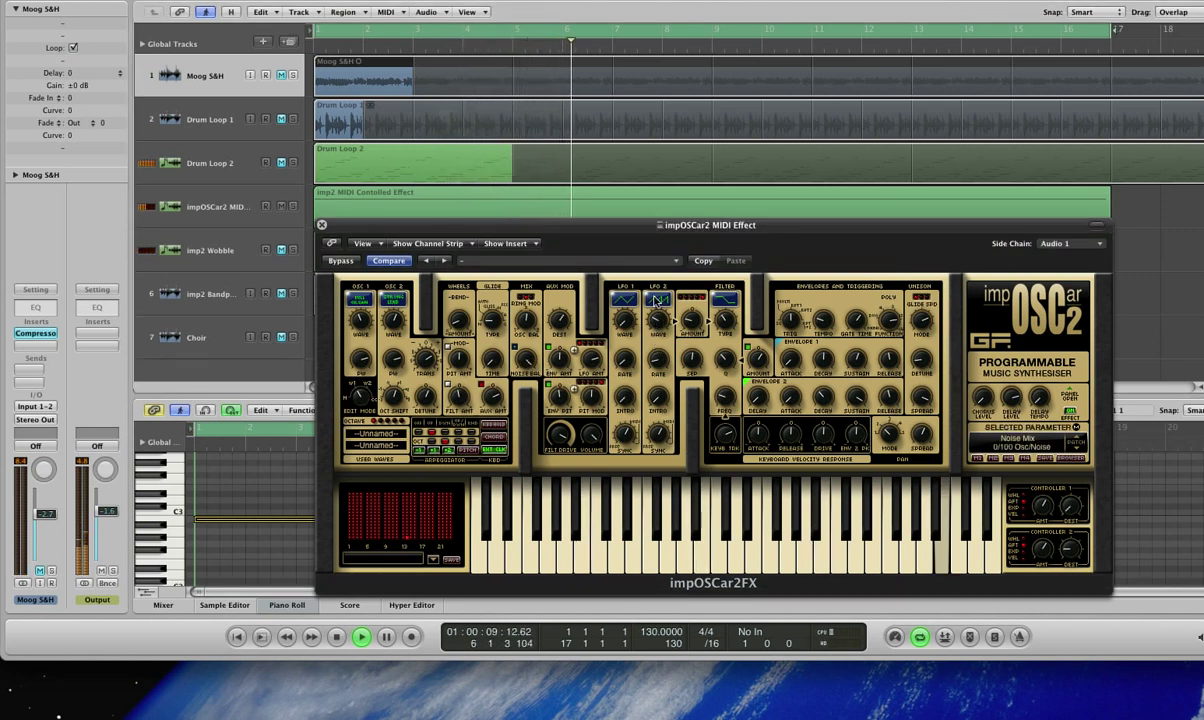
left_click(655, 299)
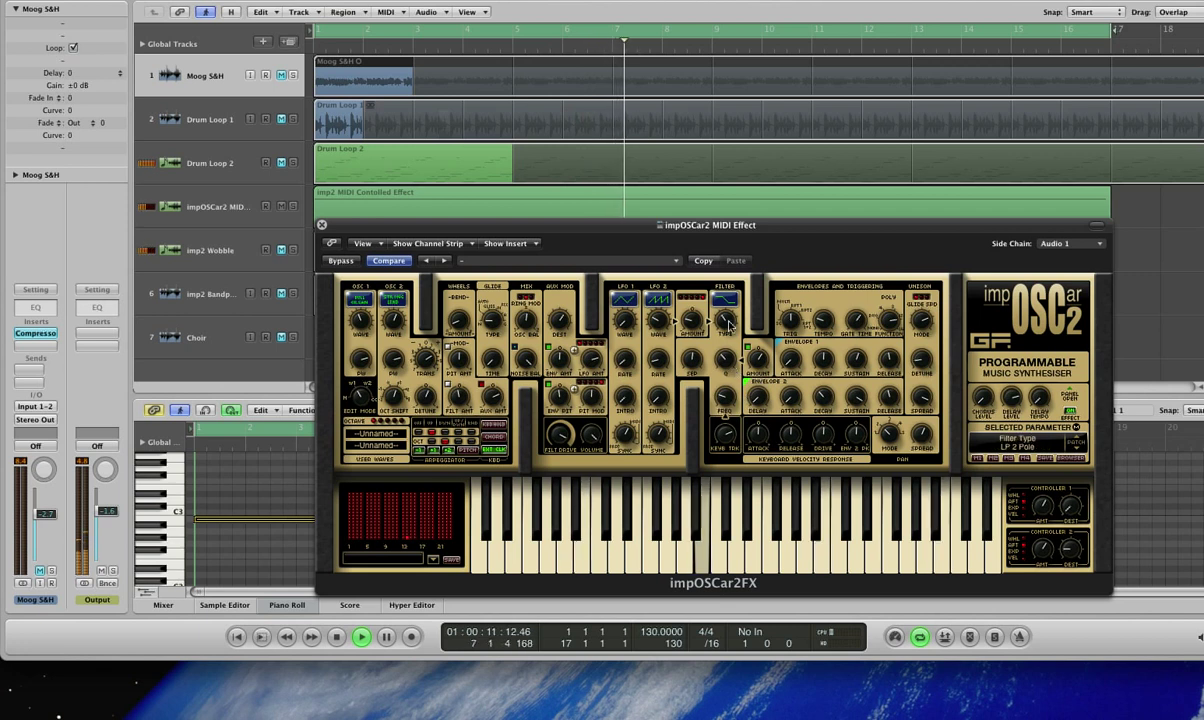
left_click(727, 358)
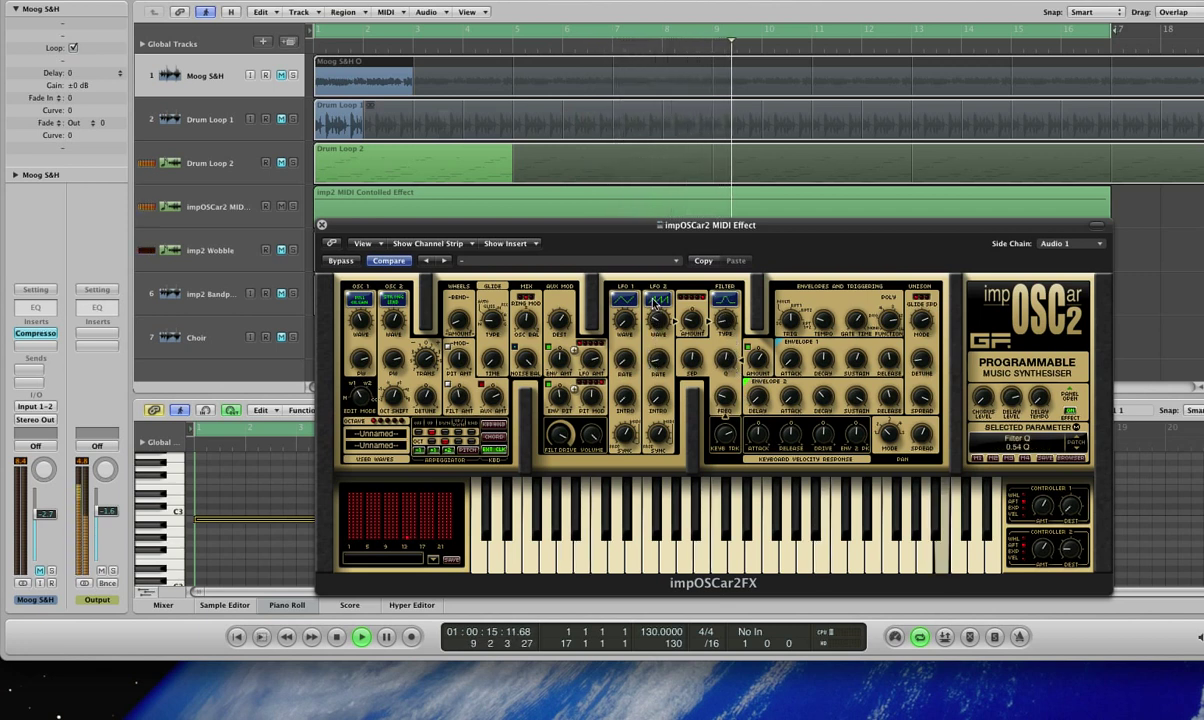
left_click_drag(658, 360, 660, 377)
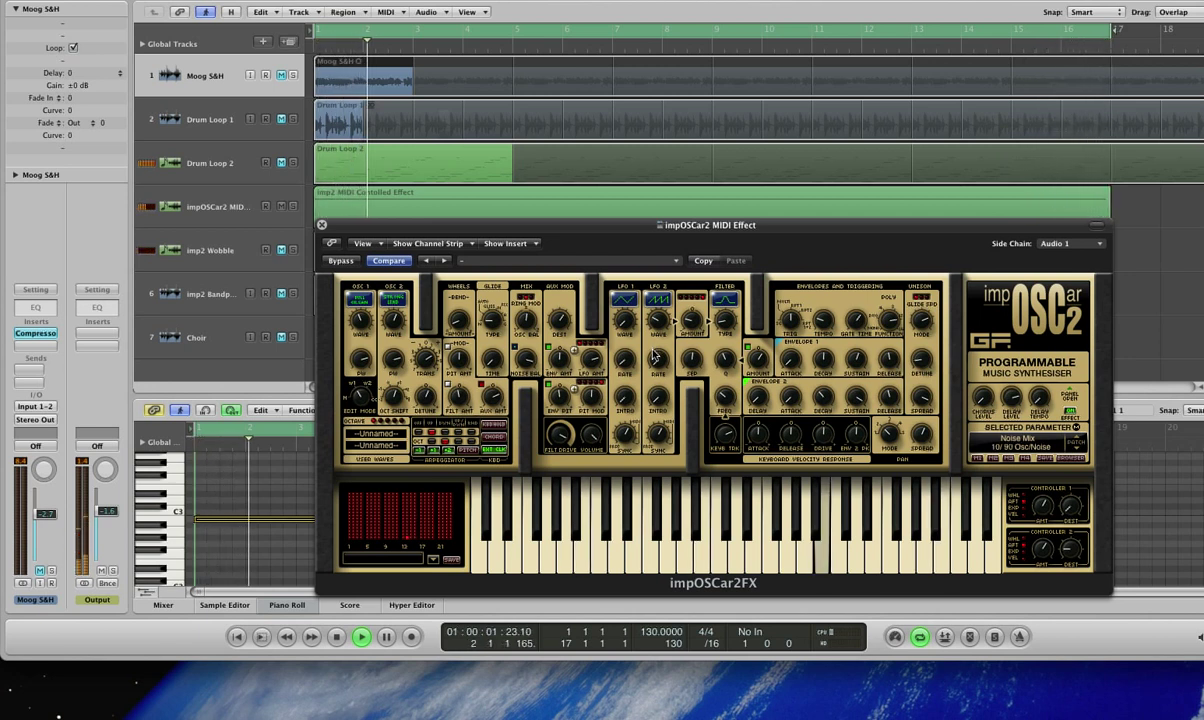
Switch off the arpeggiator's Oct -1, Oct +1 and Oct +2 options and try a Gate Time of 8%.
left_click(454, 449)
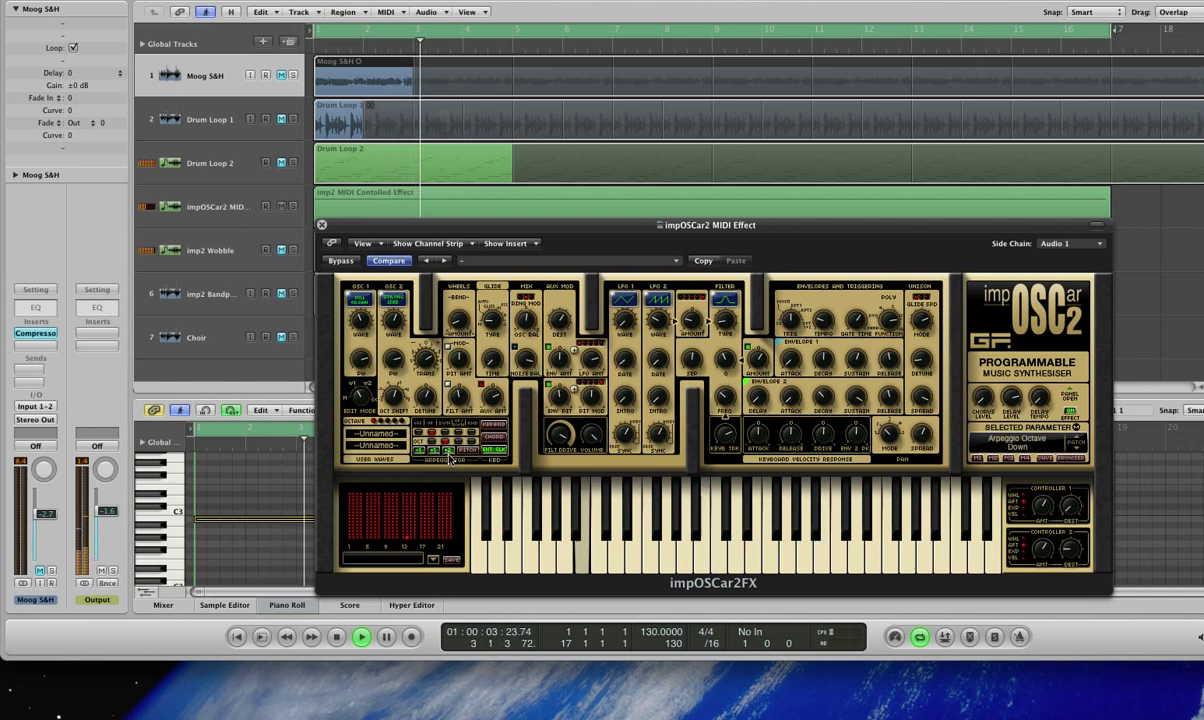
left_click(445, 455)
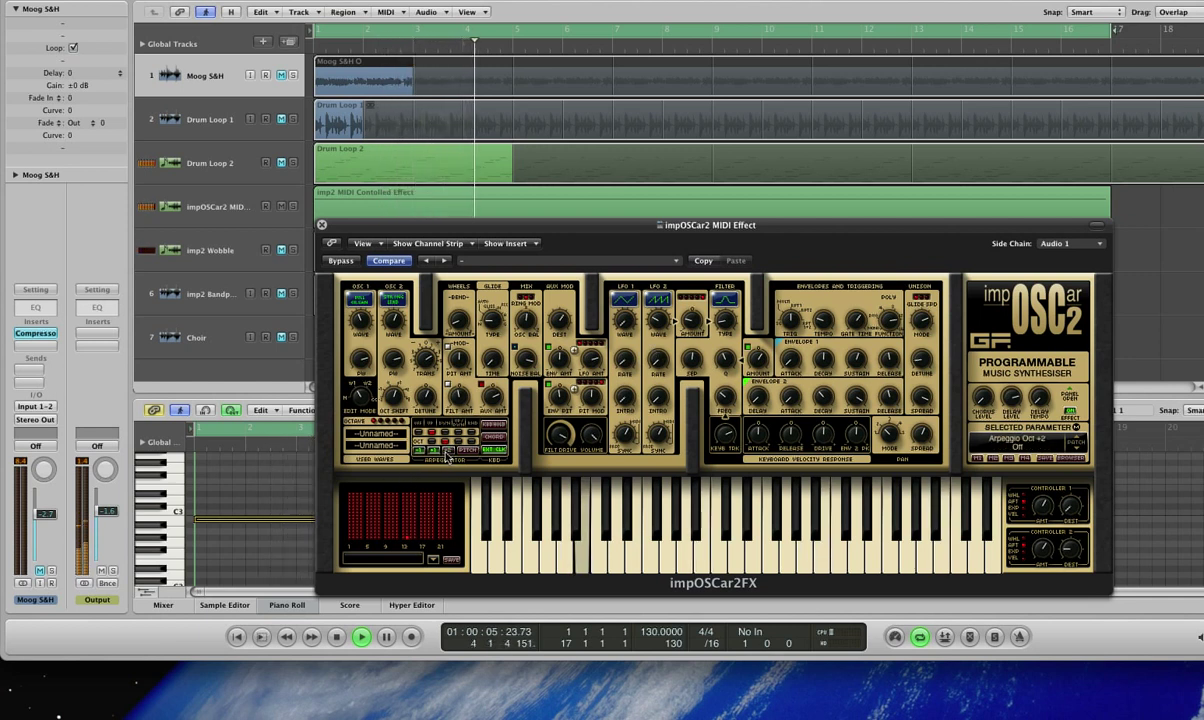
left_click(433, 451)
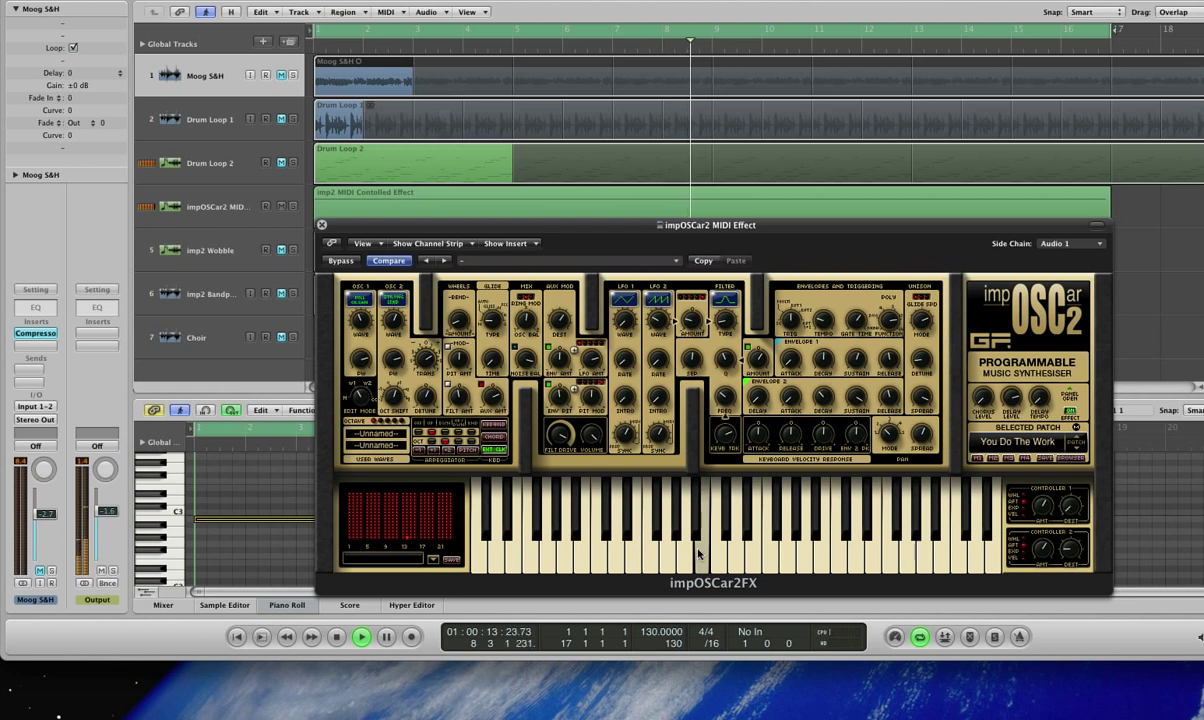
left_click(419, 454)
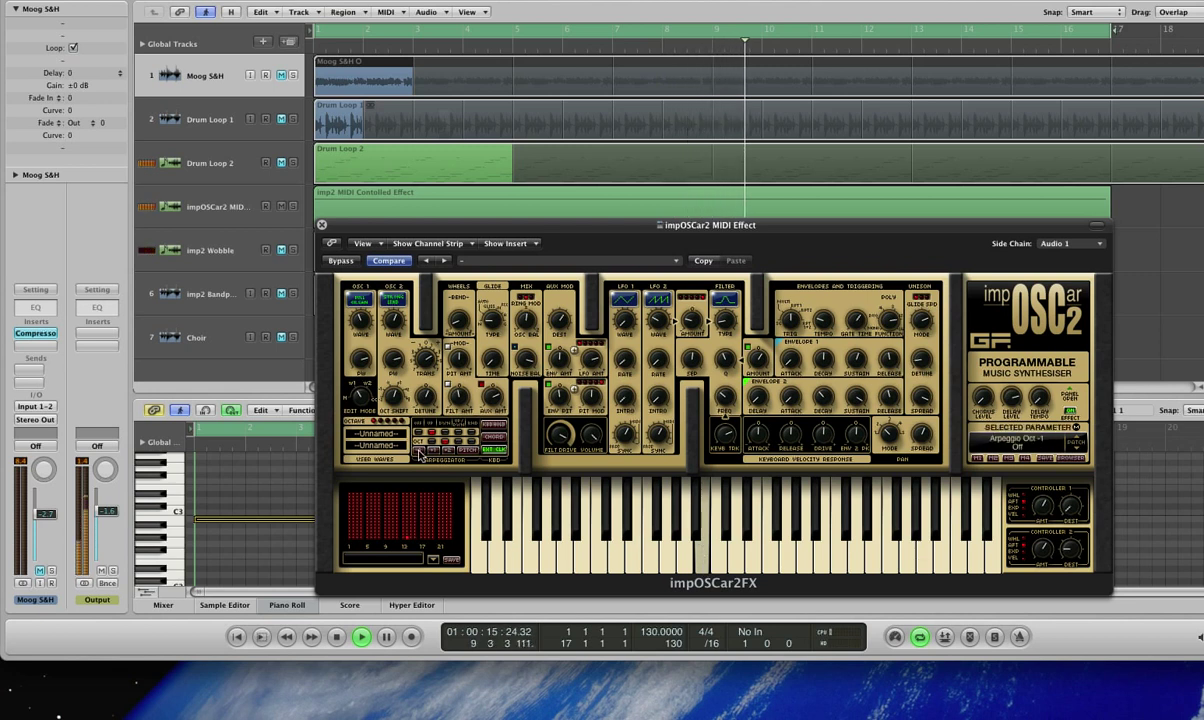
left_click(857, 323)
left_click_drag(651, 390, 651, 413)
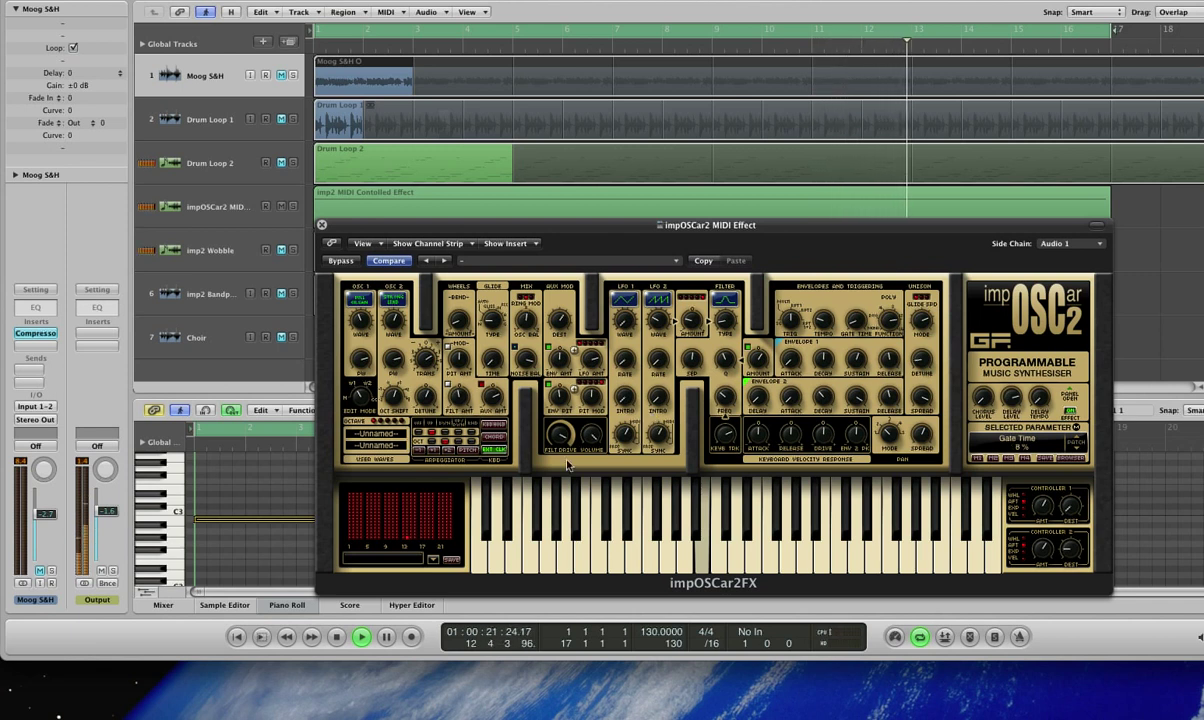
Turn the arpeggiator's octave options back on and set the Gate Time to 49%.
left_click(428, 455)
left_click(855, 330)
left_click_drag(855, 330, 768, 293)
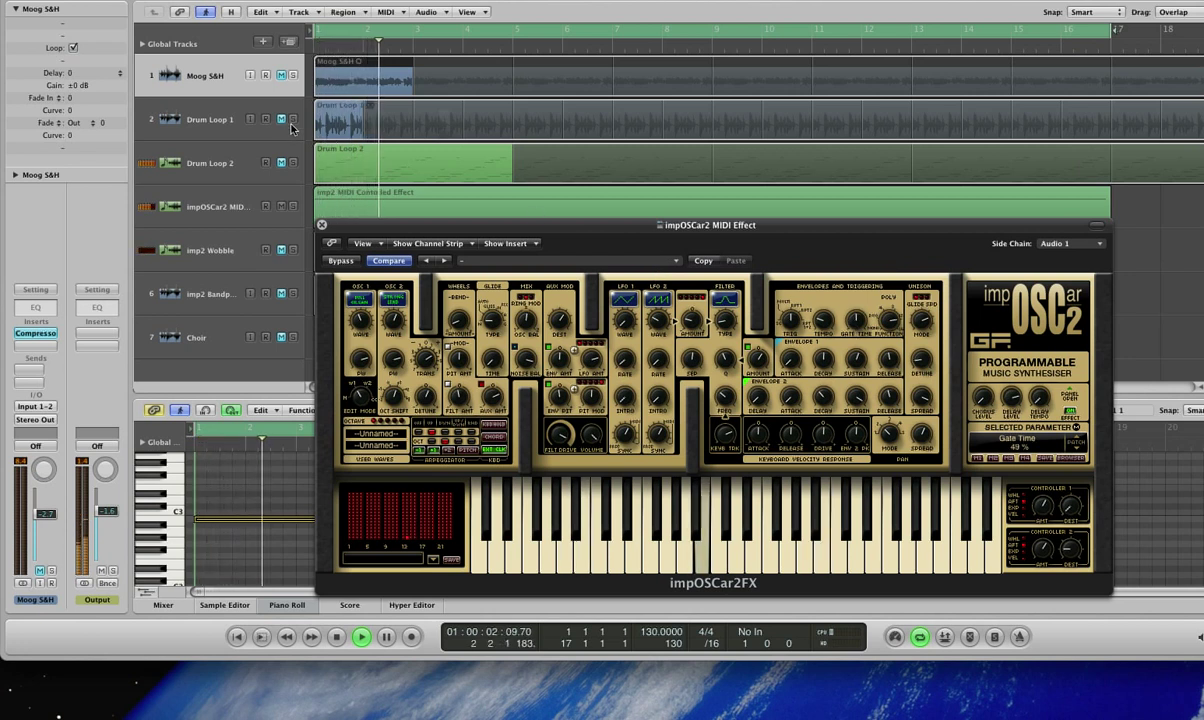
Unmute the Moog S&H and drum loop tracks during playback and set Filter Freq to 100 Hz.
left_click(281, 77)
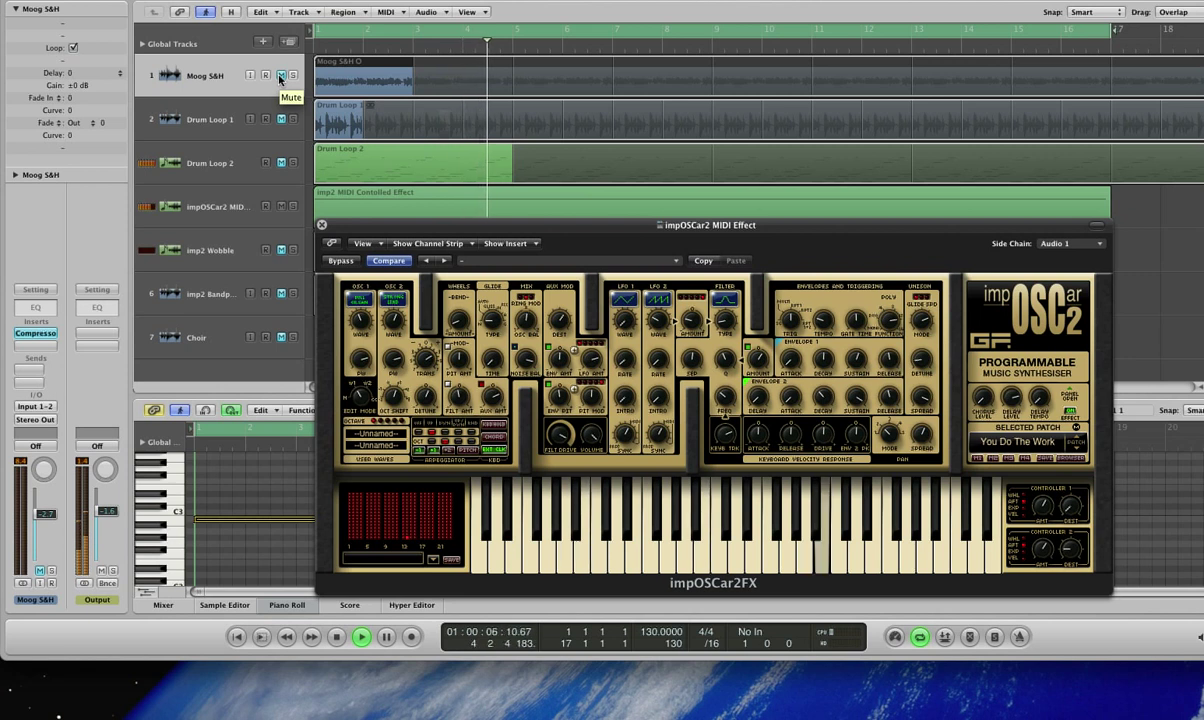
left_click(280, 77)
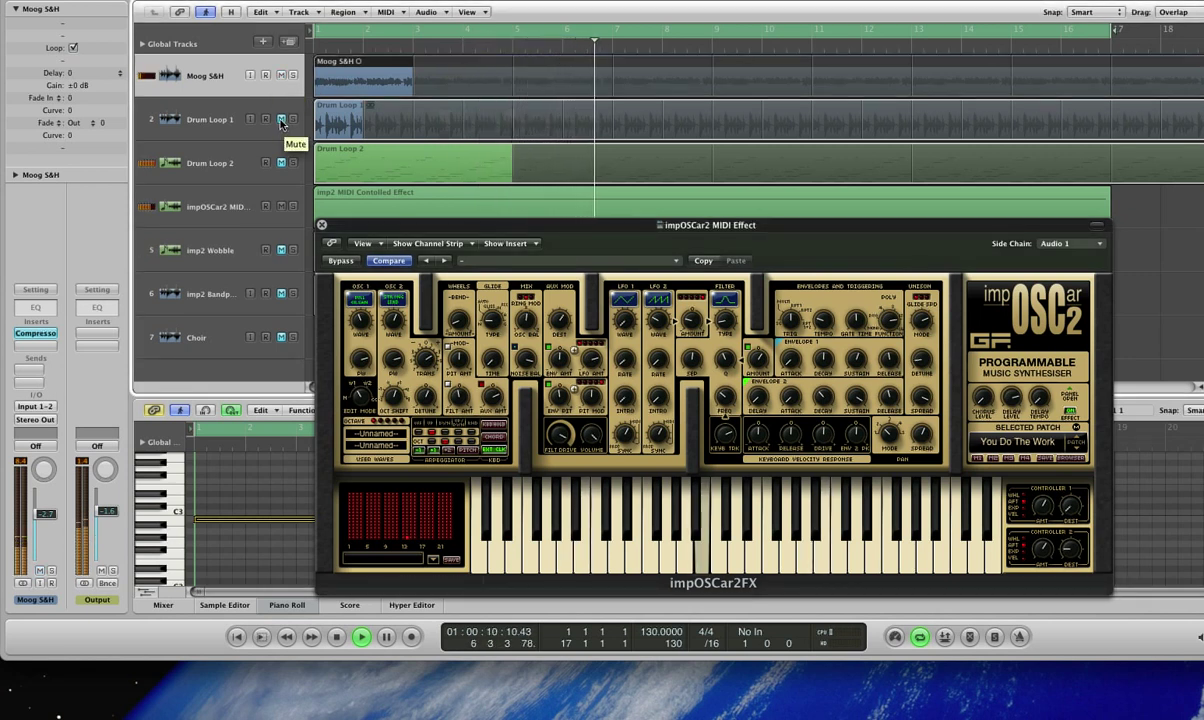
left_click(281, 120)
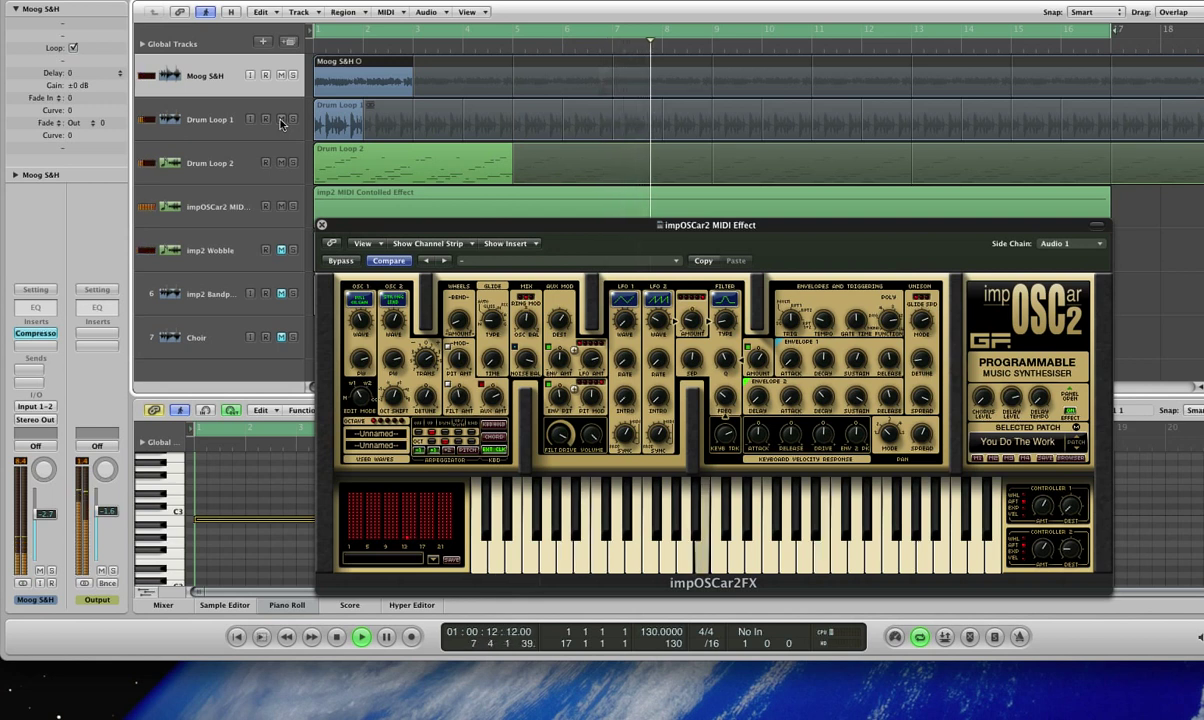
left_click(727, 402)
left_click_drag(727, 402, 727, 410)
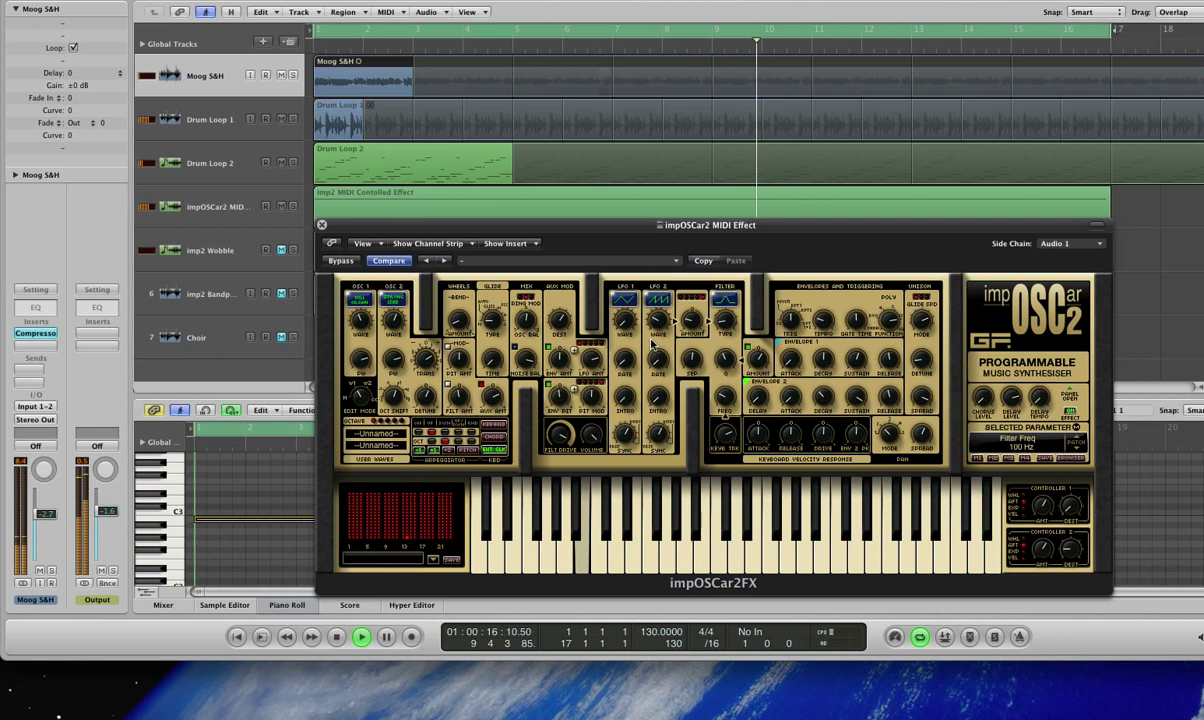
Select the impOSCar2 MIDI Effect track and restart playback from bar 1.
left_click(323, 209)
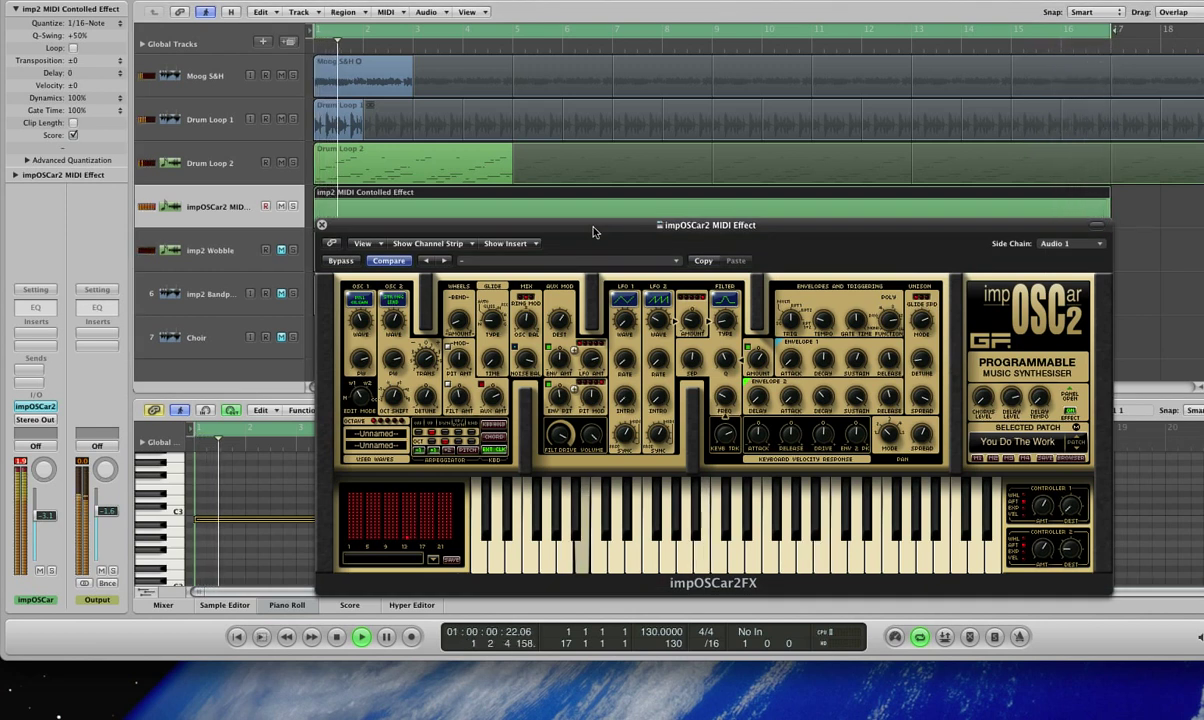
key("space")
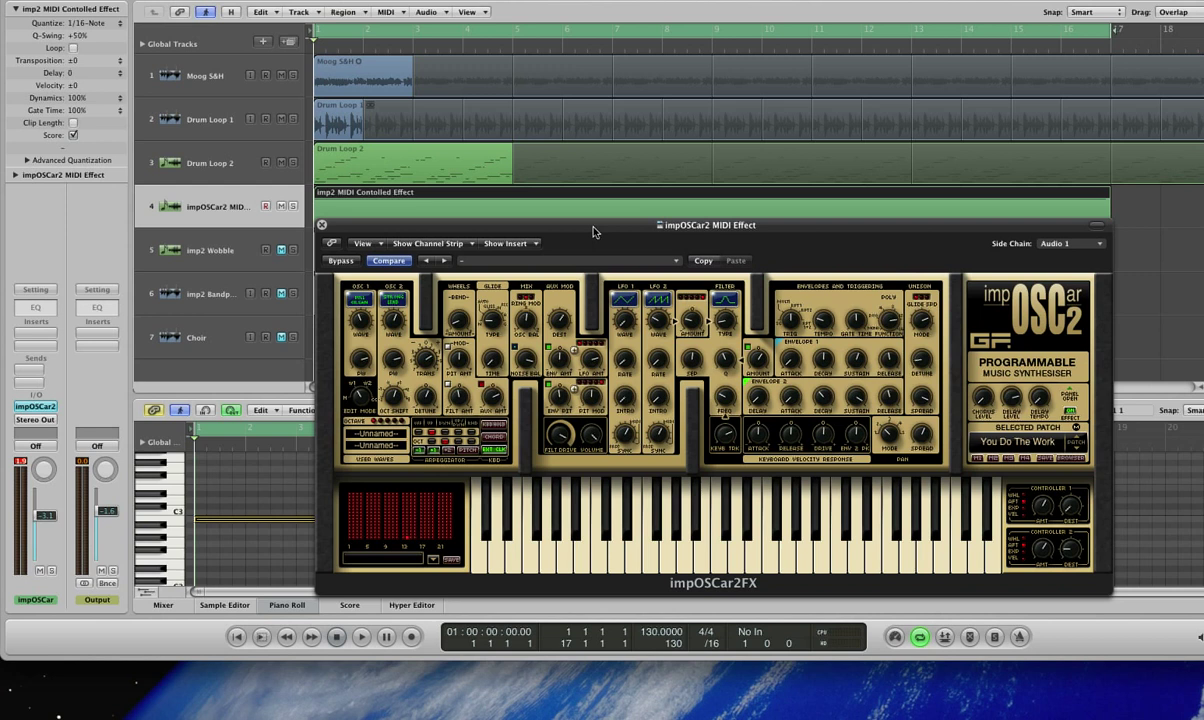
key("space")
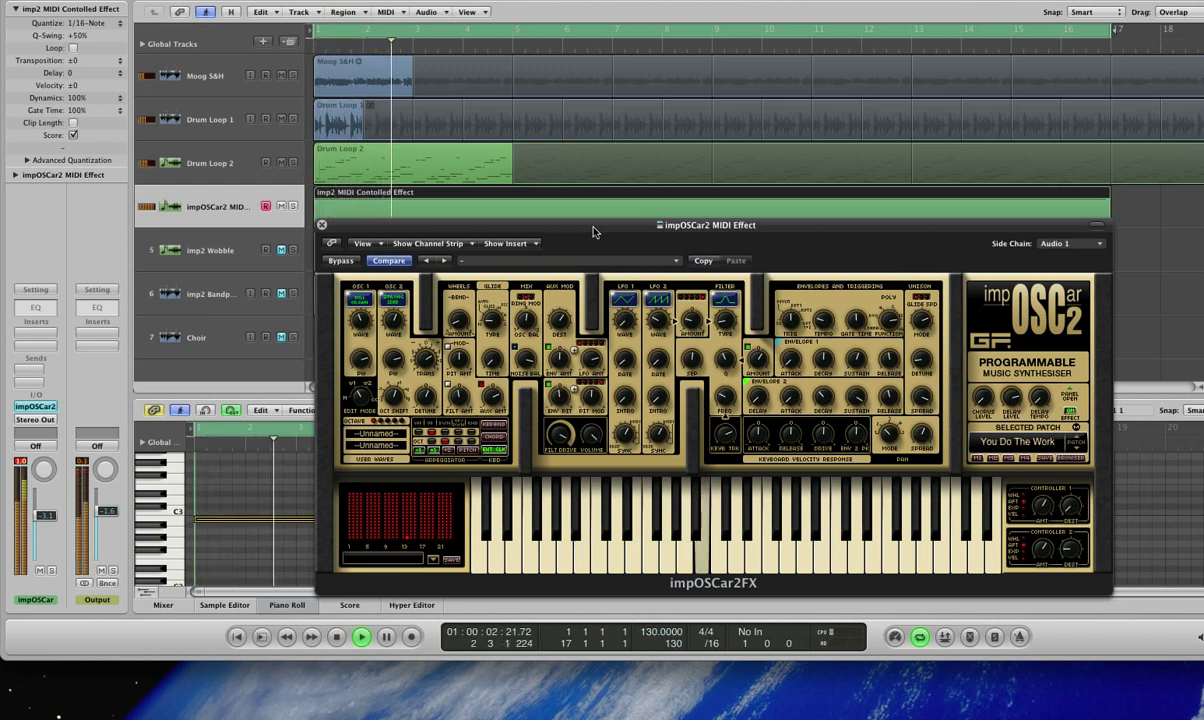
Uncover the lower tracks and unmute imp2 Wobble and imp2 Bandpass Render during playback, ending with the Bandpass track selected and playback stopped.
left_click_drag(593, 232, 595, 321)
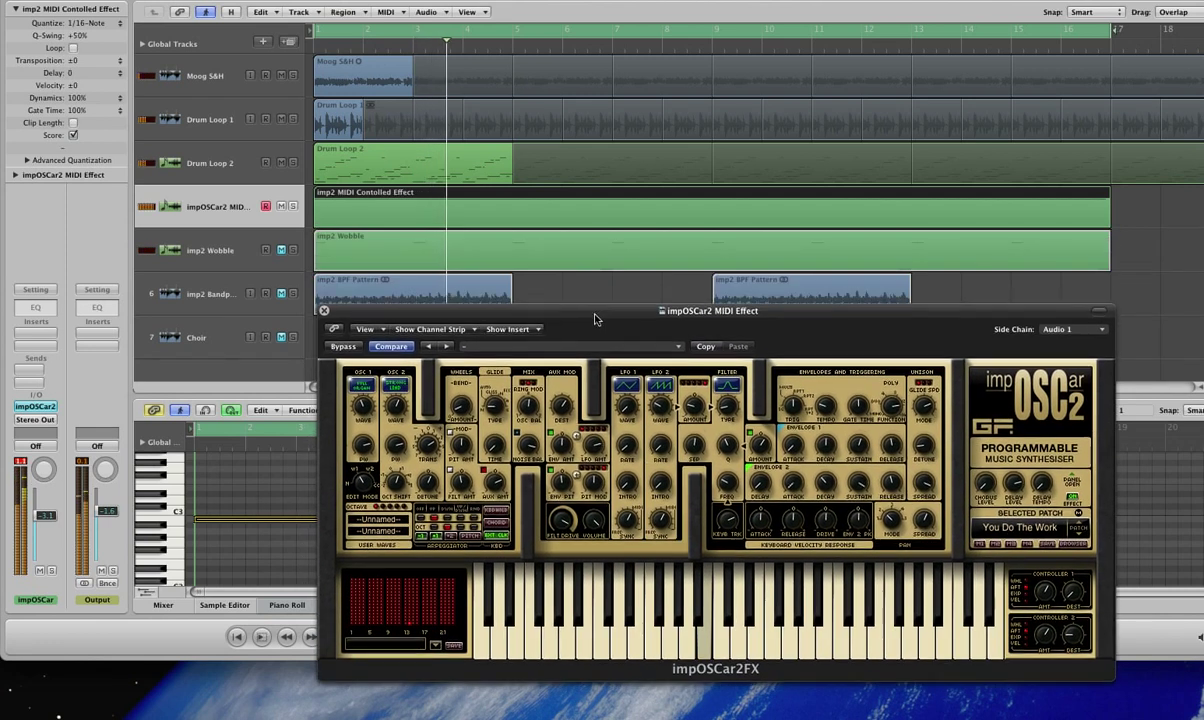
left_click(286, 249)
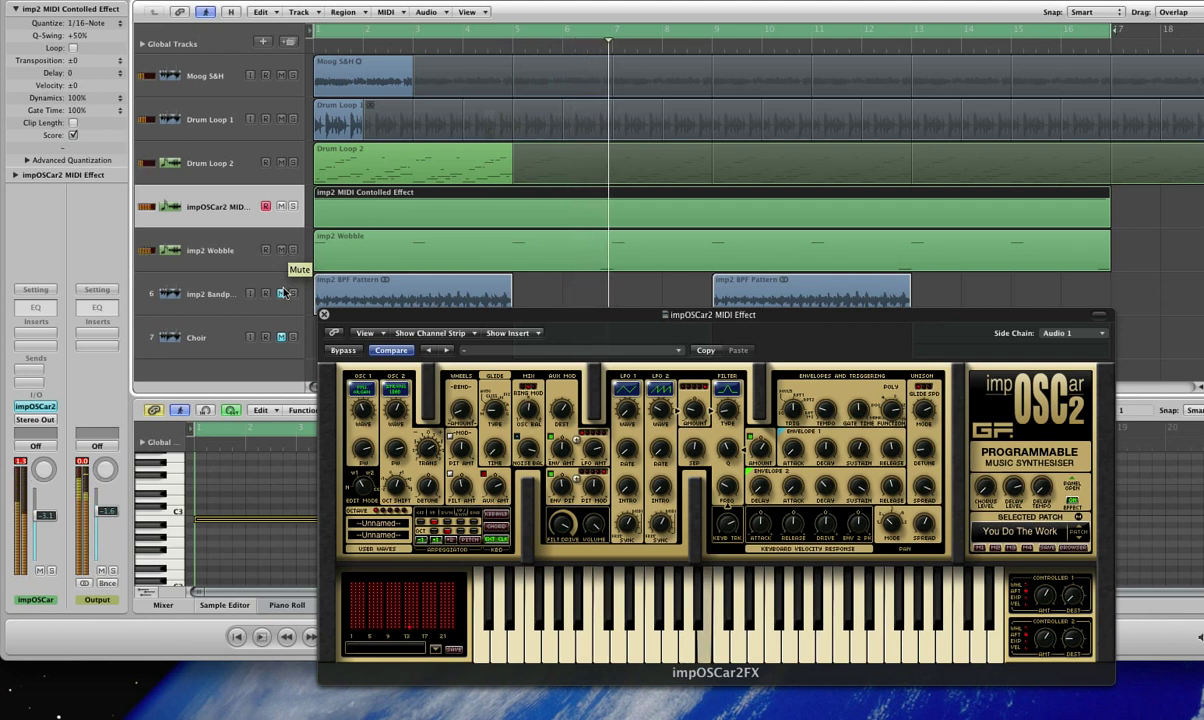
left_click(282, 296)
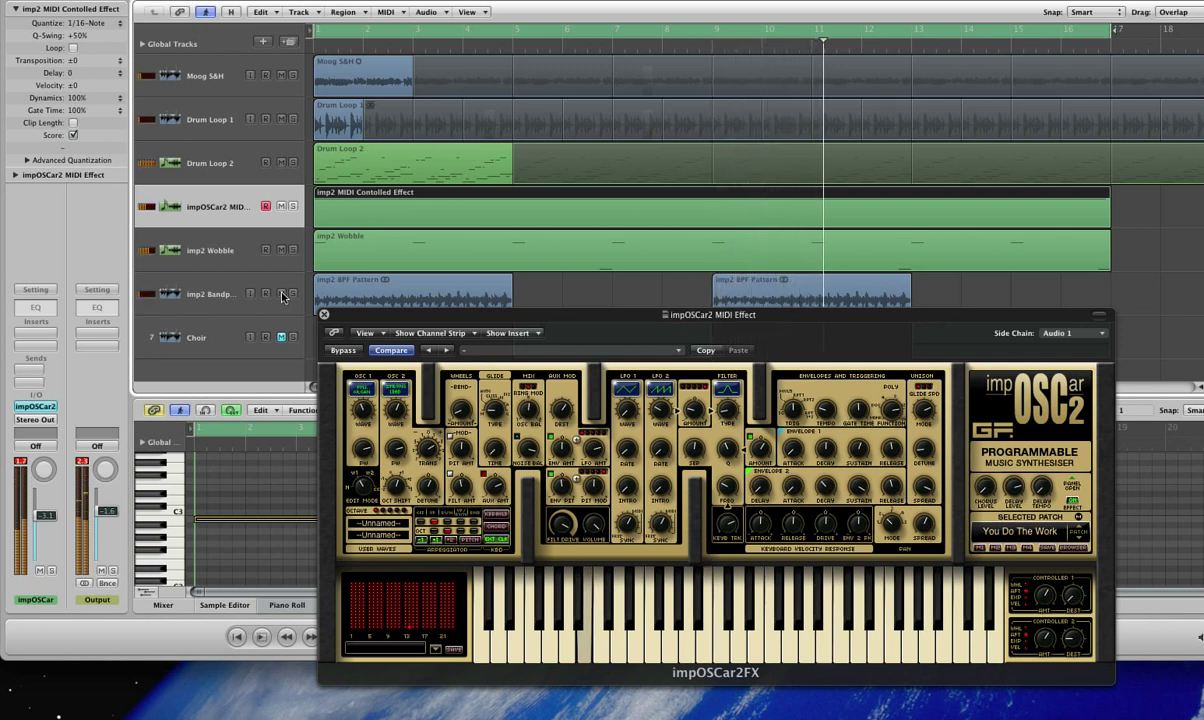
left_click(216, 300)
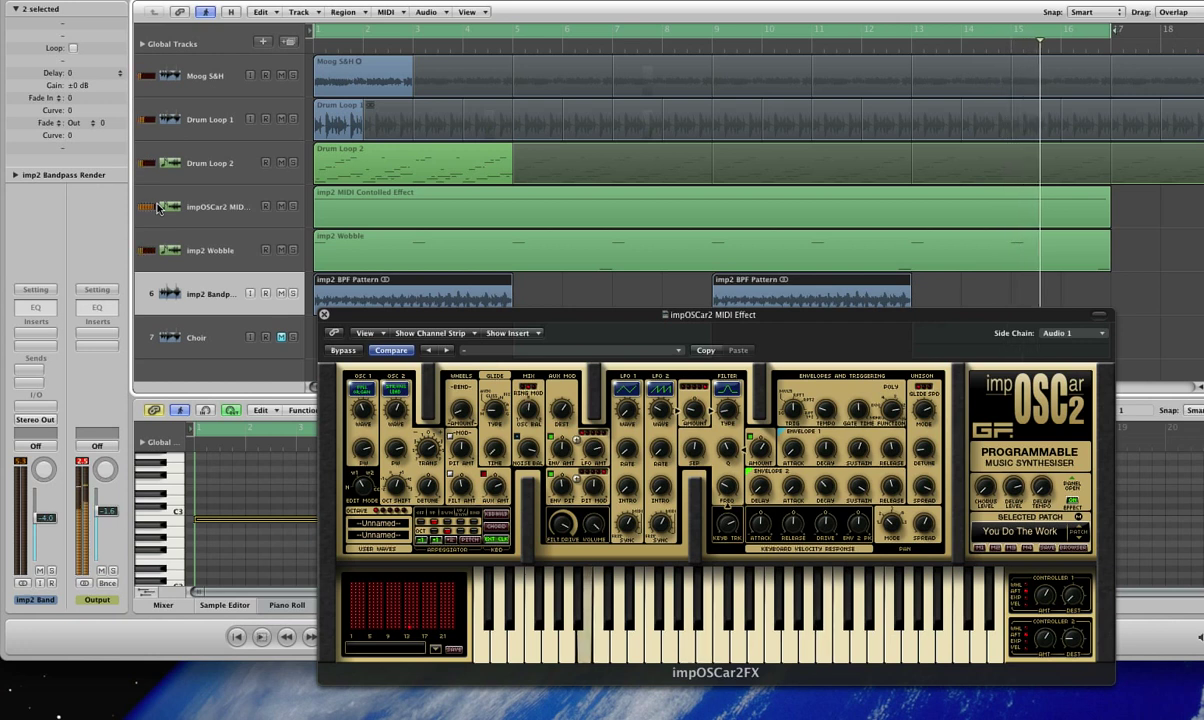
key("space")
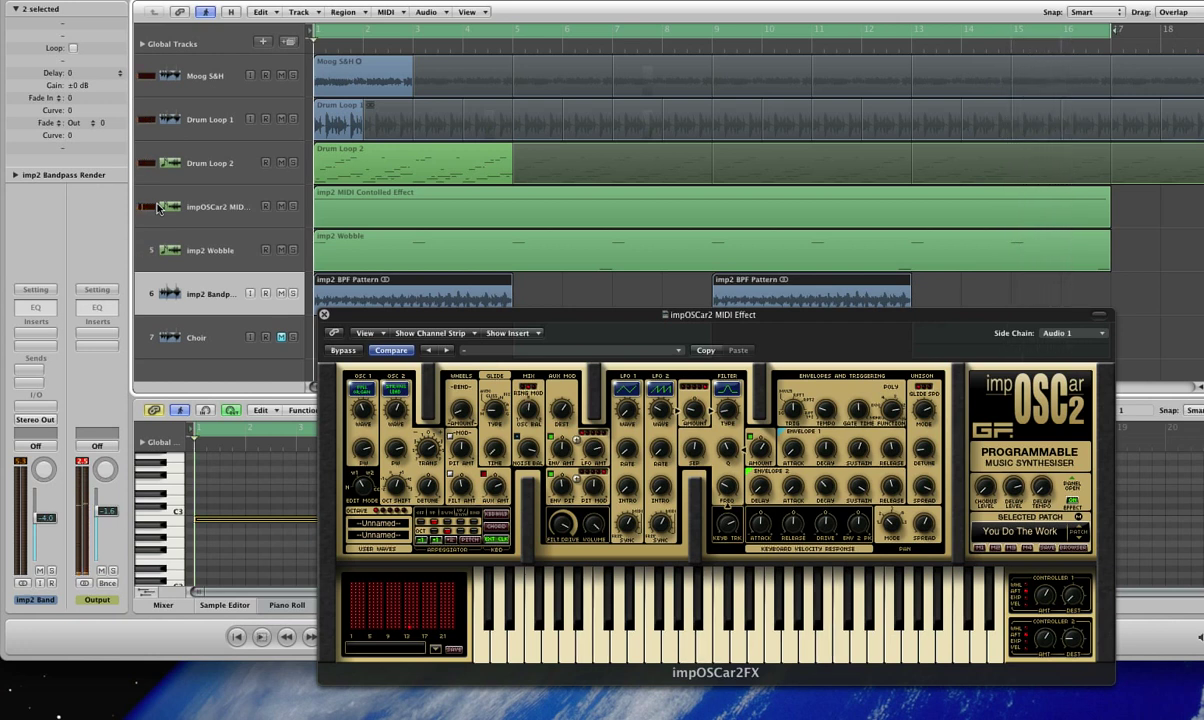